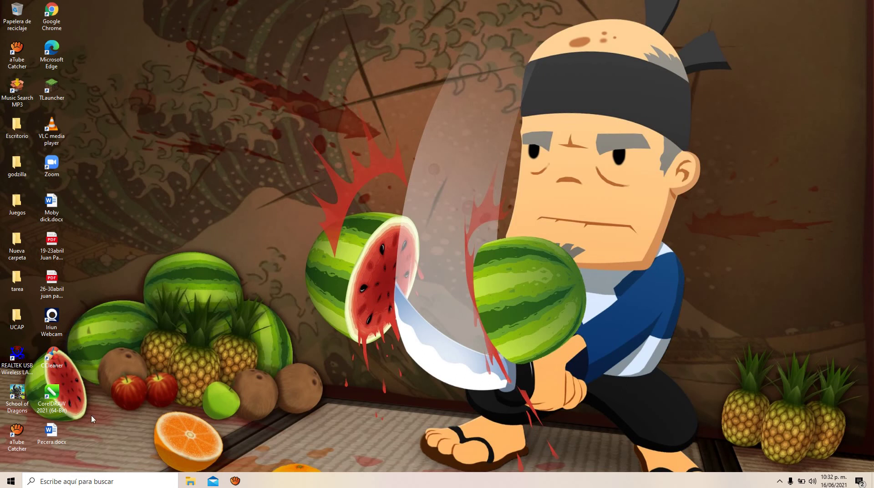
click(74, 480)
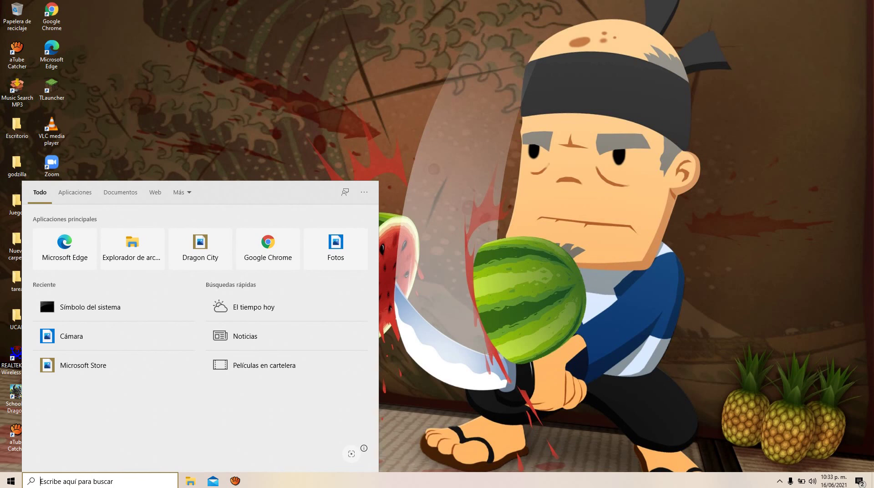
text(access)
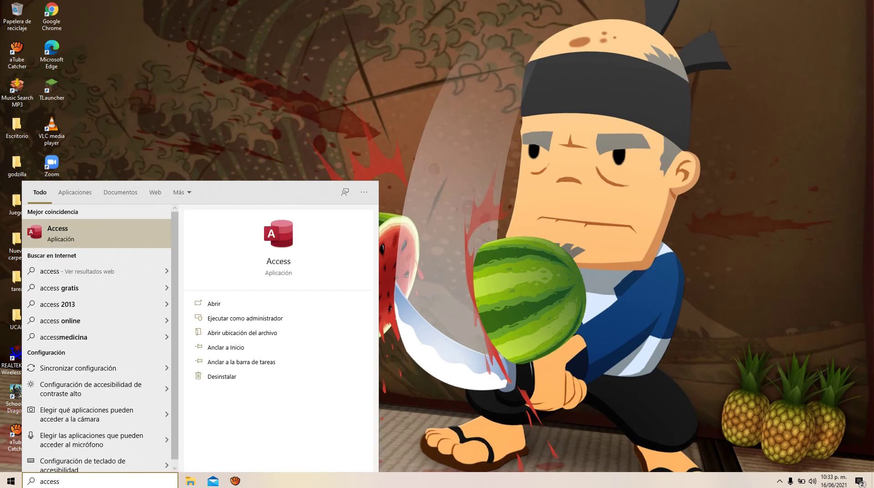
click(146, 162)
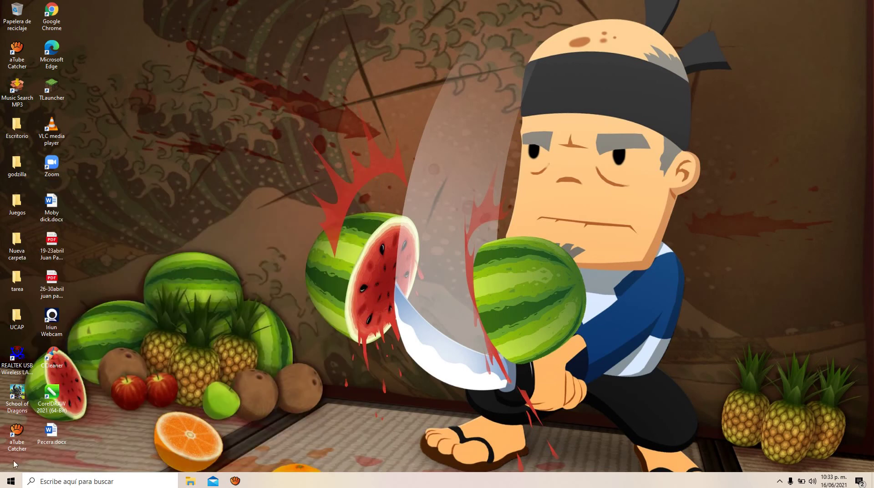
Step: Launch Access and dismiss the Office licence notice
click(12, 481)
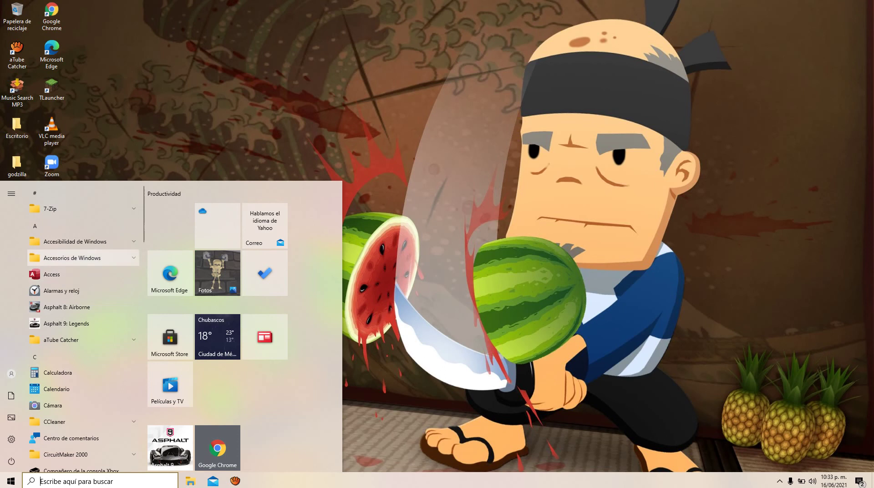
click(446, 238)
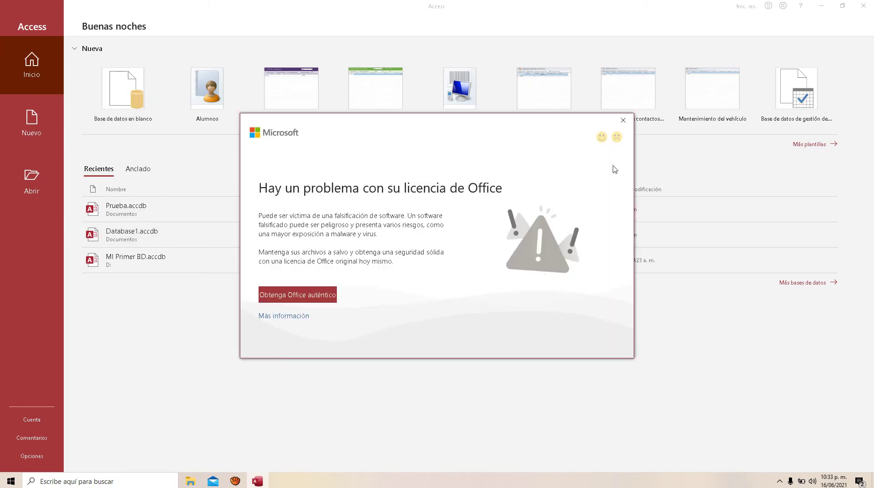
click(622, 121)
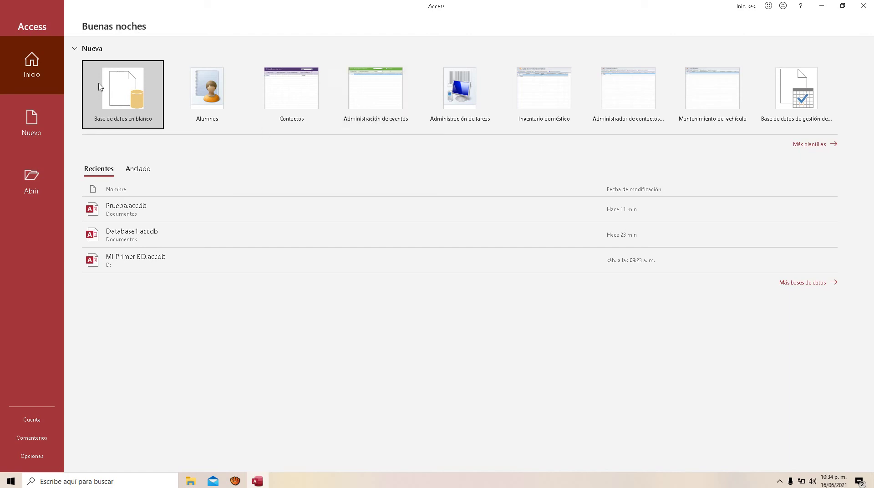
Step: Create a blank database named Institución Pato.accdb in the Documents folder
click(125, 83)
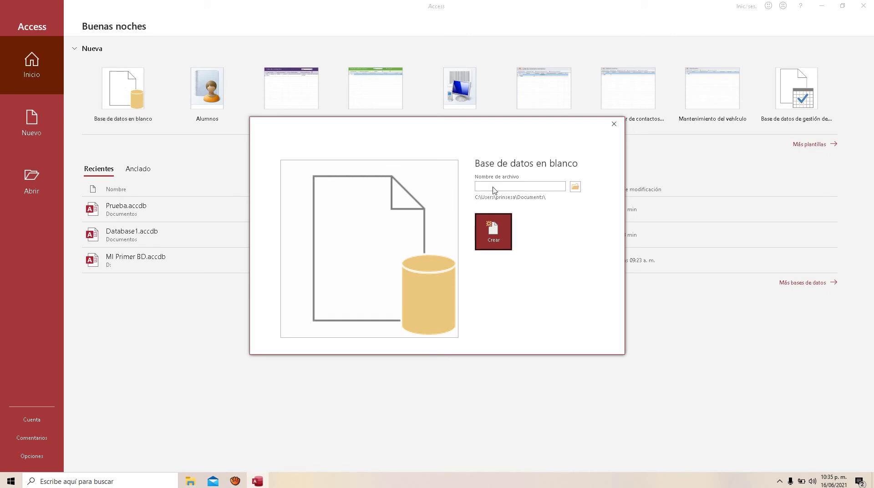
double_click(507, 187)
click(506, 188)
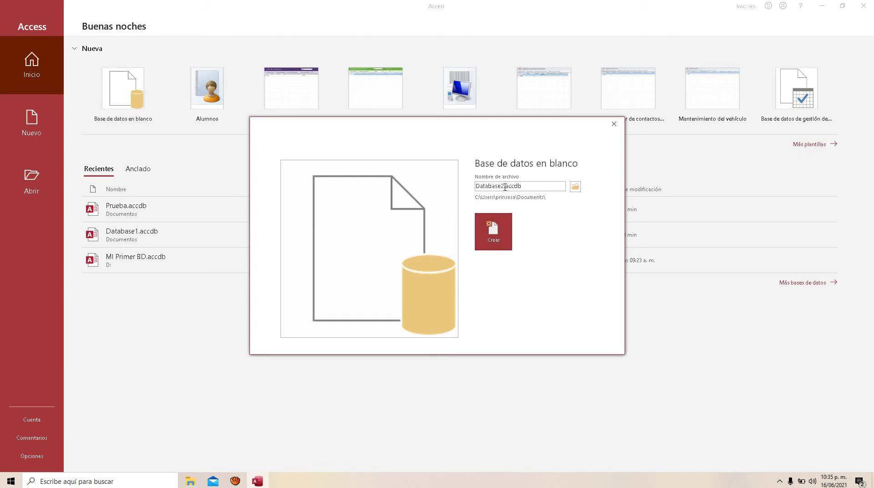
drag(504, 186, 476, 184)
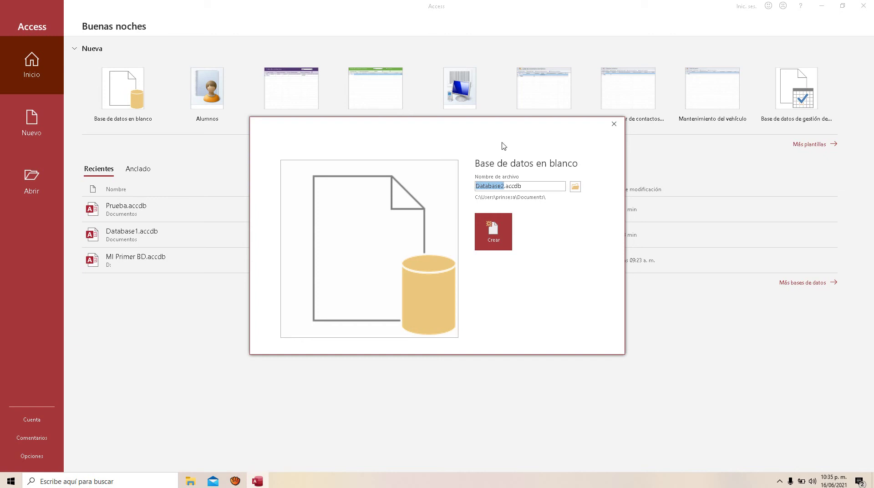
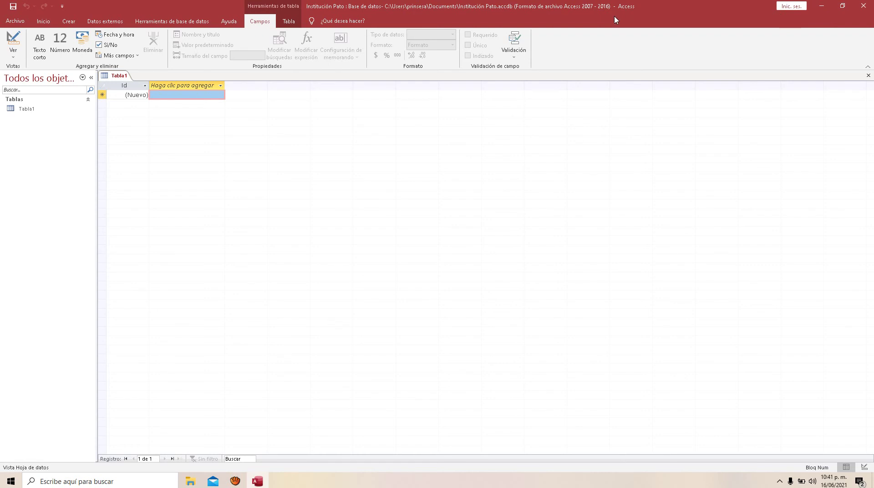
Step: Survey the home, creation, external data, database tools, help, field and table command sets and the file management options
click(40, 20)
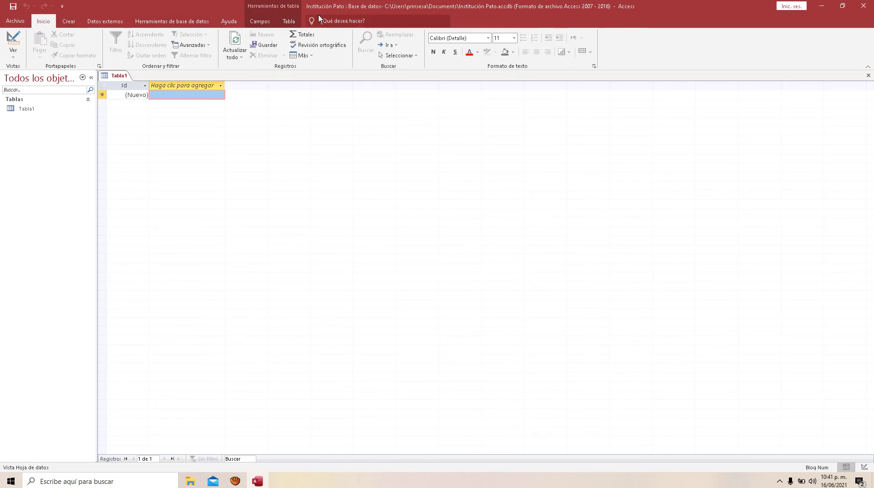
click(72, 22)
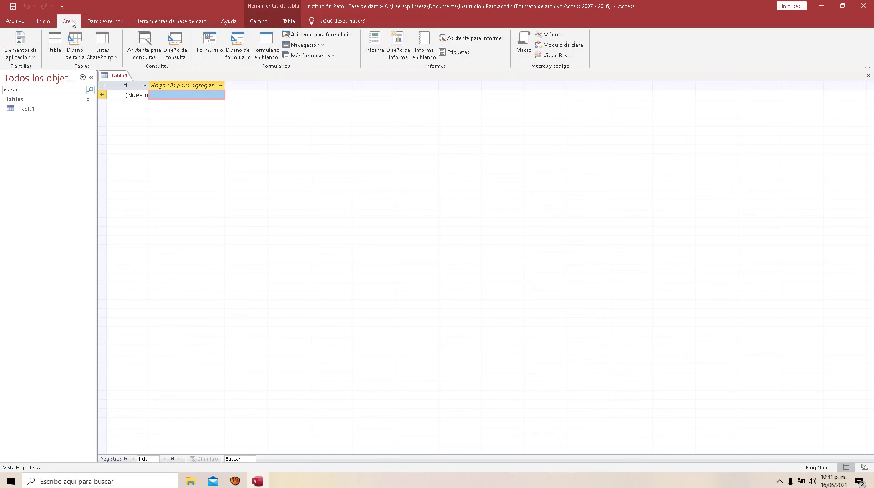
click(105, 22)
click(196, 22)
click(258, 22)
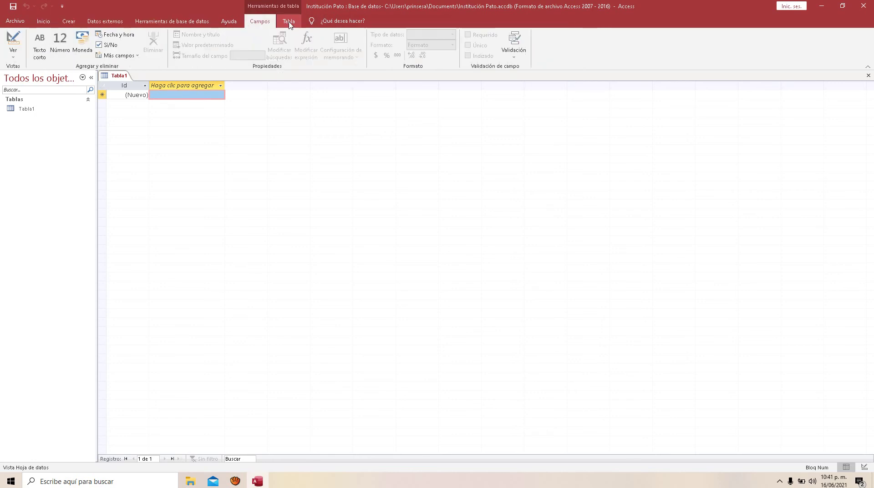
click(289, 22)
click(250, 21)
click(229, 21)
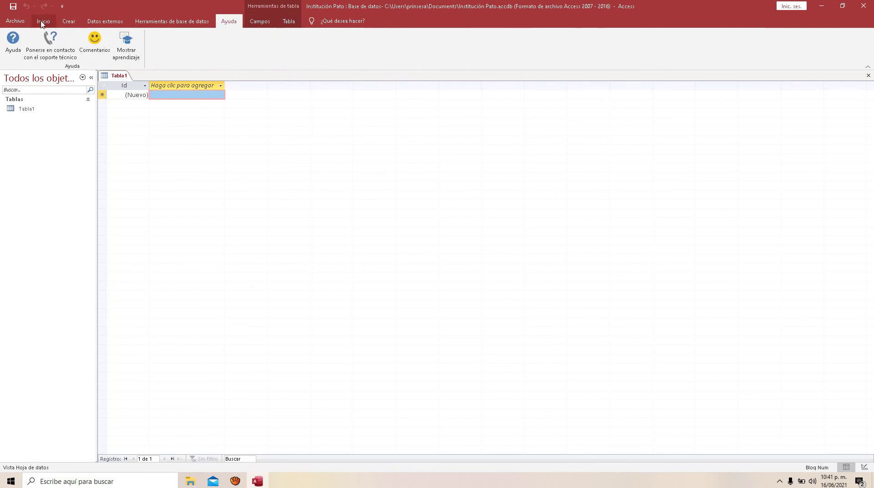
click(42, 21)
click(16, 22)
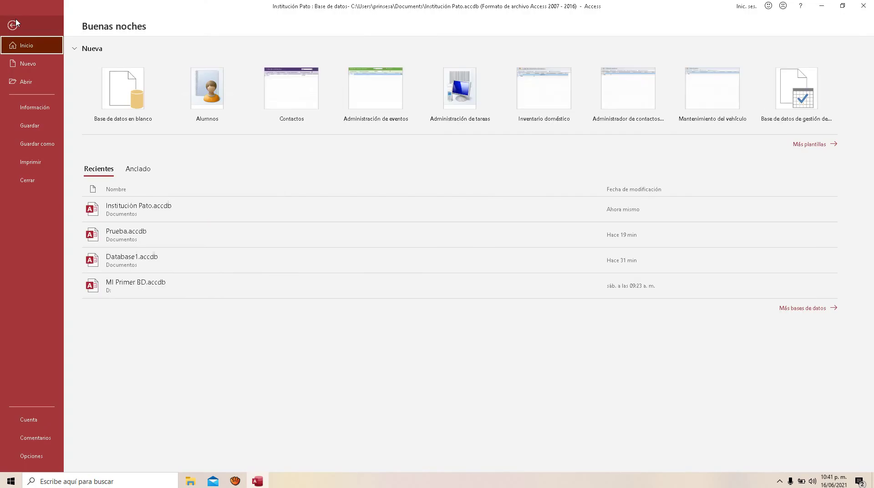
click(13, 25)
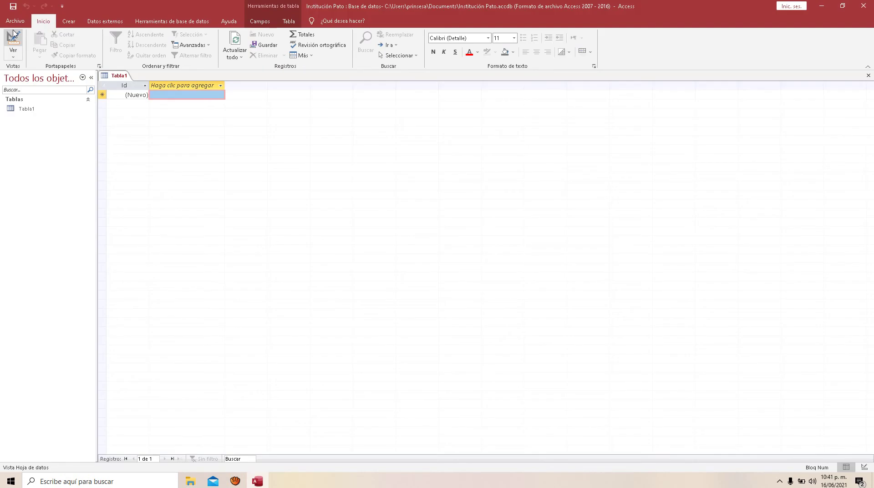
click(15, 21)
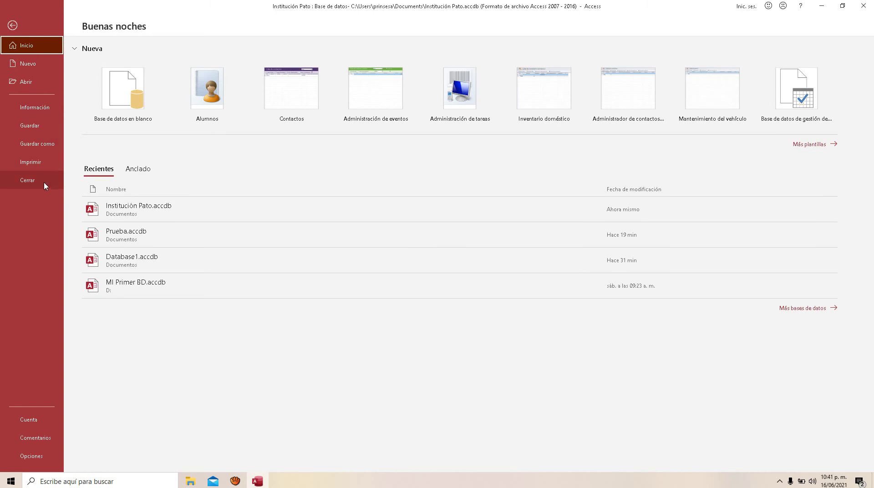
click(13, 26)
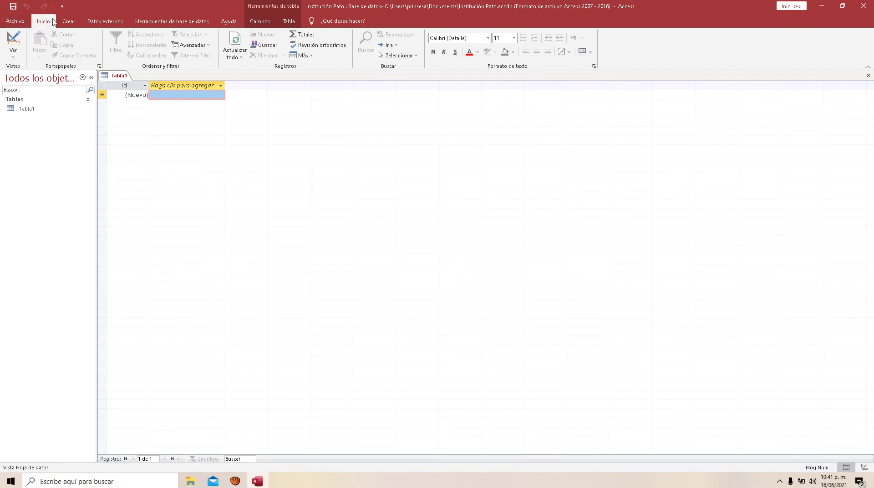
Step: Examine the table view choices, application templates, export, database tools, help, field and table commands, and the options for the open table
click(14, 56)
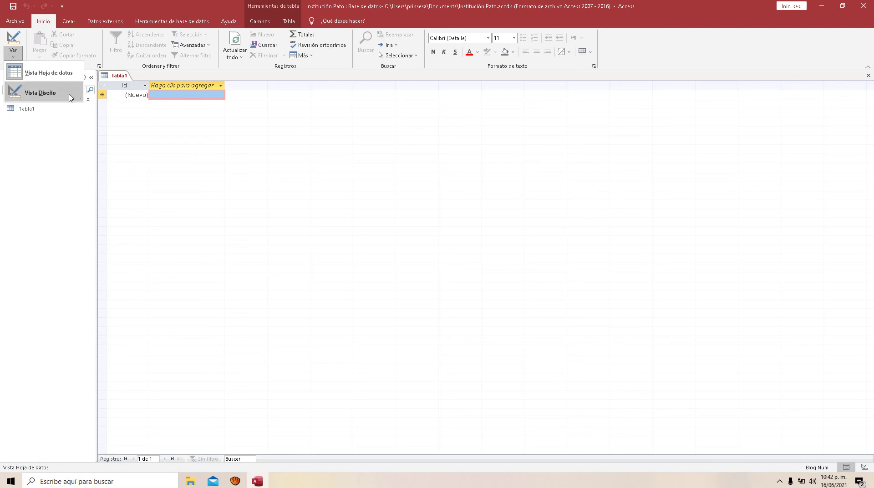
click(97, 10)
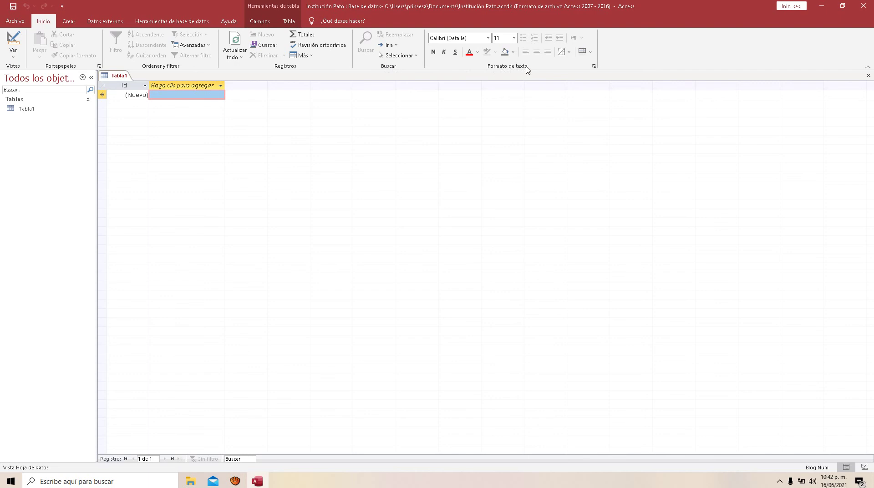
click(68, 23)
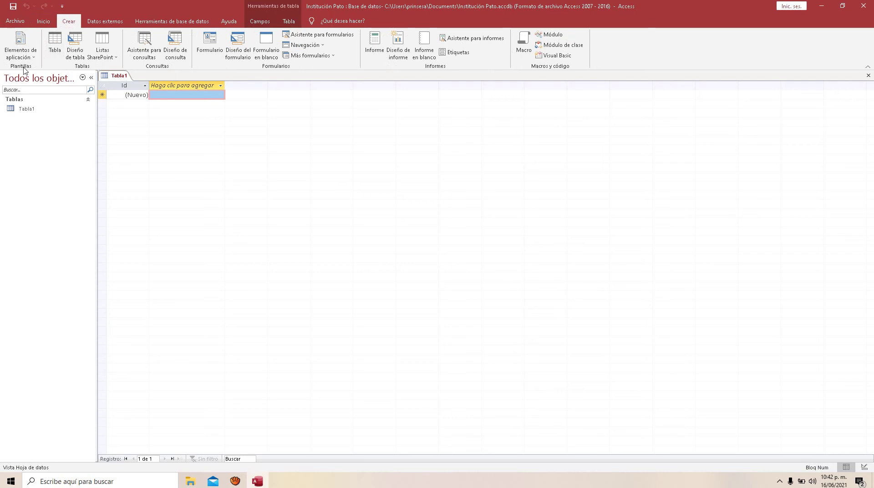
click(34, 58)
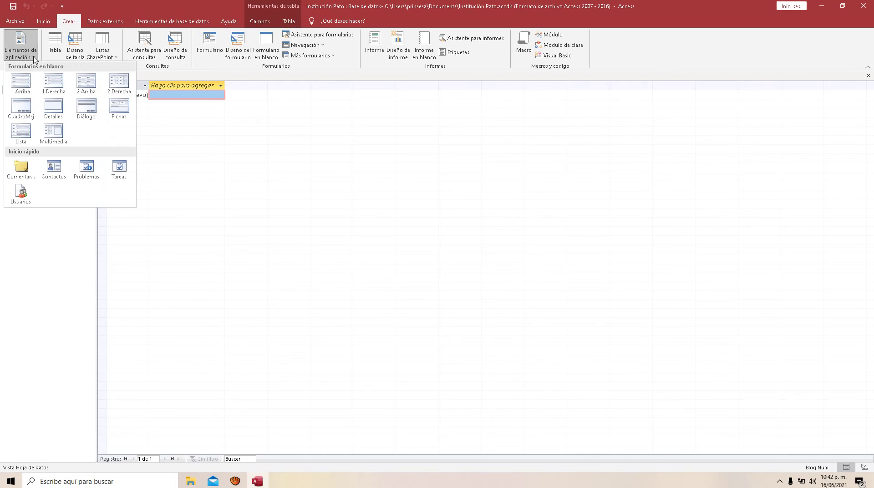
click(34, 58)
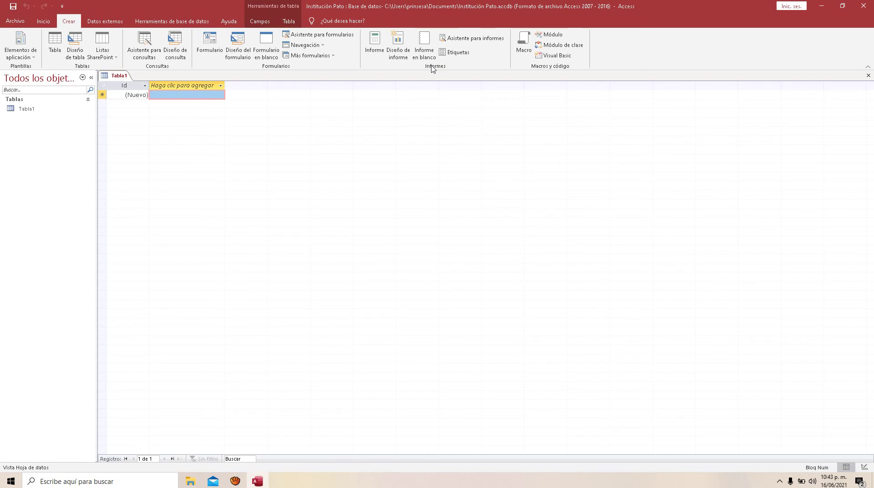
click(100, 22)
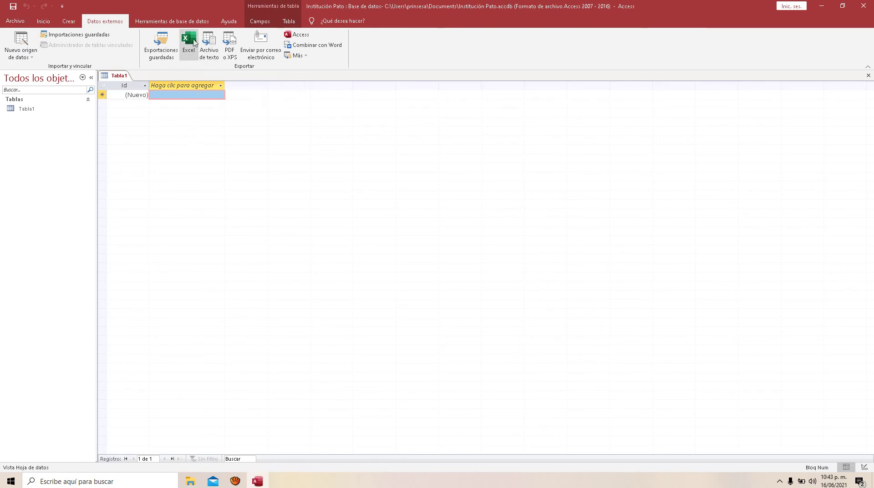
click(163, 21)
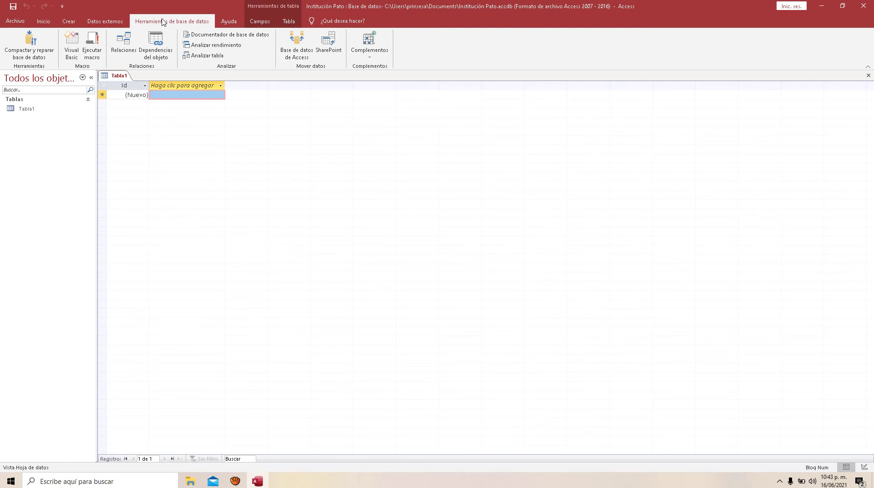
click(230, 22)
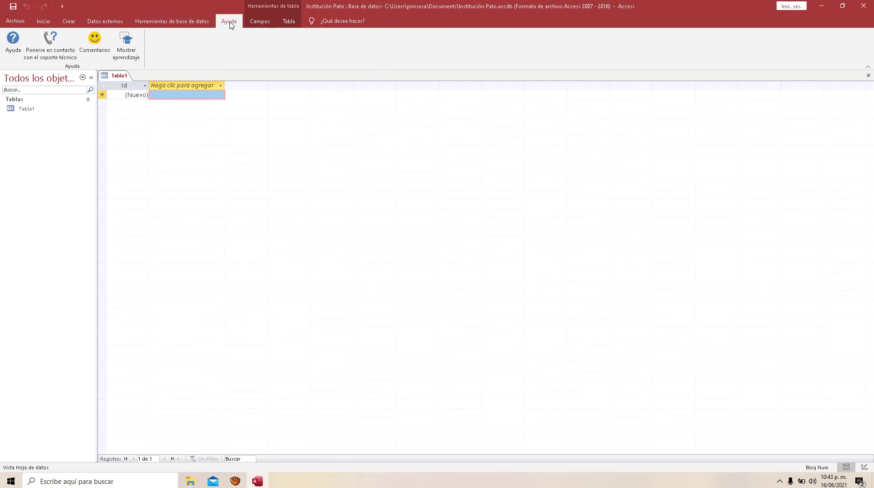
click(257, 23)
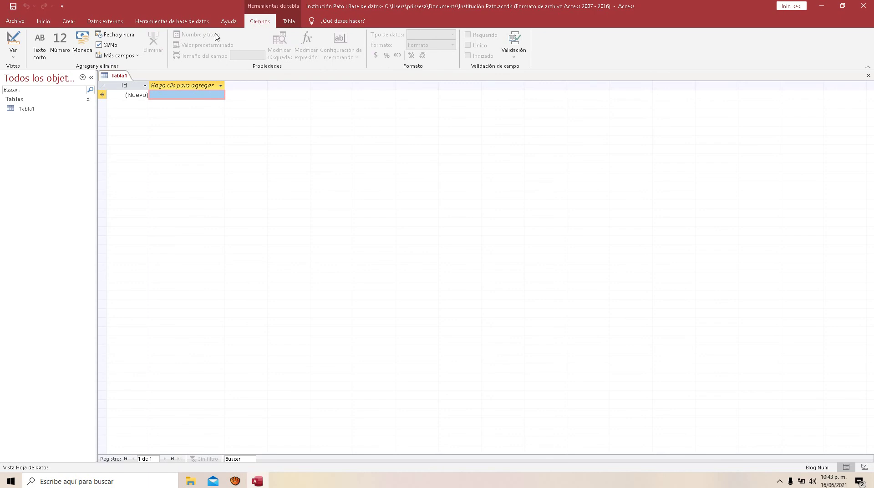
click(289, 21)
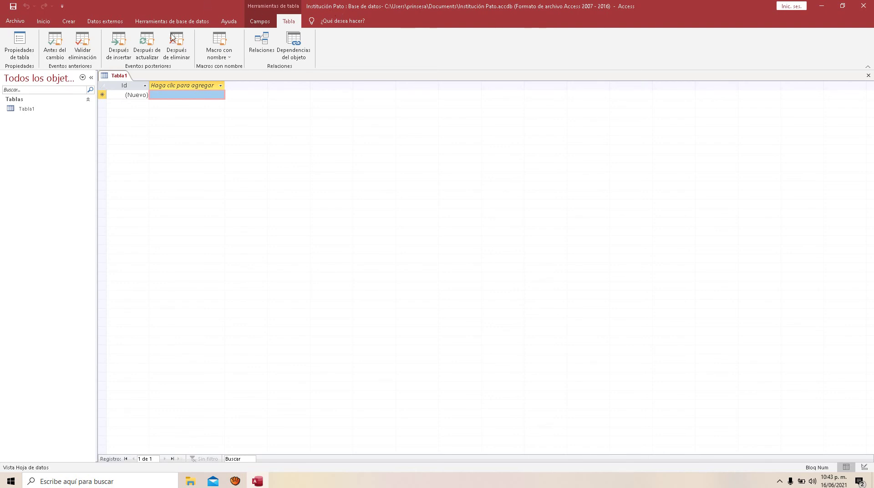
right_click(121, 80)
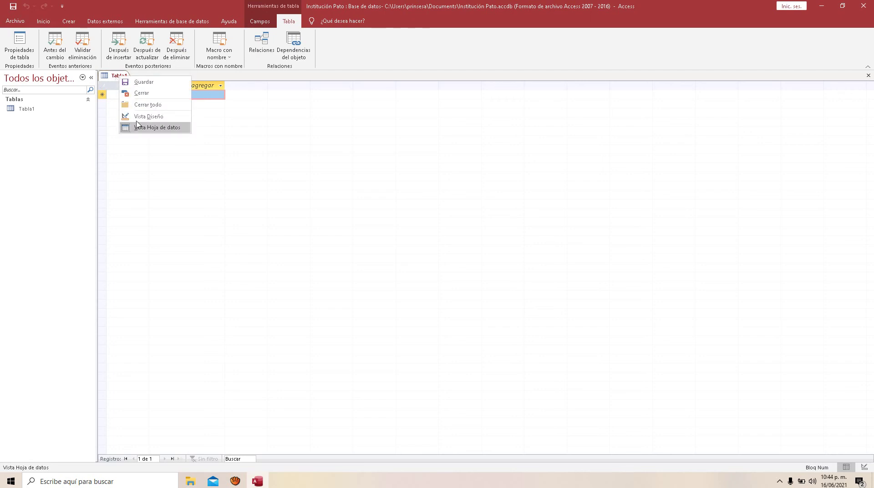
click(115, 77)
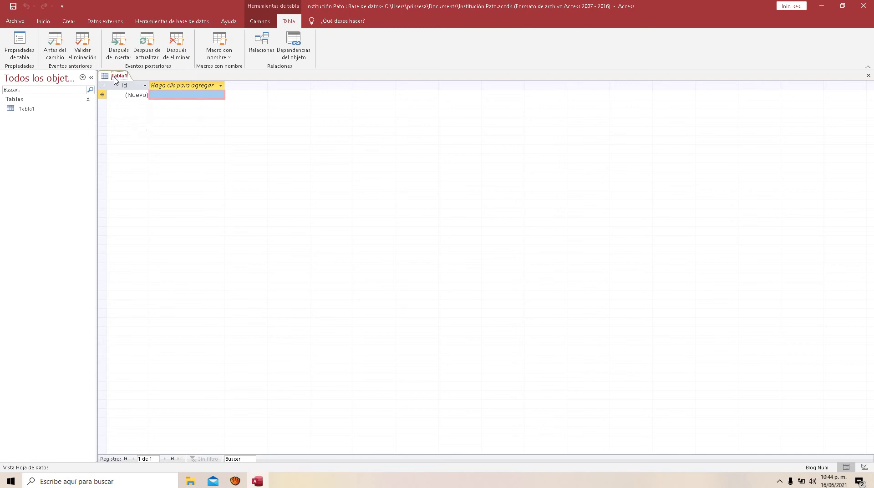
Step: Switch the open table to Design view, saving it under the name Alumnos
click(48, 23)
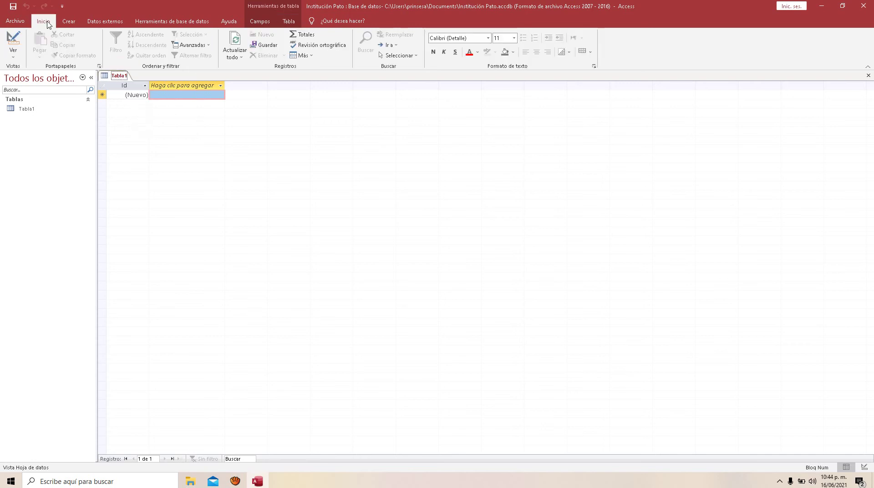
click(15, 57)
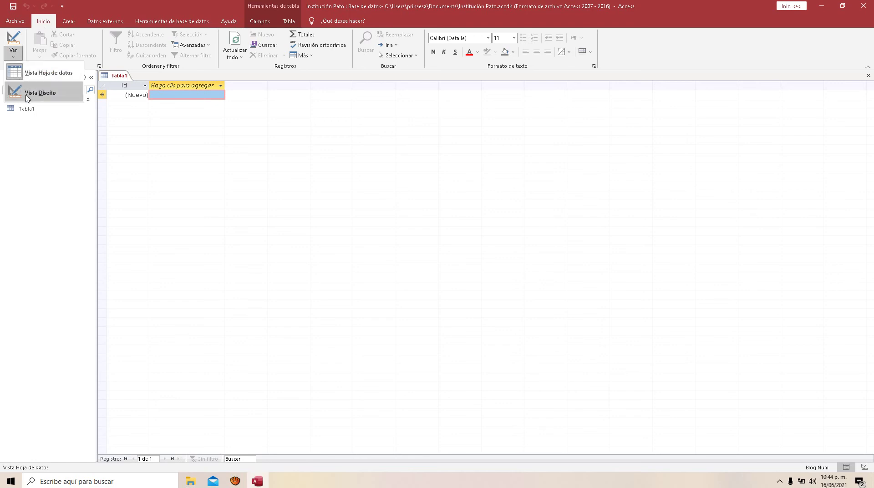
click(41, 92)
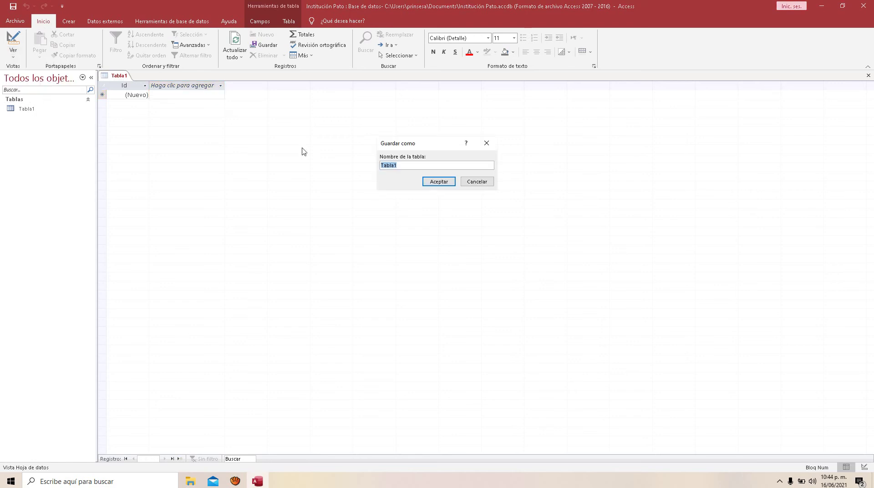
drag(416, 147, 410, 169)
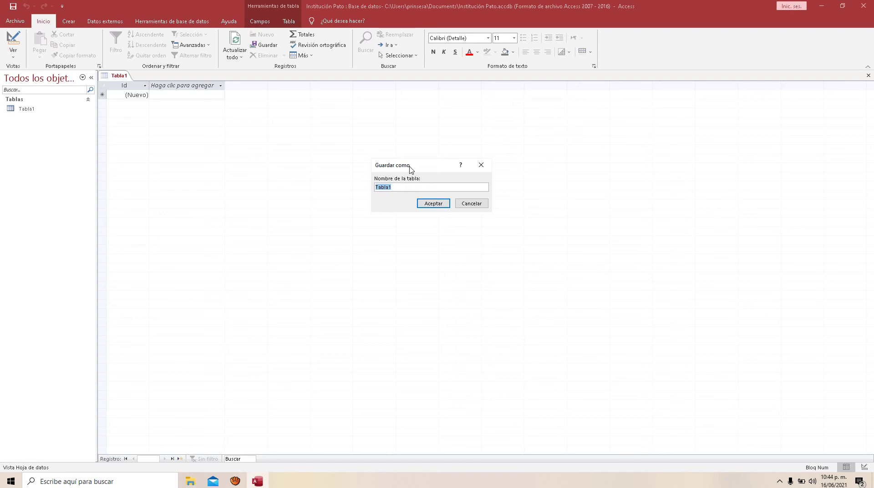
text(Alumnos)
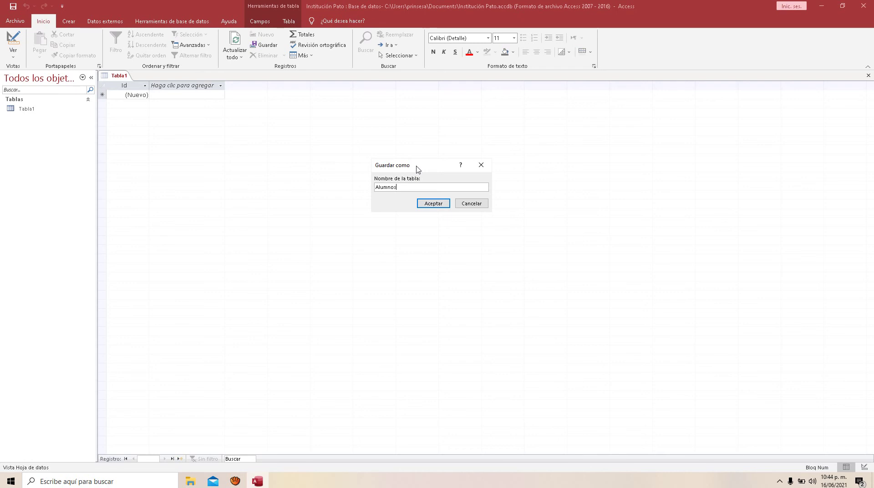
click(433, 204)
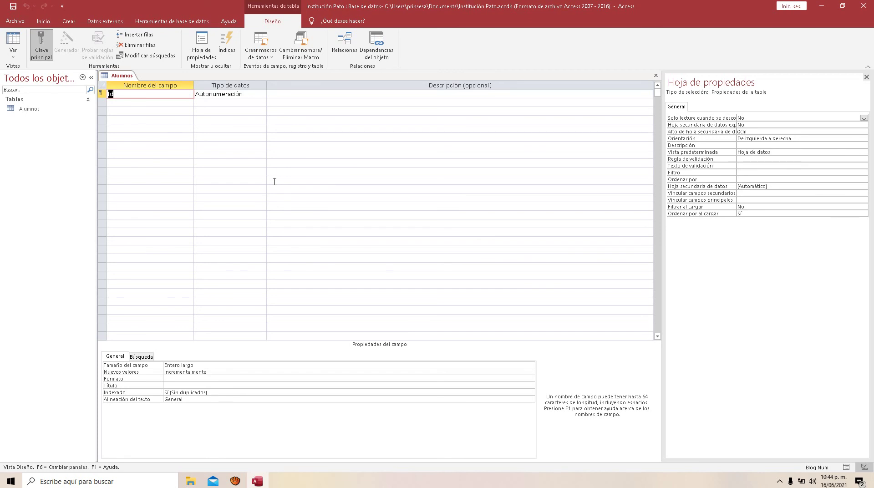
click(145, 104)
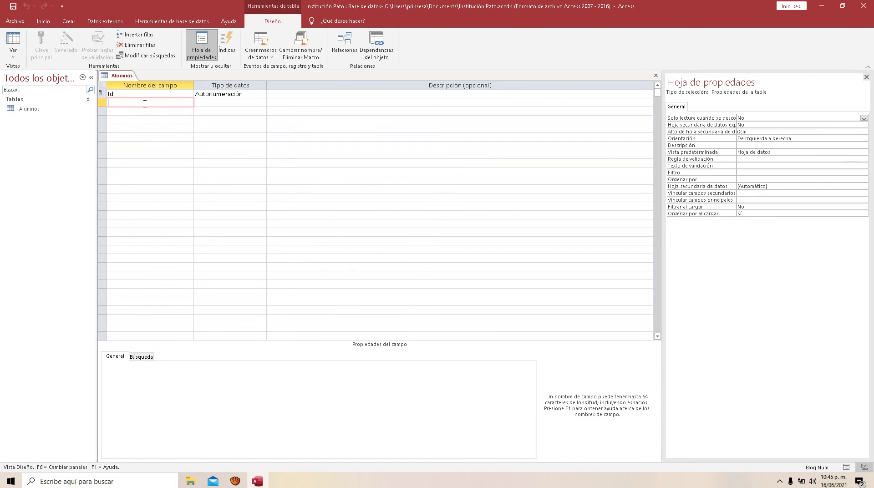
Step: Launch Excel, dismiss its licence notices and create a blank workbook
key(super+r)
text(e)
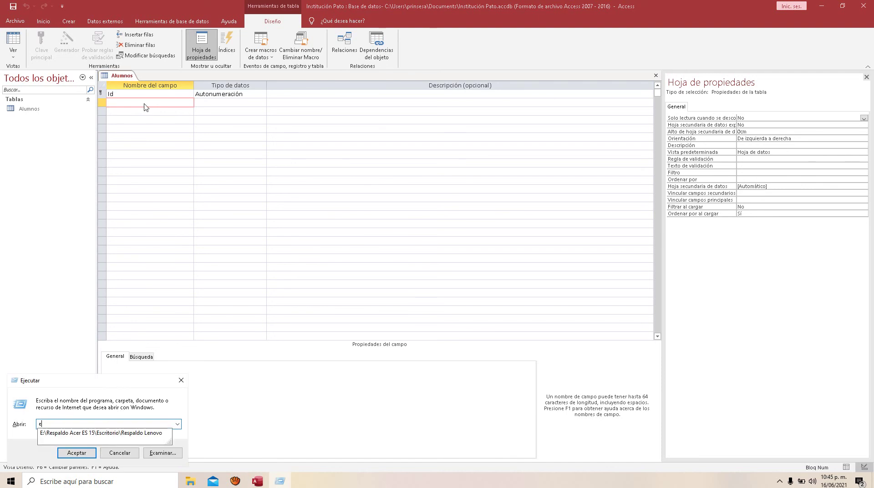
text(cel)
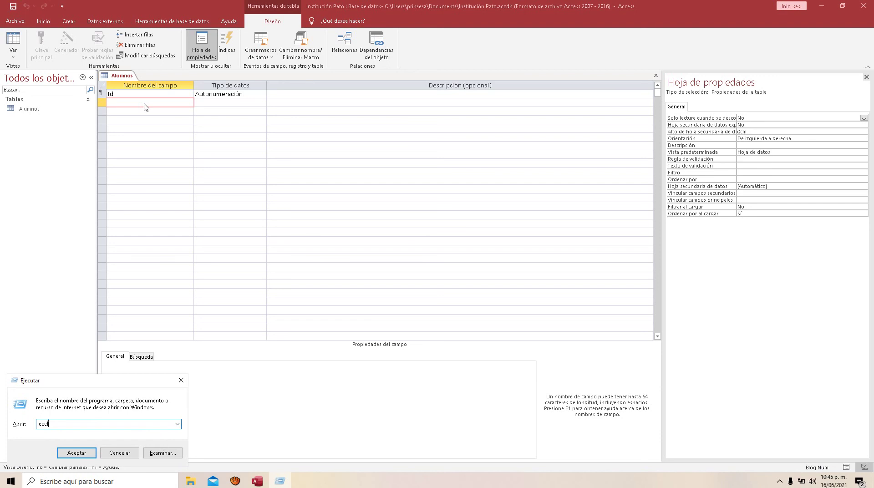
key(BackSpace)
text(xcel)
key(Return)
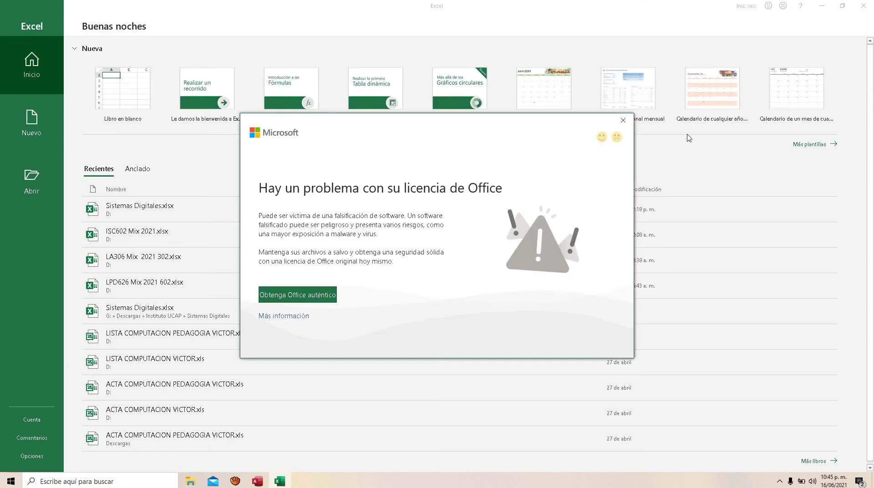
click(620, 135)
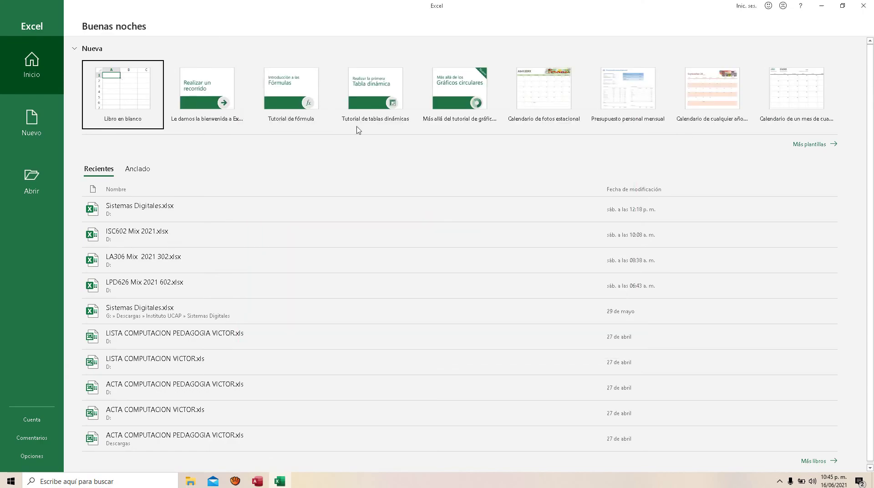
click(152, 96)
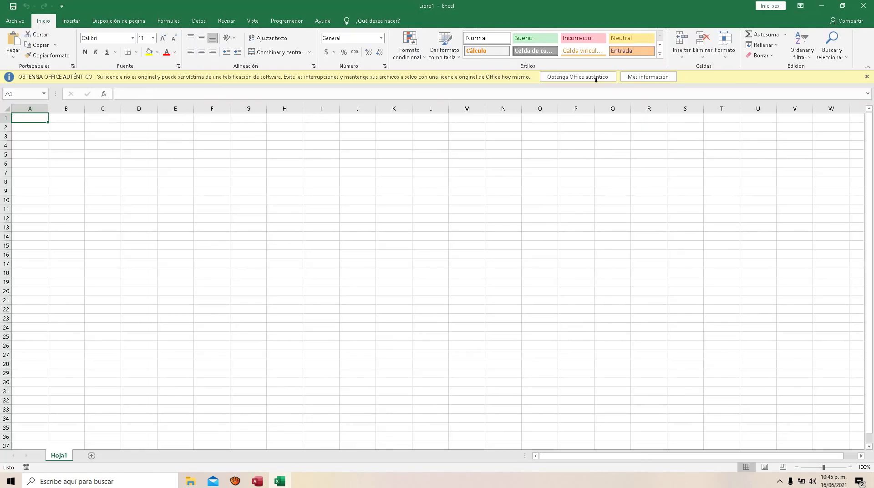
click(867, 76)
Step: Examine the blank sheet's grid by selecting the range A1:O4, columns C and G, and row 6
click(231, 162)
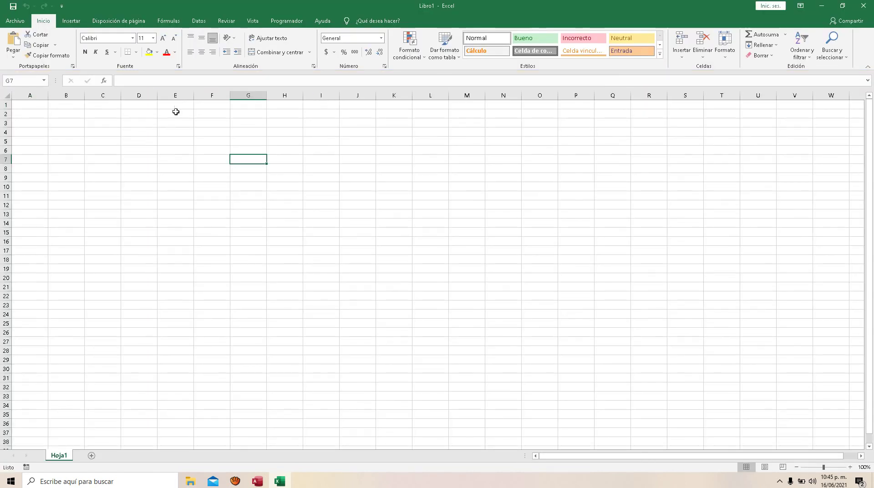
click(30, 105)
drag(67, 104, 553, 131)
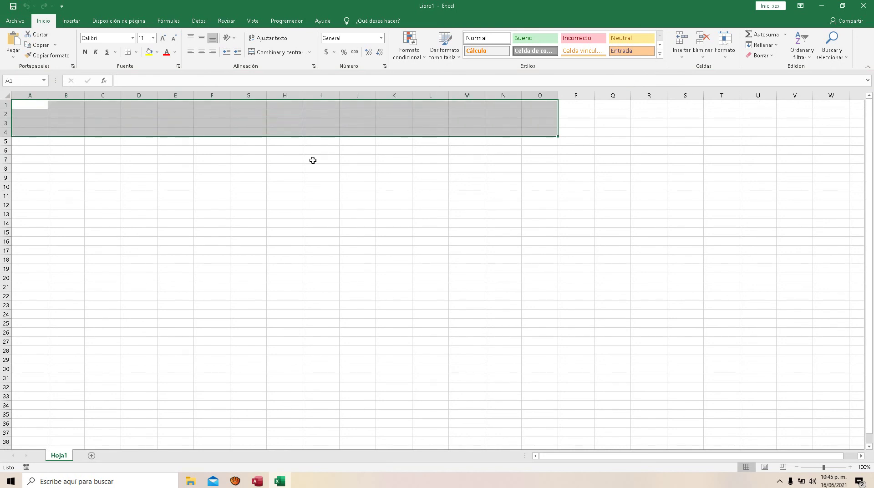
click(216, 172)
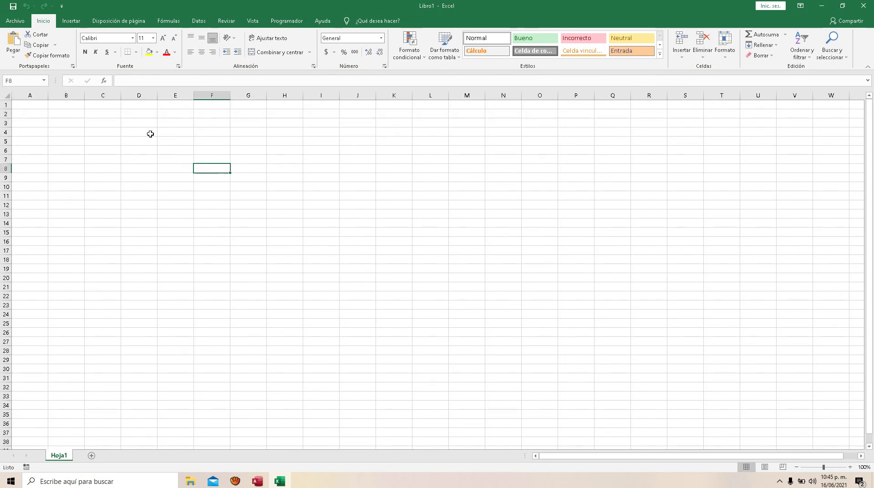
click(106, 95)
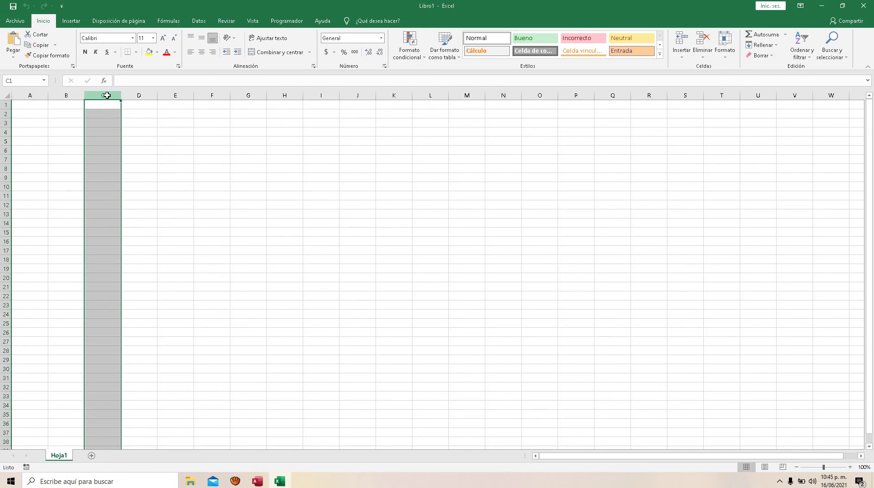
click(252, 95)
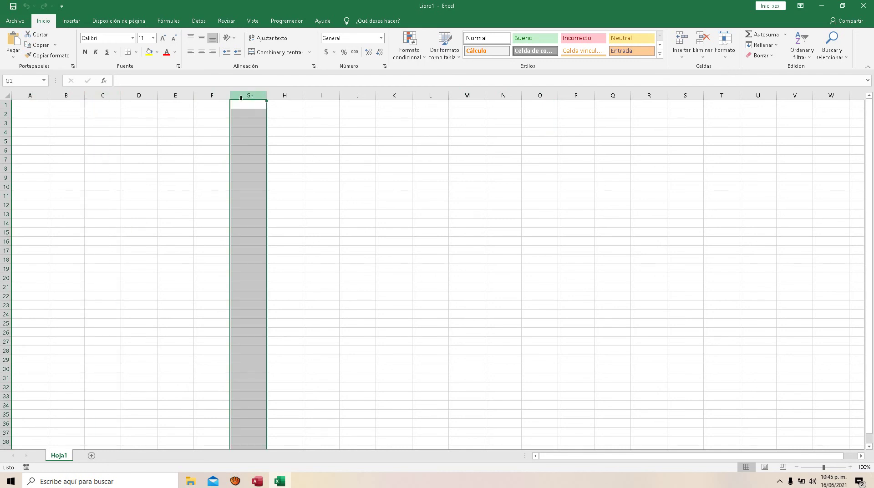
click(3, 150)
click(314, 158)
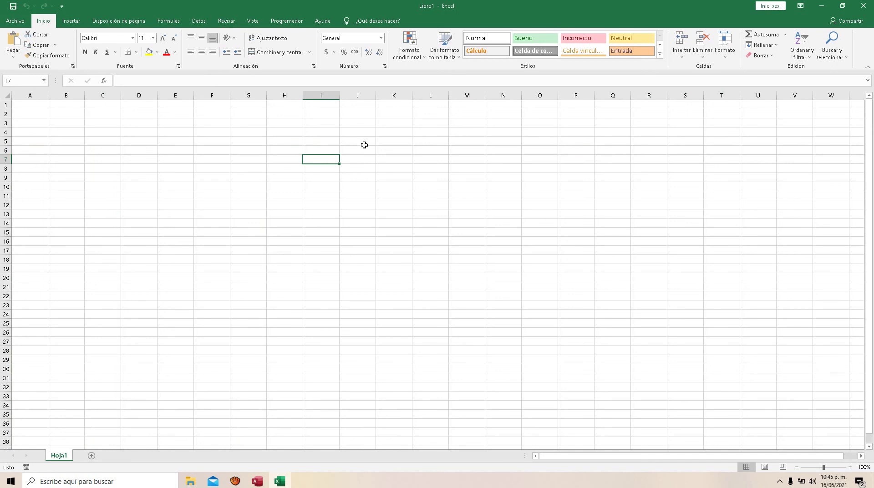
Step: Enter the headings Clave, Nombre, Direccion and Telefono in cells J1 to M1
click(363, 106)
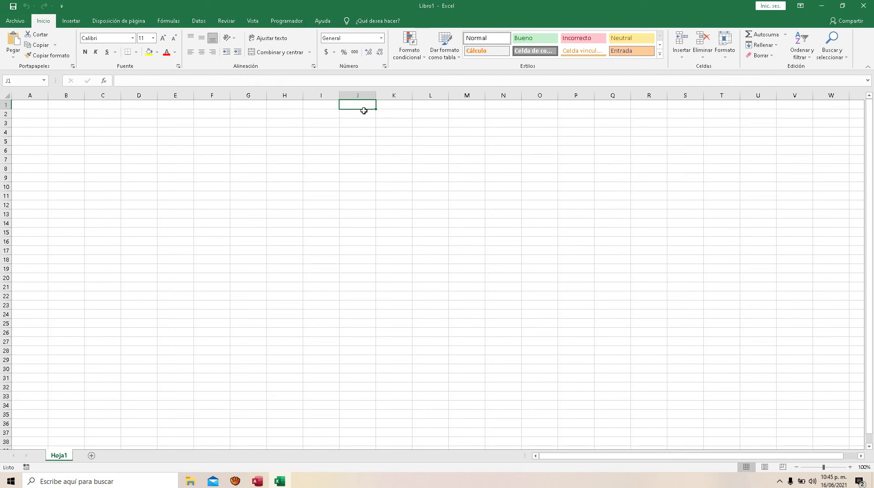
text(Clave)
key(Tab)
text(Nombe)
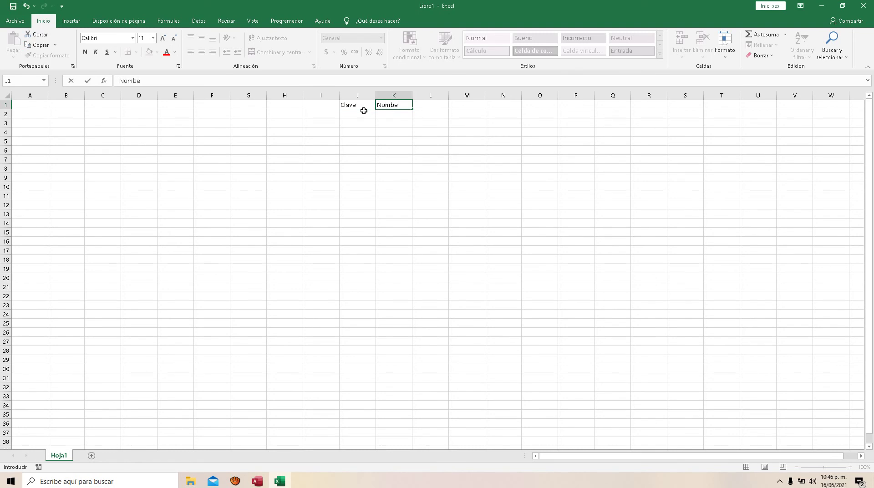
key(BackSpace)
text(re)
key(Tab)
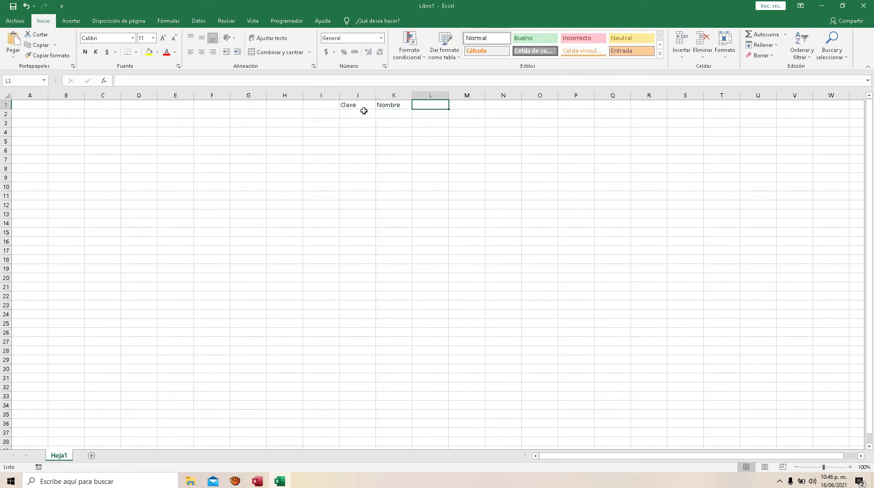
text(D)
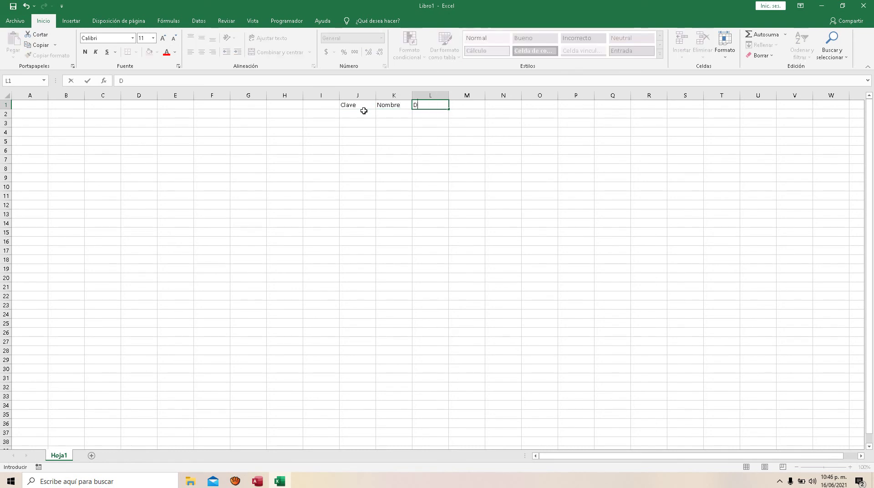
text(ireccion)
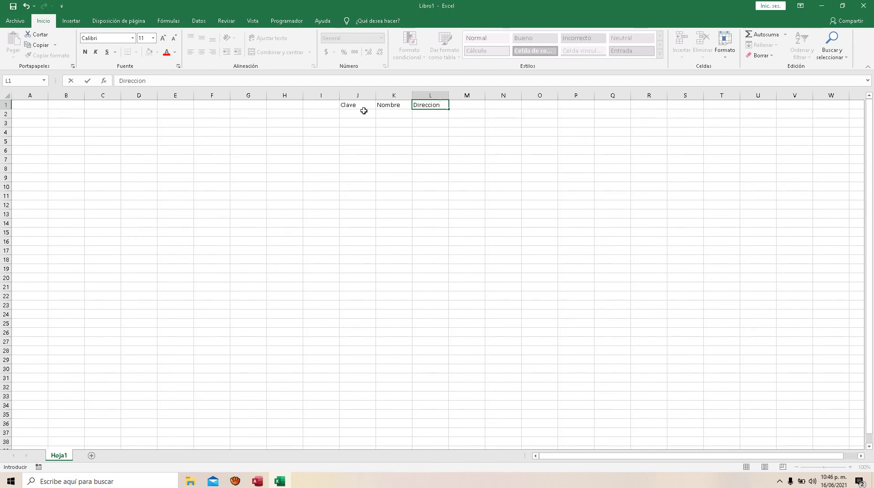
key(Tab)
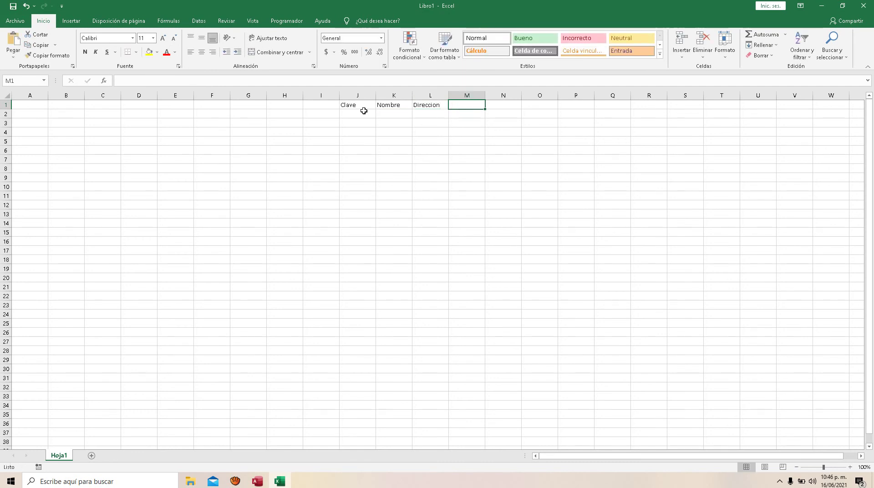
text(Telefono)
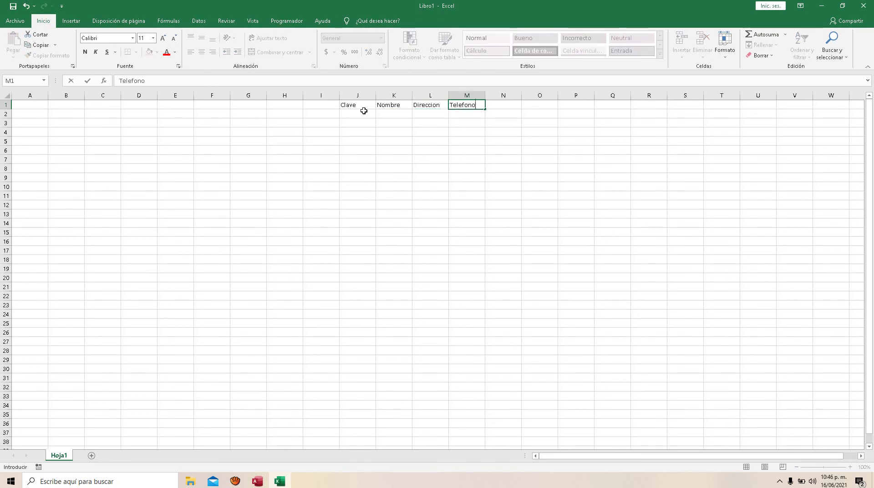
key(Return)
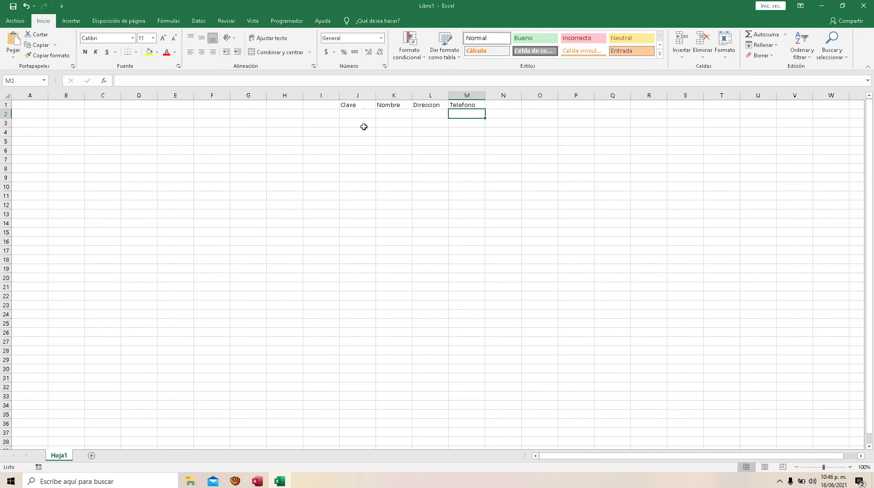
Step: Enlarge the sheet to 150% and highlight the column headings in J1:M1
click(363, 126)
click(348, 106)
drag(384, 105, 467, 106)
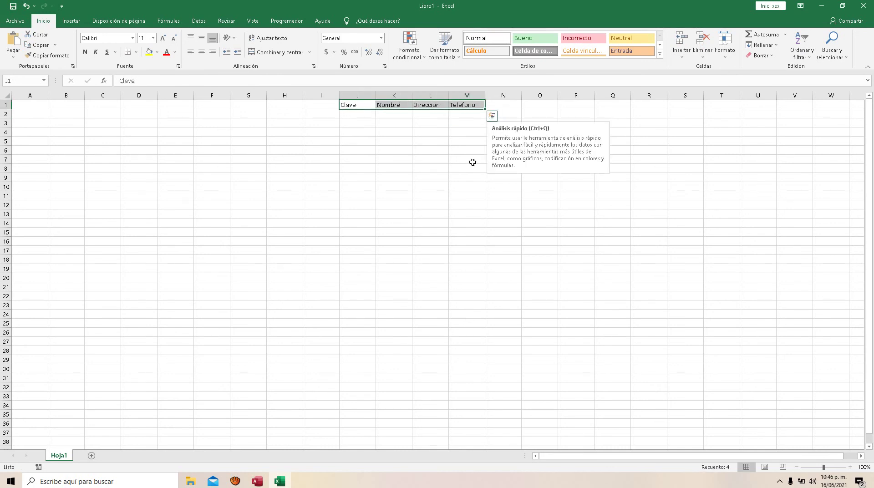
click(850, 467)
click(850, 467)
click(851, 467)
click(851, 467)
click(850, 468)
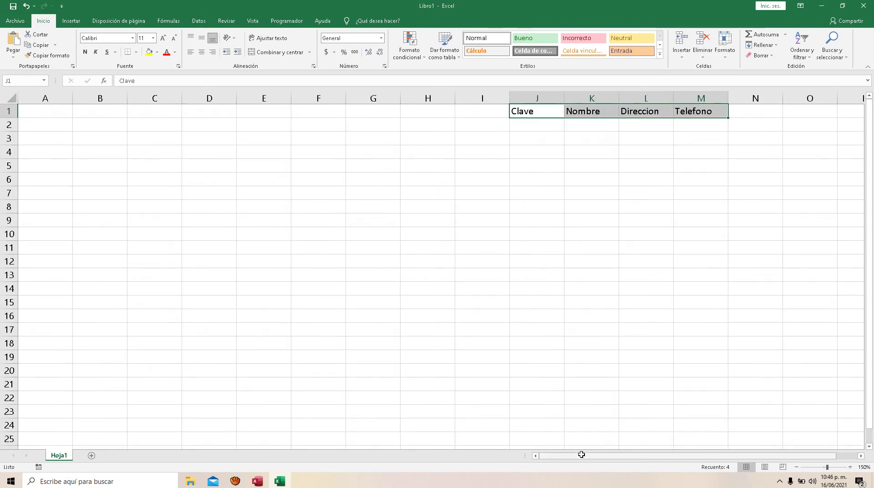
drag(582, 455, 638, 456)
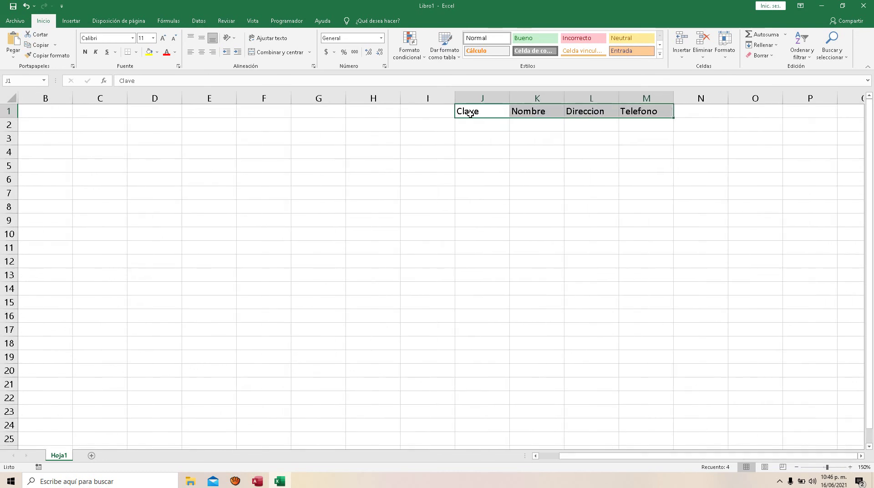
drag(468, 113, 643, 113)
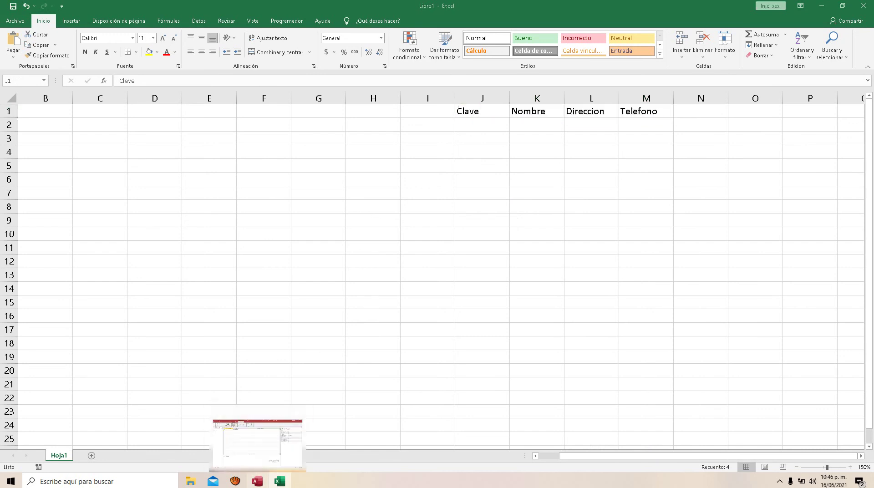
Step: Compare the field name column of the Alumnos table in Access with the headings J1:M1 in Excel
click(257, 481)
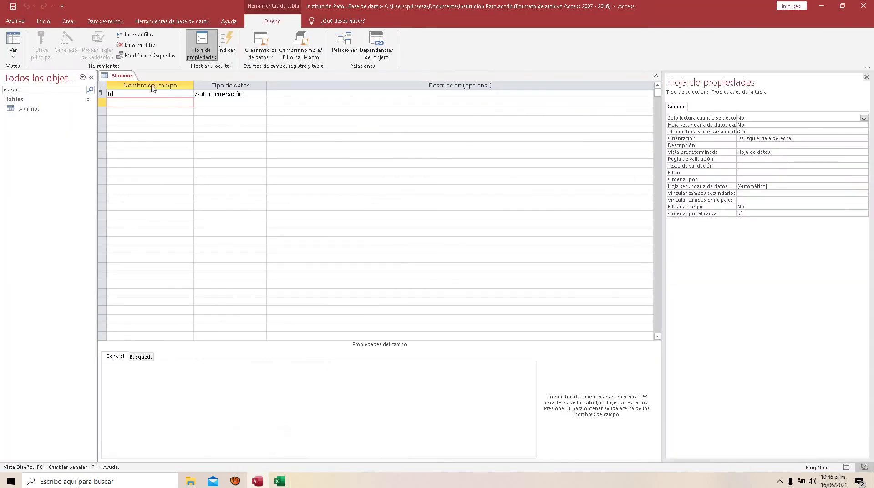
click(280, 481)
click(475, 113)
drag(520, 112, 642, 114)
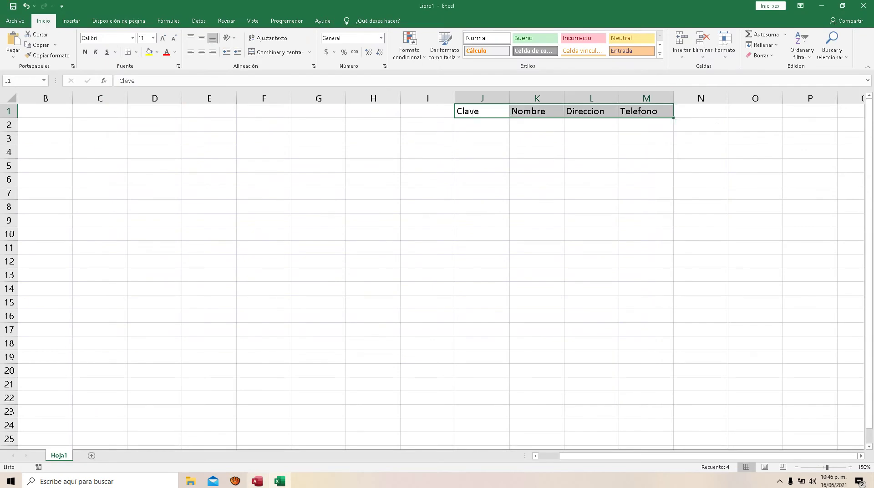
Step: Switch back to Access and rename the Id field of the Alumnos table as No
click(257, 481)
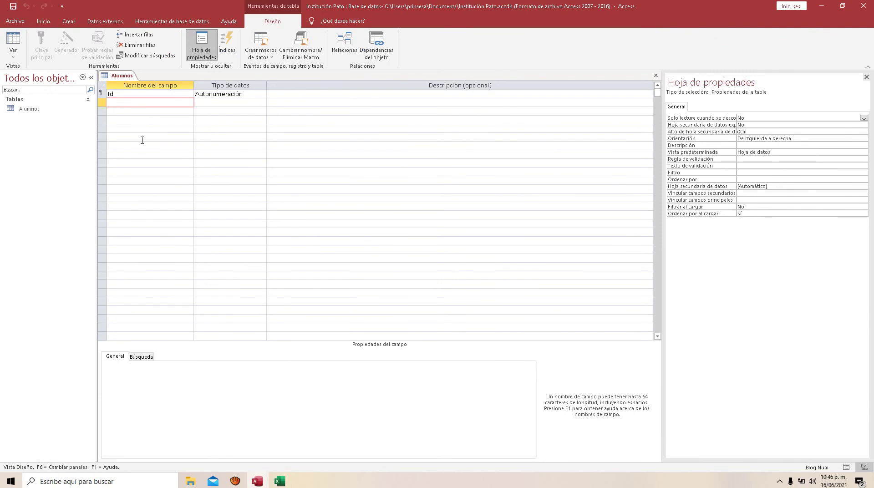
click(124, 96)
click(123, 99)
click(125, 97)
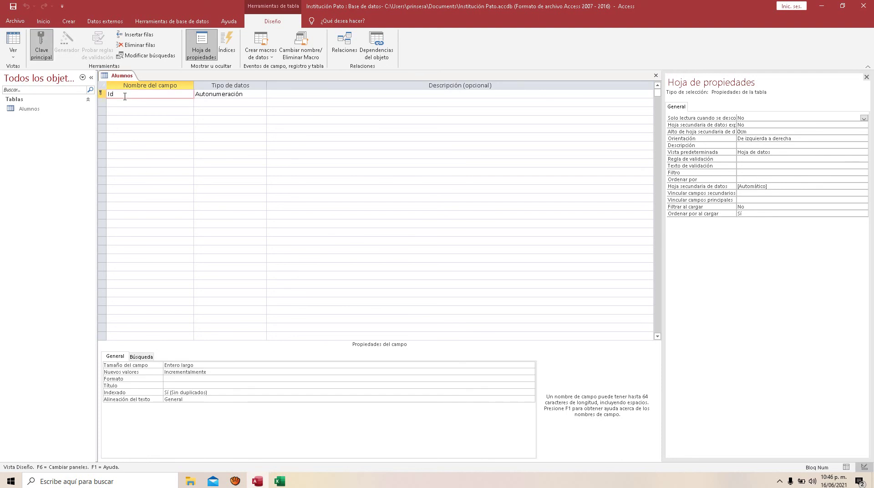
key(BackSpace)
key(BackSpace)
text(E)
key(BackSpace)
text(No)
click(124, 105)
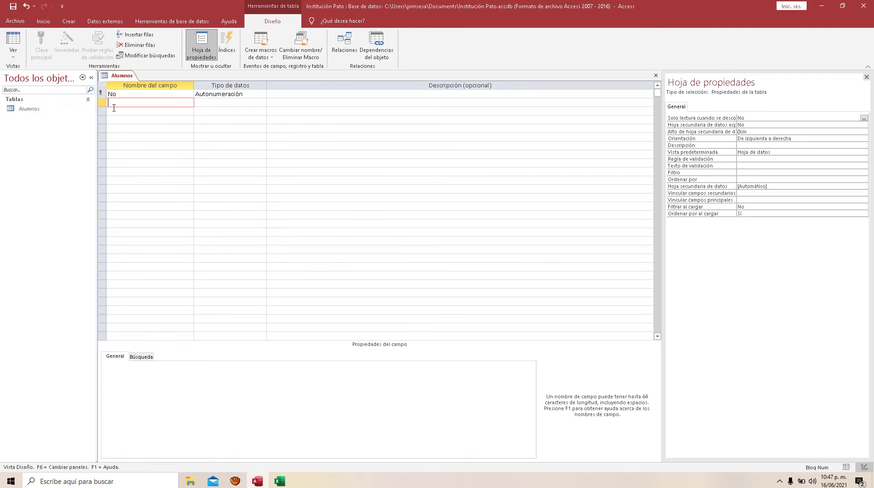
Step: Add a field named Nombre with the Texto corto data type below the No field
text(Nombre)
click(213, 103)
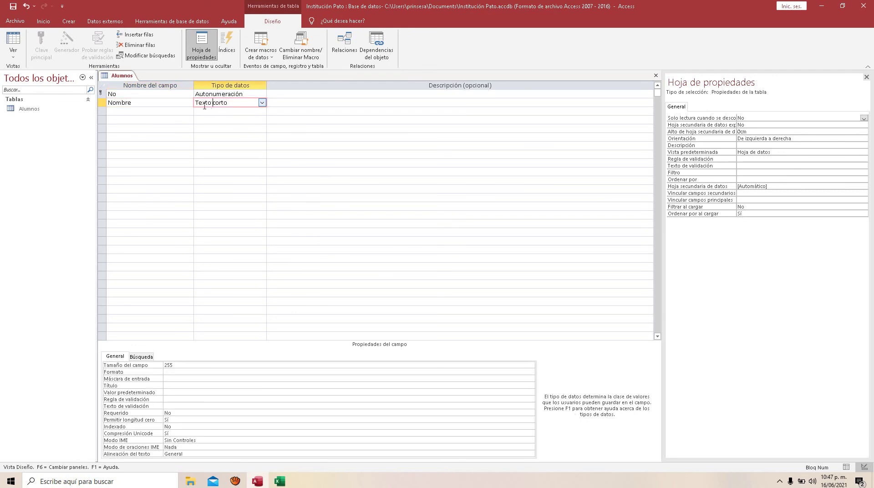
click(146, 104)
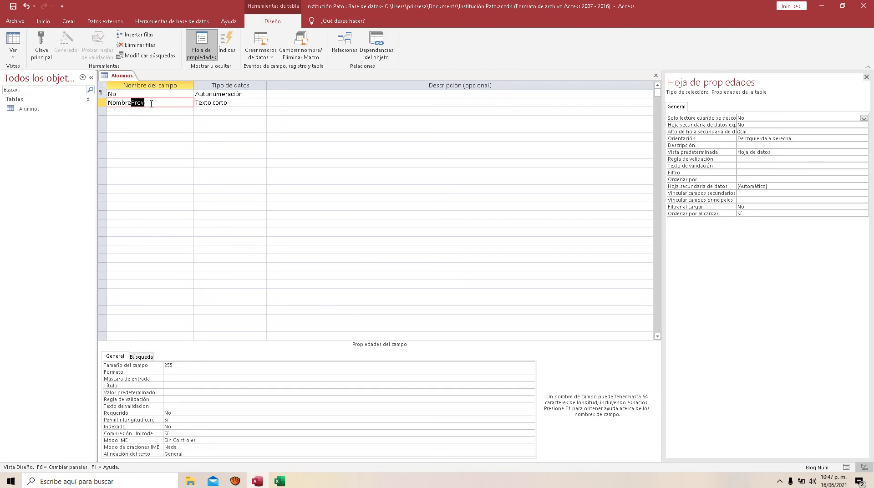
click(151, 103)
key(BackSpace)
key(BackSpace)
key(BackSpace)
key(BackSpace)
Step: Add the fields ApPaterno, ApMaterno and FechaNac below Nombre in the Alumnos table
click(147, 112)
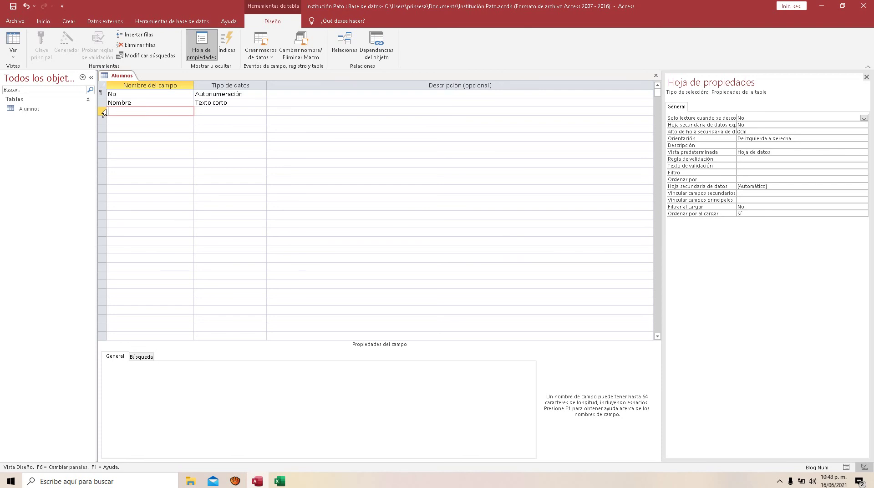
text(ApPaterno)
click(148, 121)
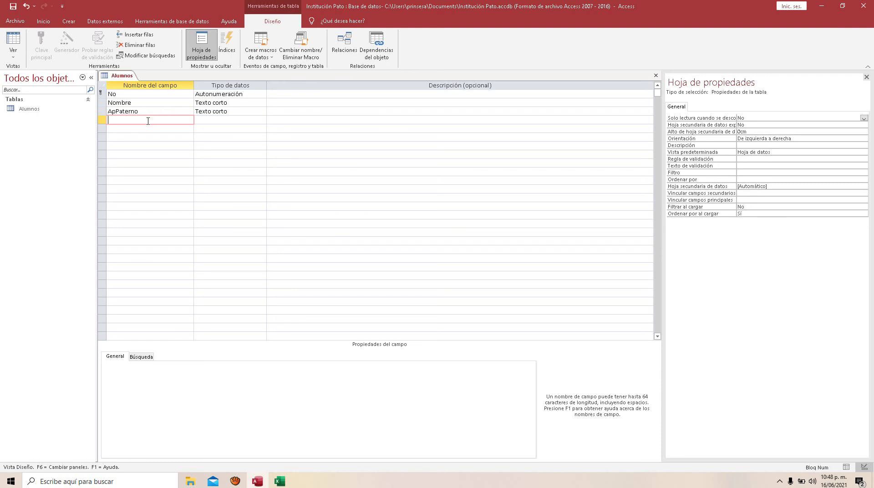
text(ApMaterno)
click(148, 127)
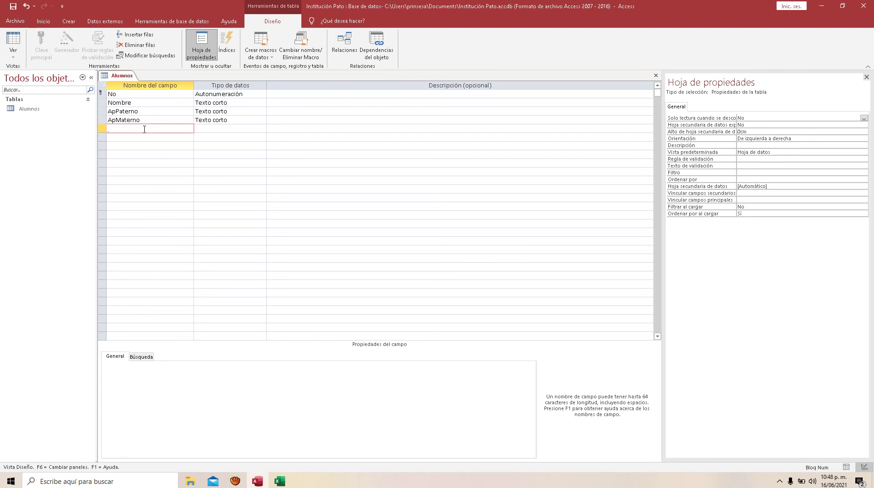
text(FechaNac)
Step: Add the address fields Calle, NoCasa and Colonia below FechaNac
click(135, 137)
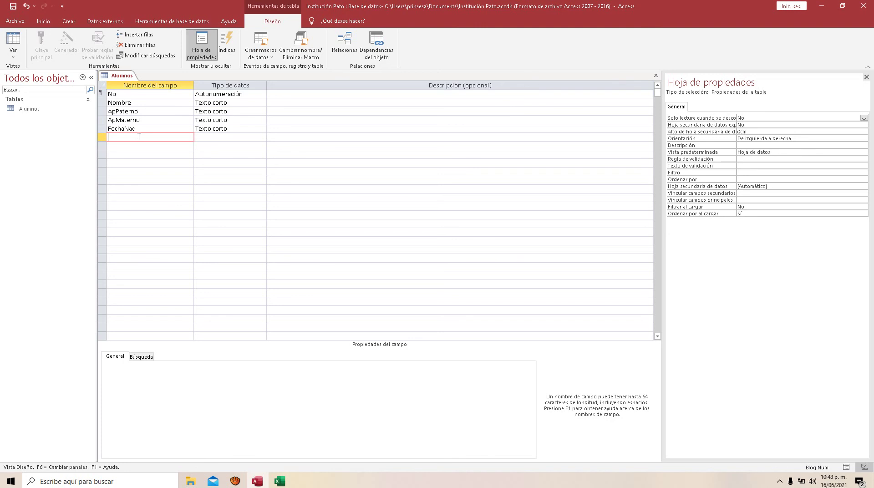
text(Calle)
key(Down)
text(No)
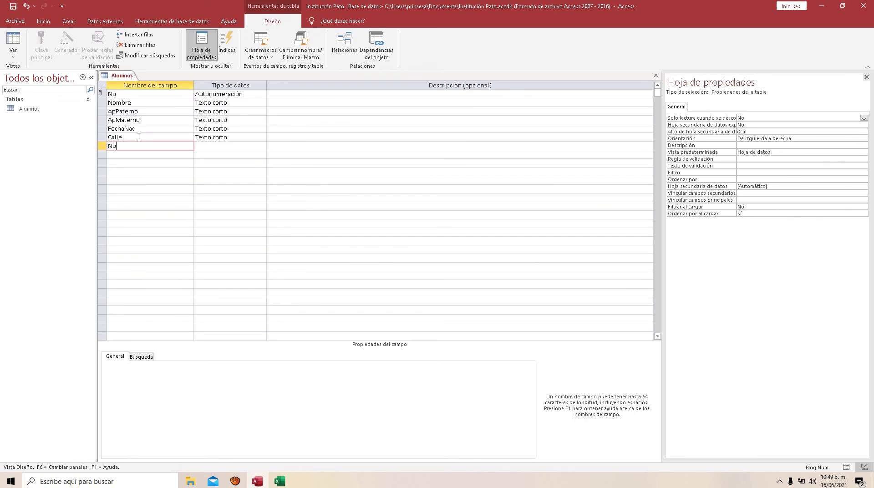
key(Down)
text(C)
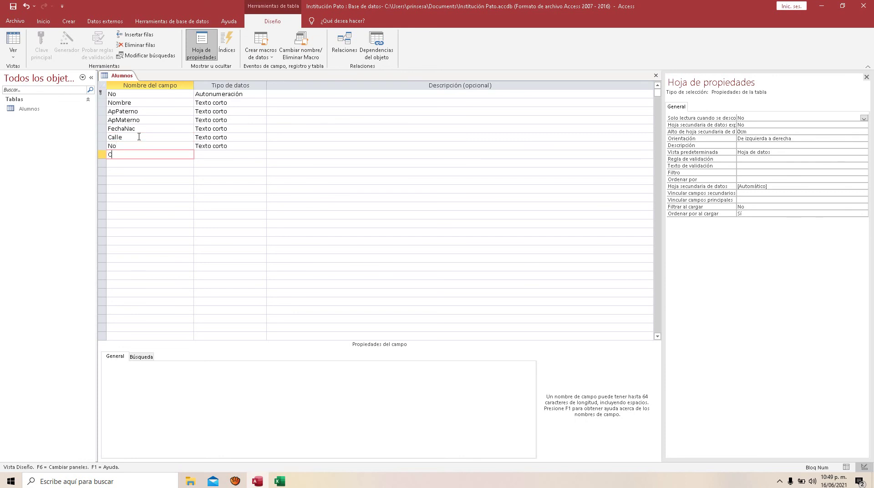
text(olonia)
click(126, 146)
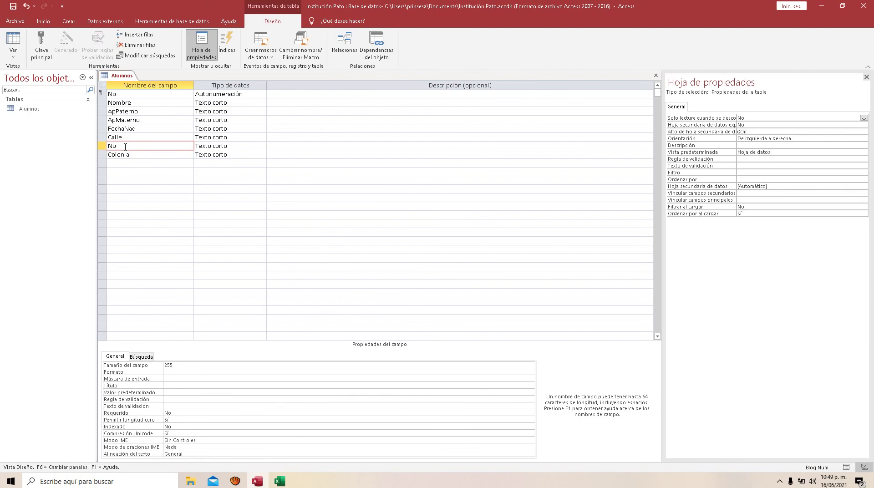
text(Casa)
click(121, 96)
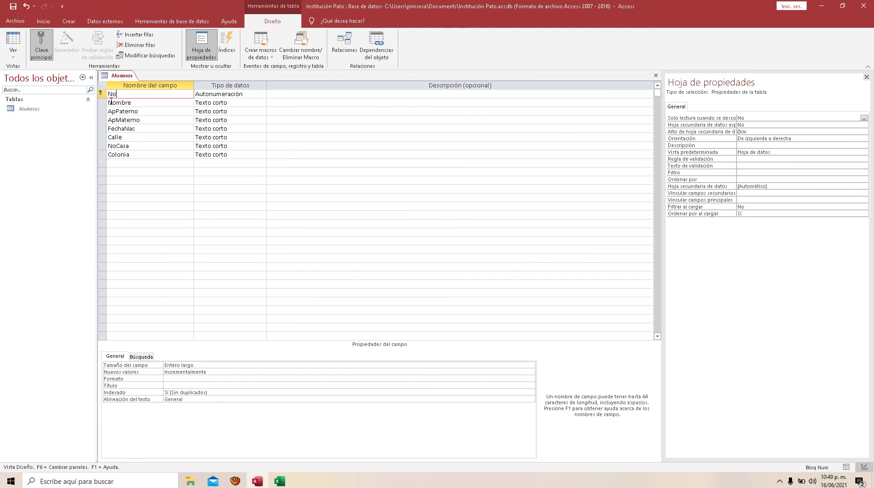
click(101, 104)
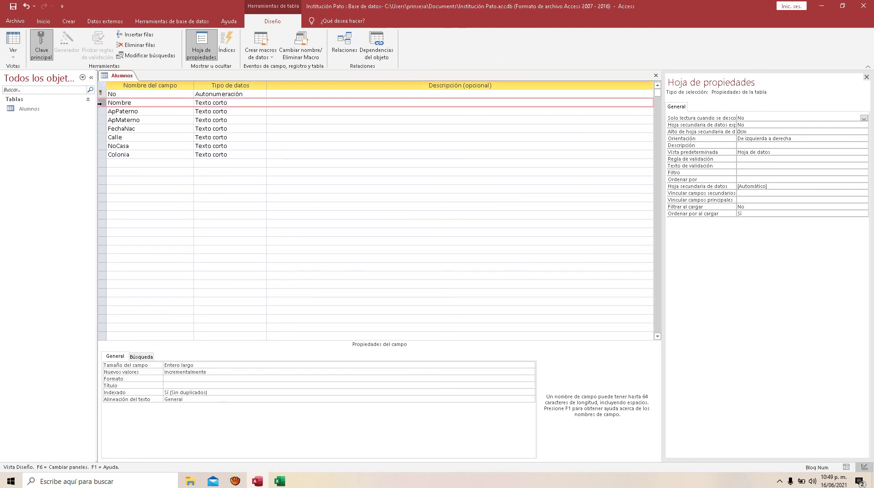
right_click(101, 104)
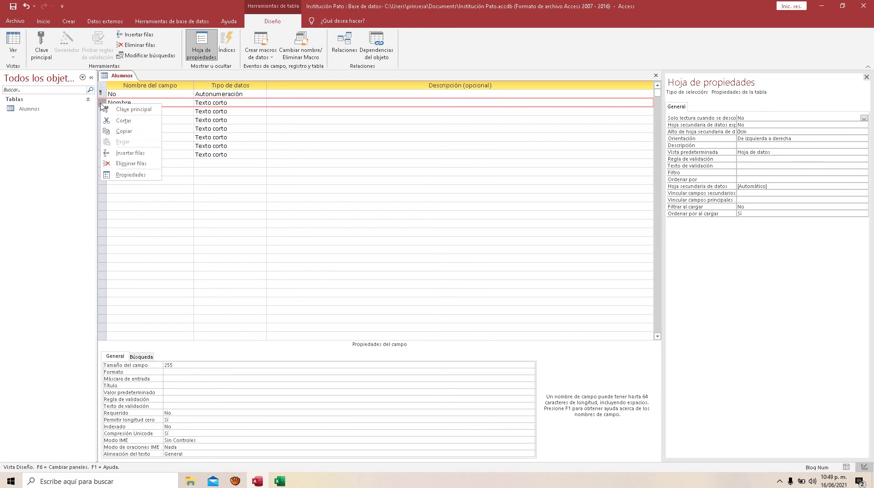
click(165, 104)
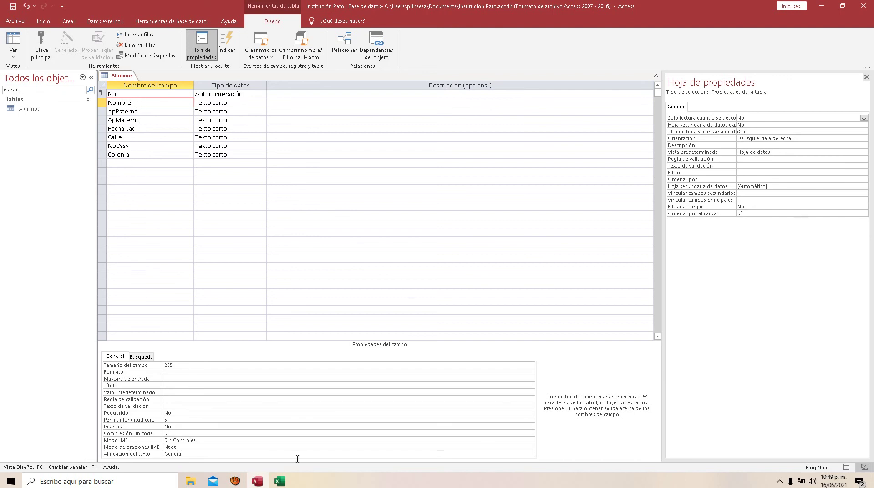
Step: Switch to Excel and insert an empty column before the Direccion column
click(279, 481)
click(617, 149)
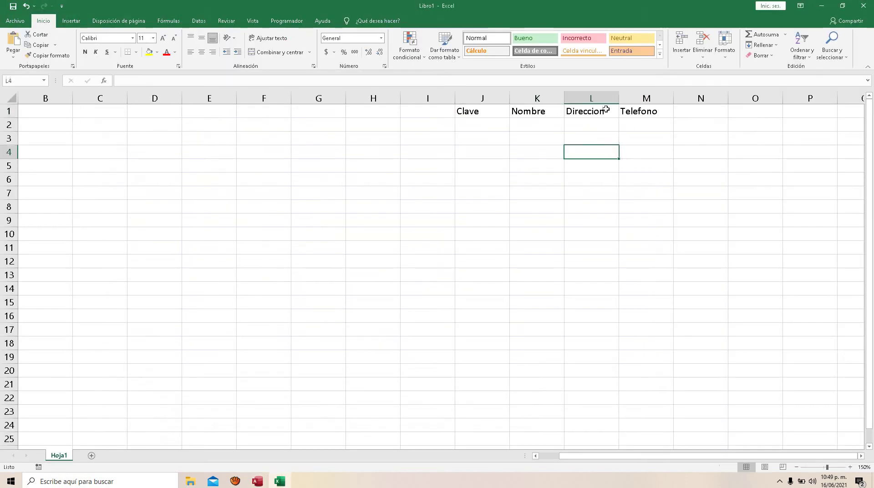
click(594, 98)
right_click(595, 98)
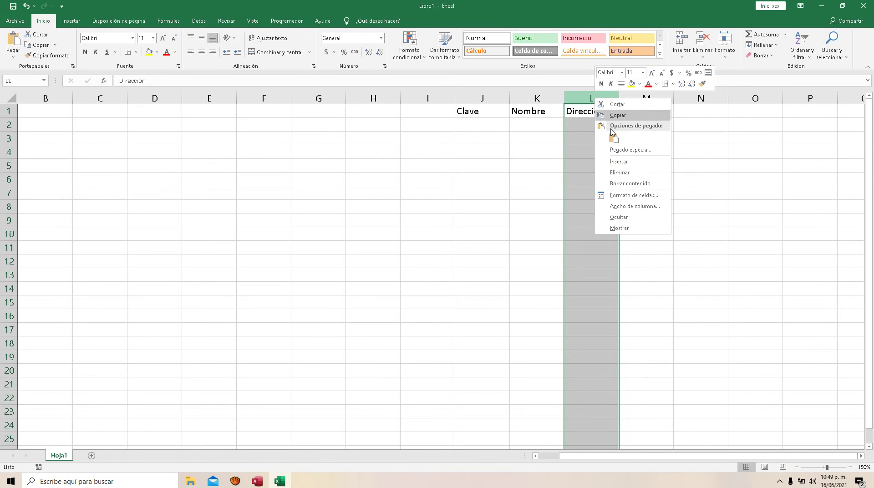
click(619, 161)
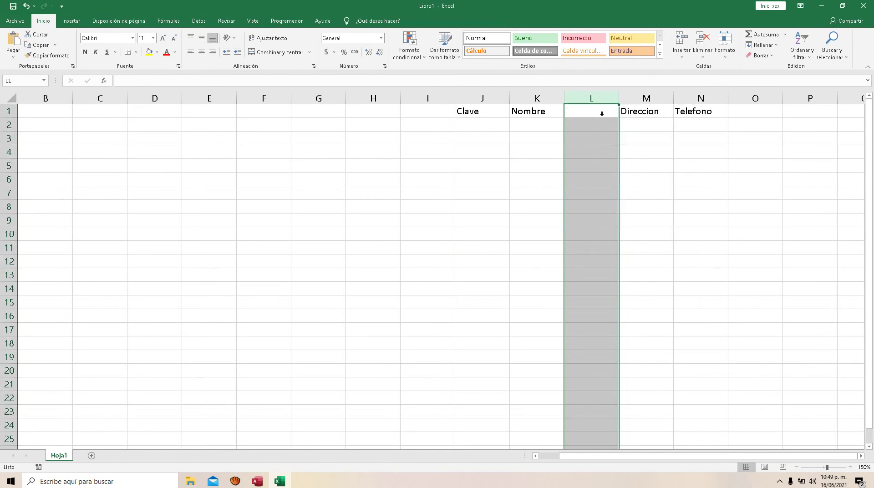
Step: Switch back to Access and insert an empty field row above Nombre
click(257, 481)
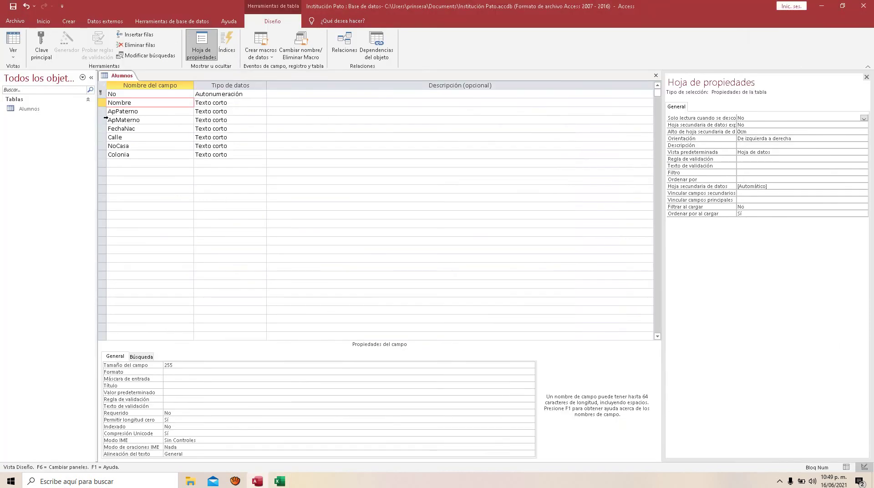
click(99, 100)
right_click(99, 100)
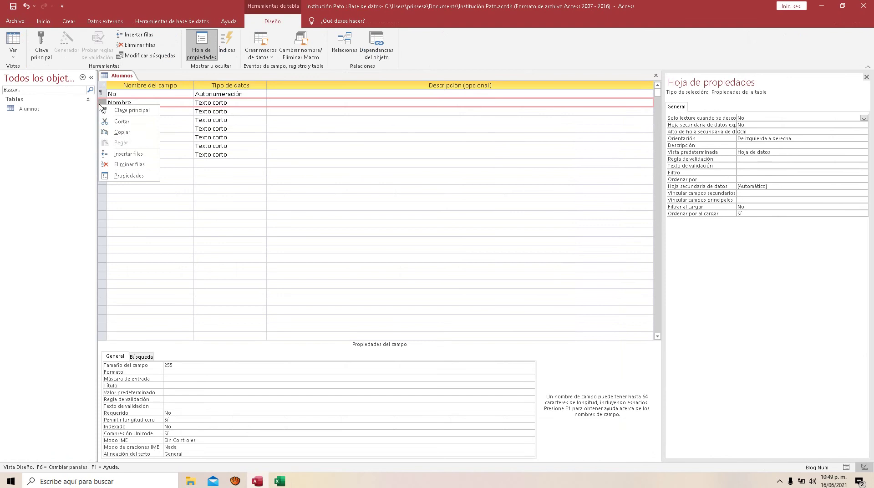
click(134, 155)
click(122, 104)
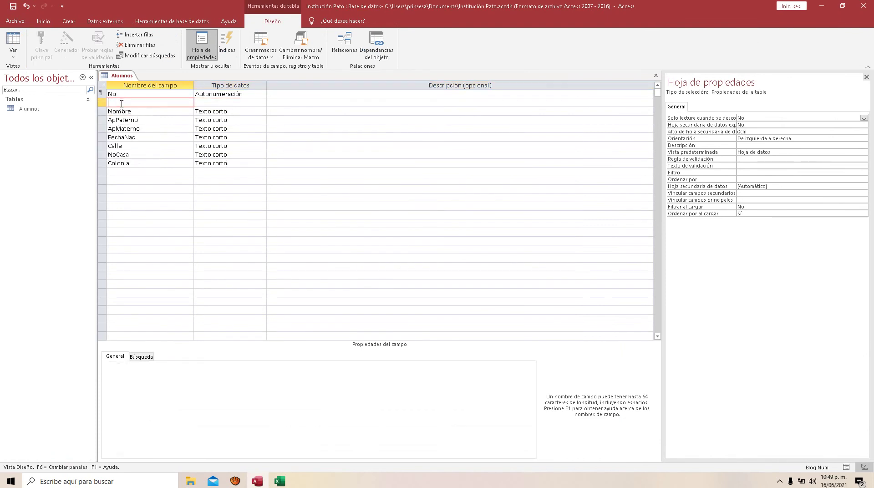
Step: Rename the primary key field No of the Alumnos table as Id
click(121, 95)
key(BackSpace)
key(BackSpace)
text(Id)
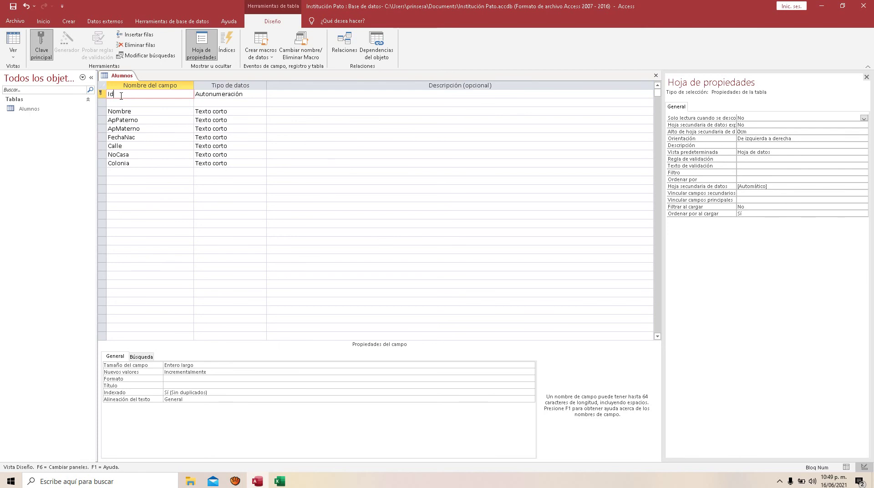
Step: Name the empty field row between Id and Nombre Expediente
click(122, 104)
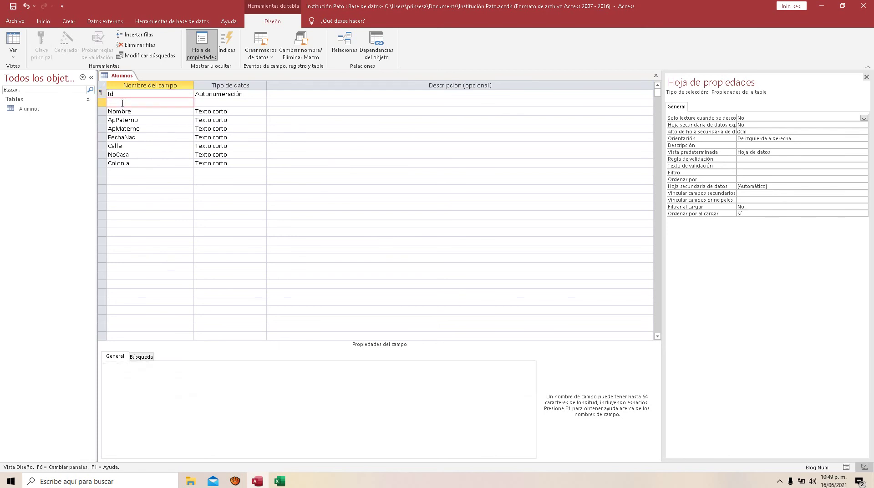
text(Expediente)
click(125, 94)
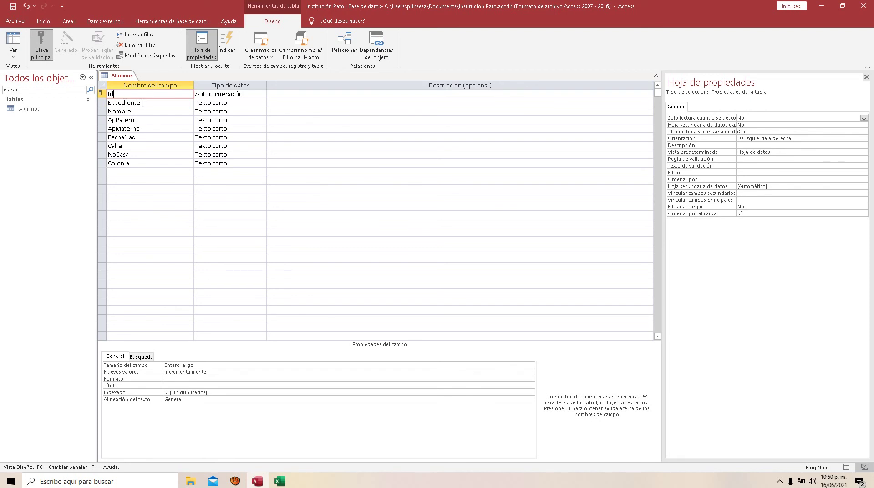
click(142, 103)
drag(142, 103, 129, 106)
click(142, 103)
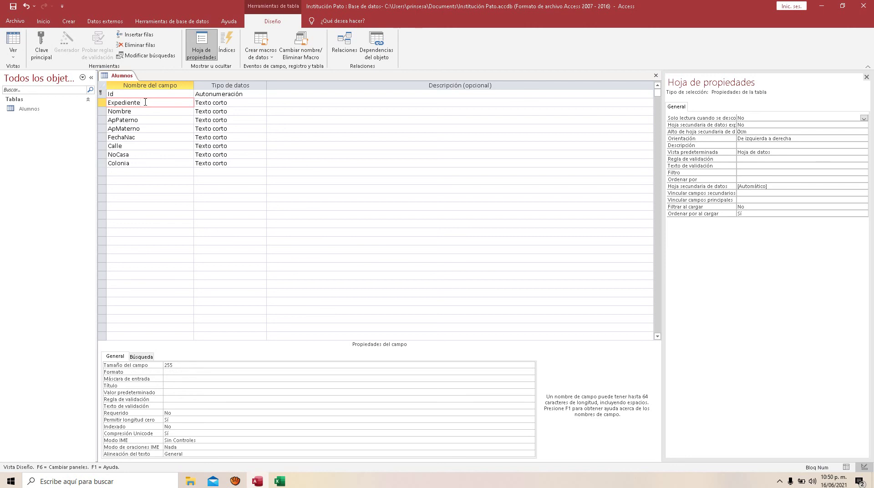
Step: Rename the NoCasa field as No
click(139, 138)
click(134, 146)
click(133, 155)
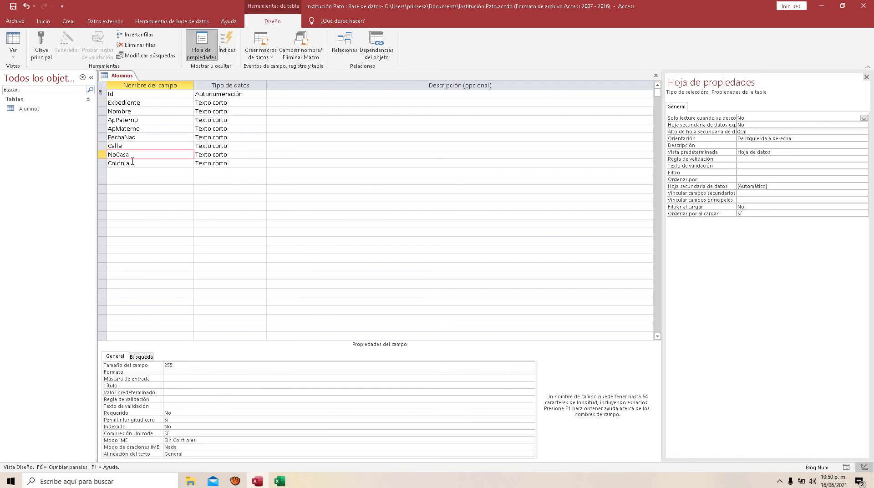
key(BackSpace)
key(BackSpace)
key(BackSpace)
click(137, 163)
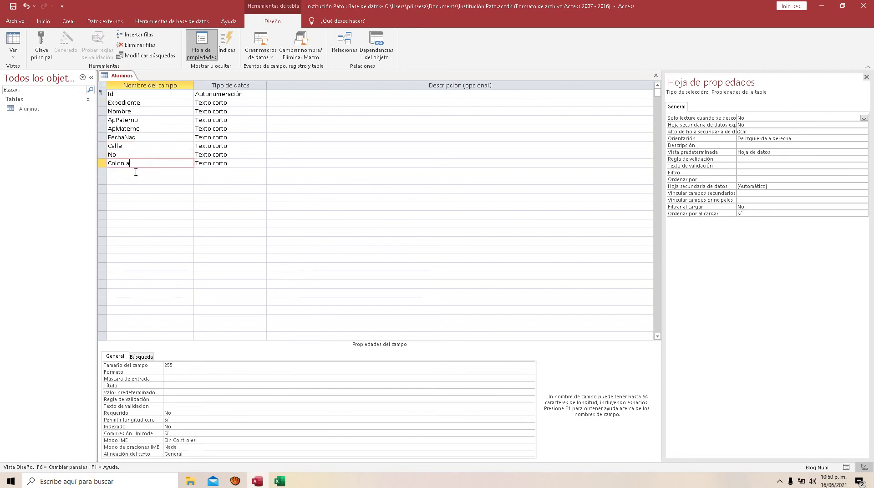
Step: Add the fields CP and Sexo below Colonia, with the Texto corto data type
click(135, 172)
text(P)
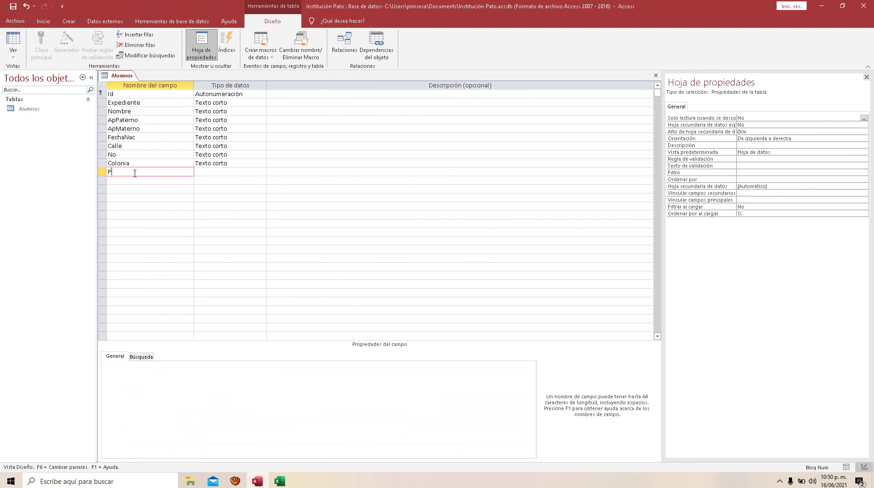
text(CP)
click(121, 181)
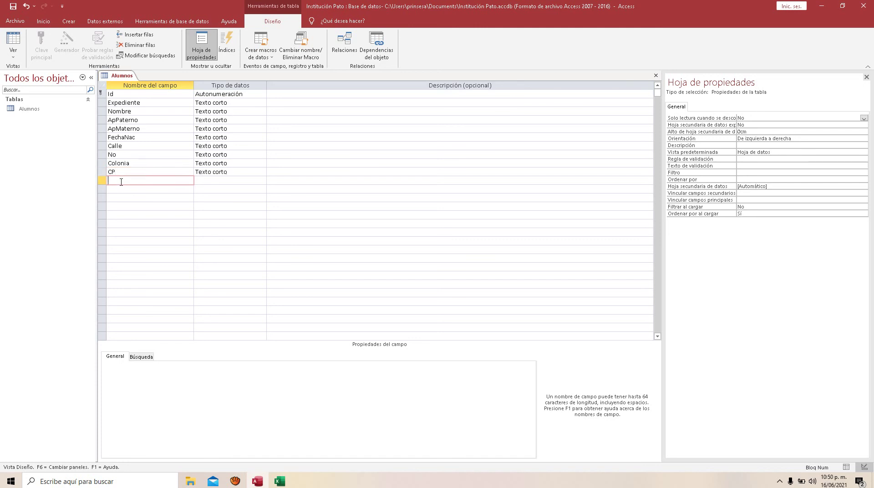
text(Sexo)
click(217, 179)
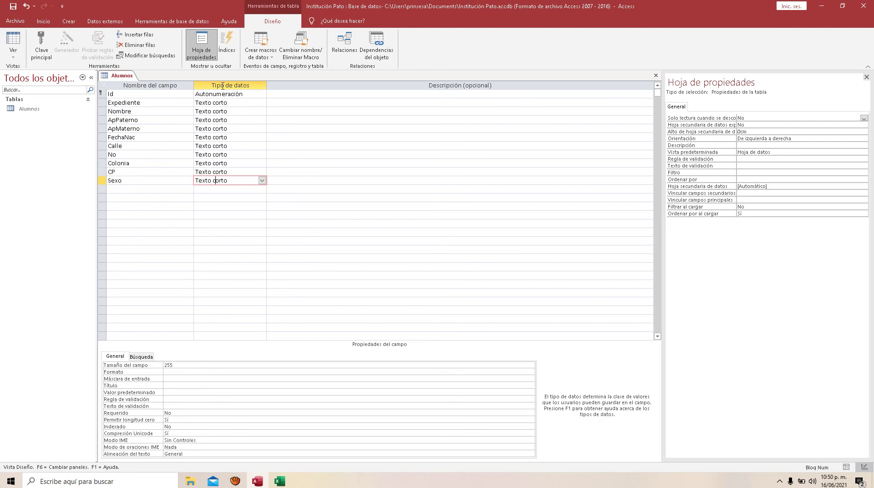
Step: Review the data types of the fields from Id to ApMaterno and open the list of available types for ApMaterno
click(238, 93)
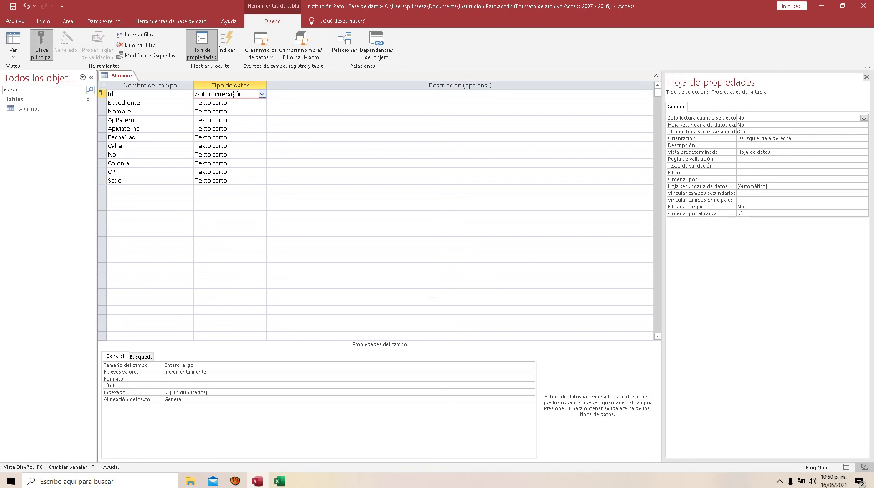
click(233, 102)
click(233, 112)
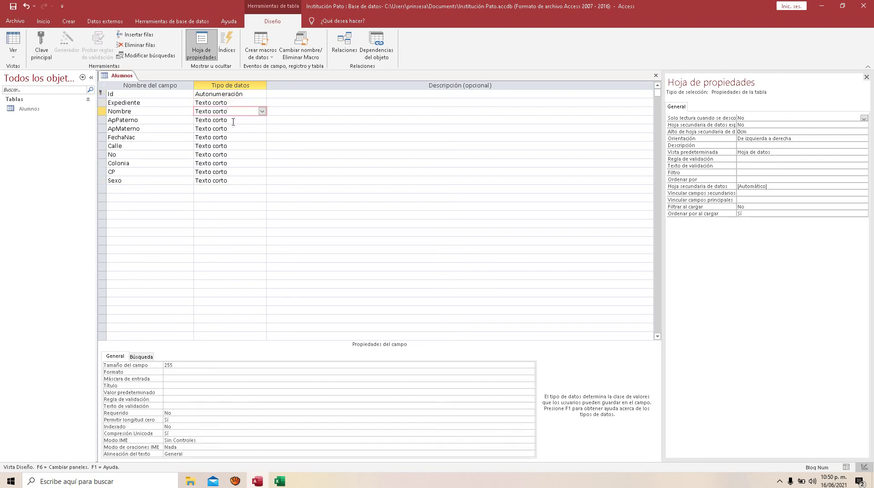
click(233, 120)
click(233, 129)
click(234, 94)
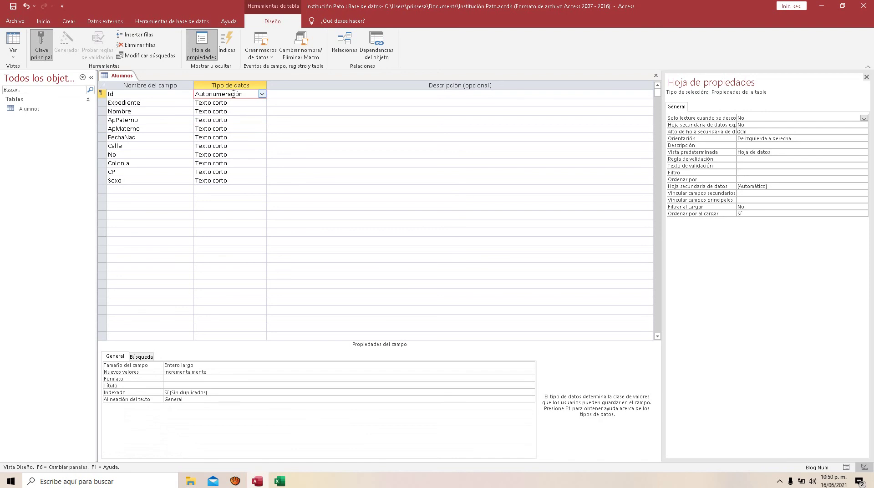
click(234, 102)
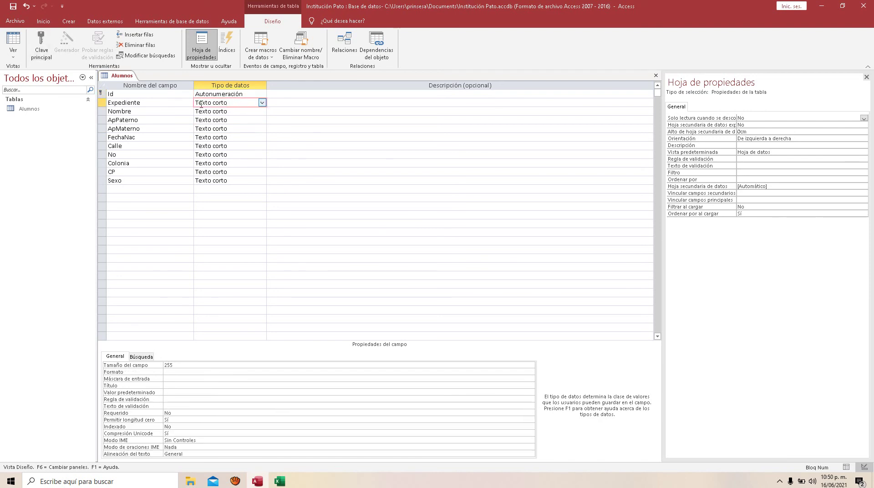
click(233, 112)
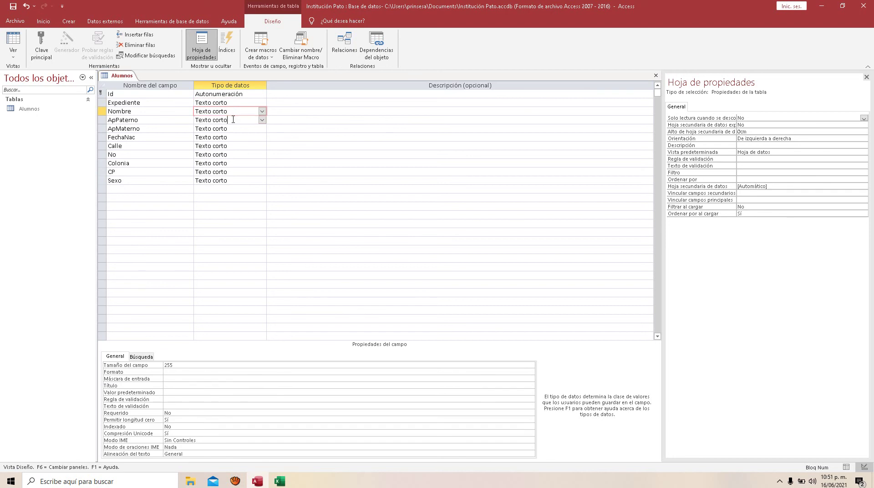
click(233, 119)
click(232, 128)
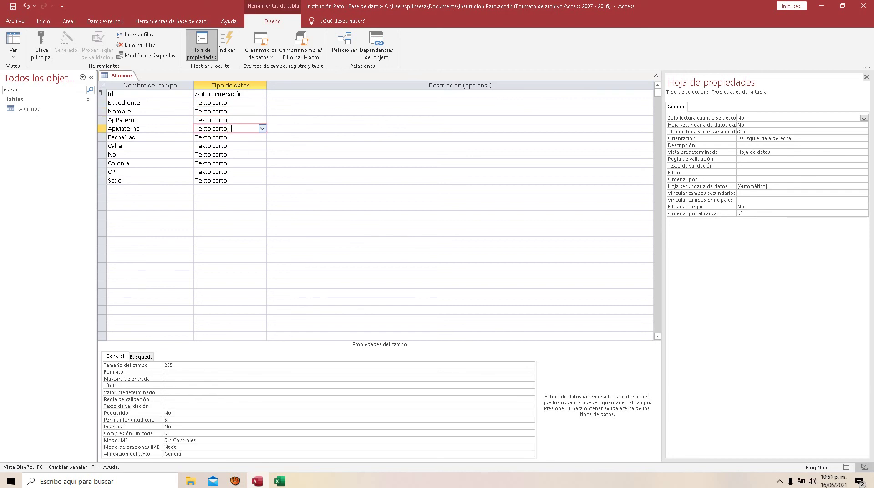
click(263, 129)
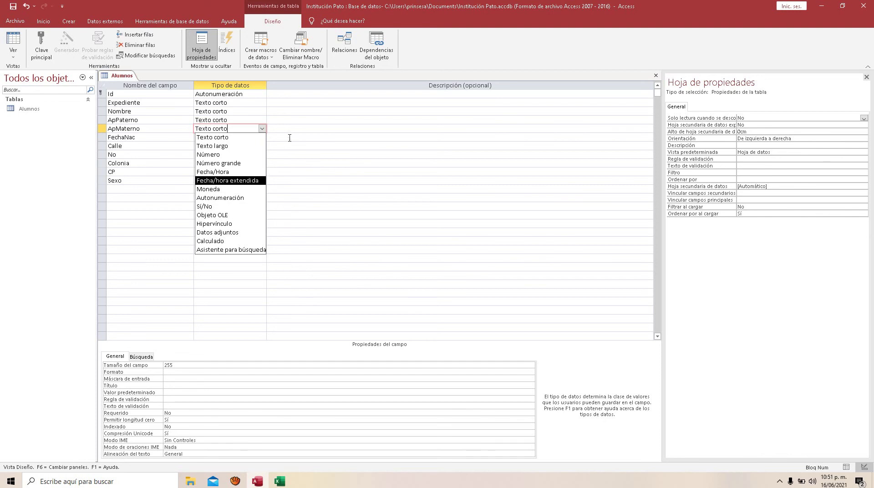
click(277, 128)
click(216, 128)
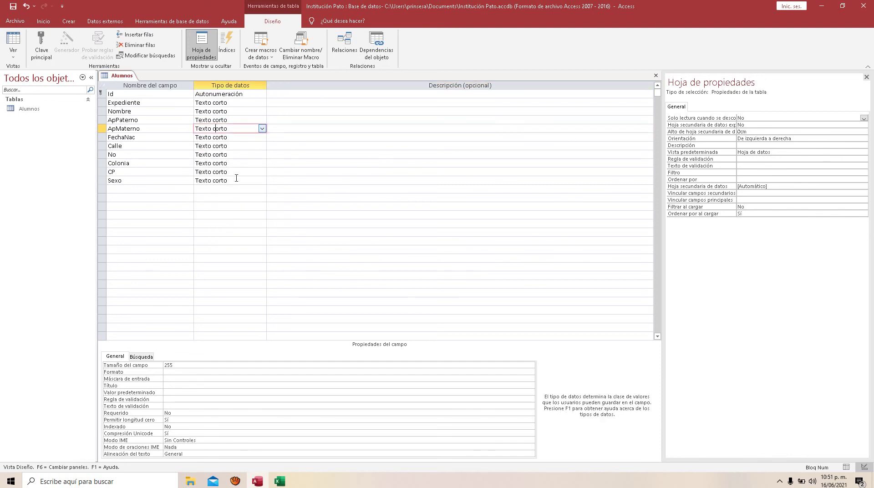
click(237, 179)
click(262, 120)
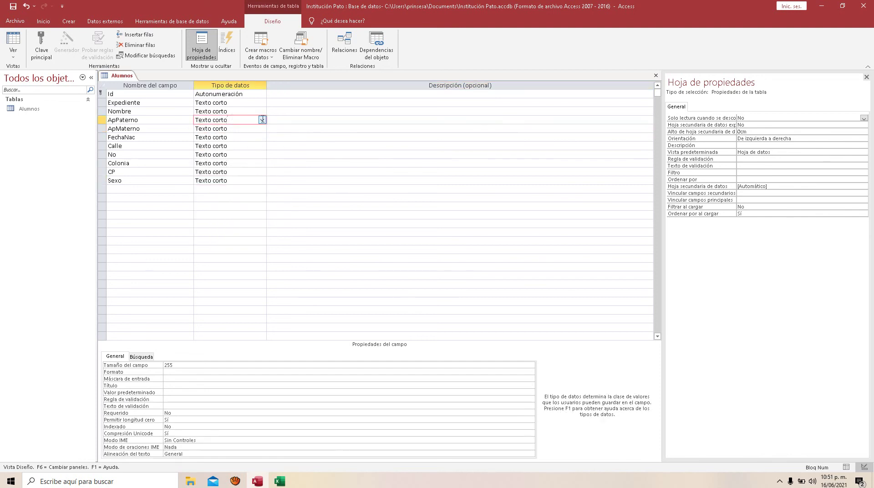
click(262, 121)
click(263, 120)
Step: Switch to the Excel workbook and delete the empty column between Nombre and Direccion
click(279, 482)
click(478, 127)
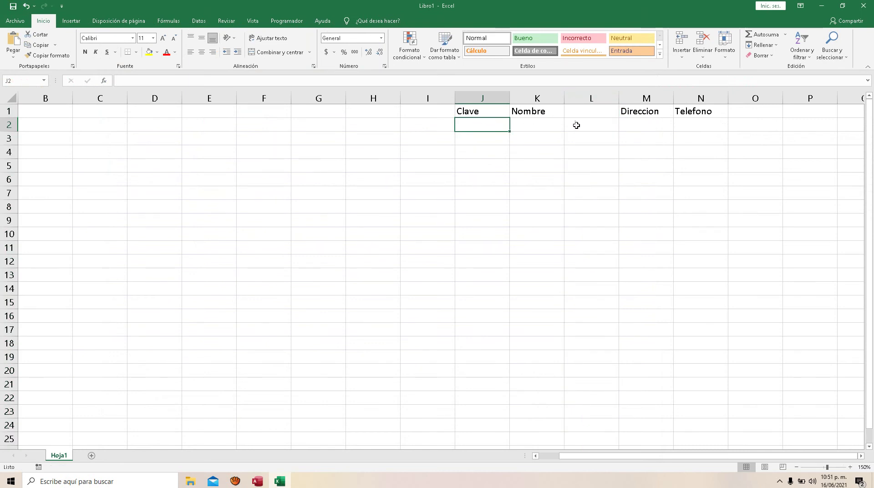
click(584, 97)
right_click(584, 98)
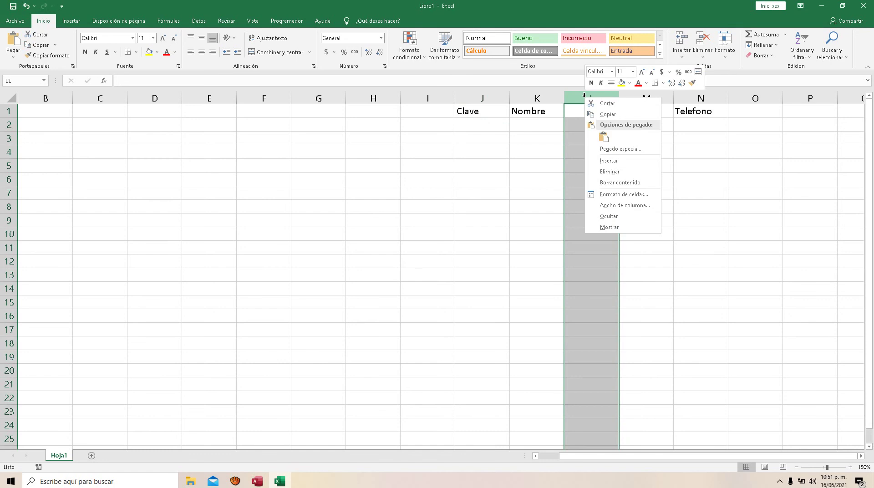
click(607, 171)
Step: Fill row 2 with a sample record: Clave 1, a person's first name, an address and a phone number
click(492, 124)
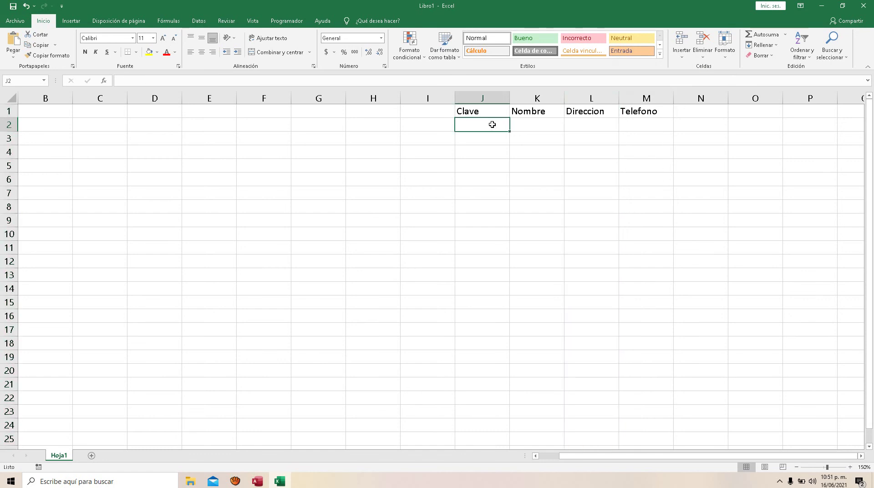
text(1)
key(Tab)
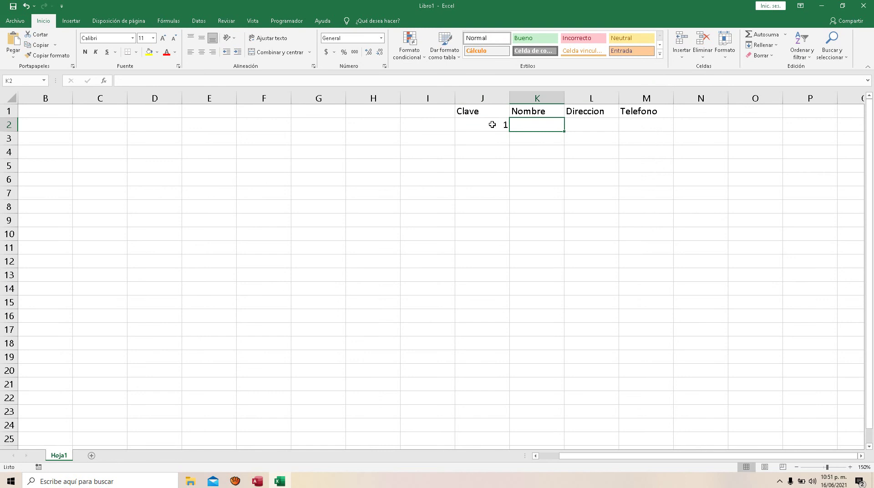
text(Pedro)
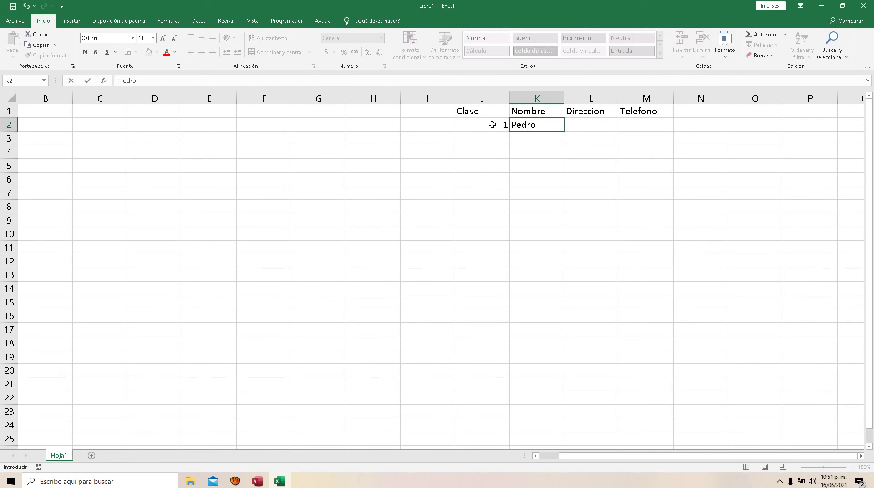
key(Tab)
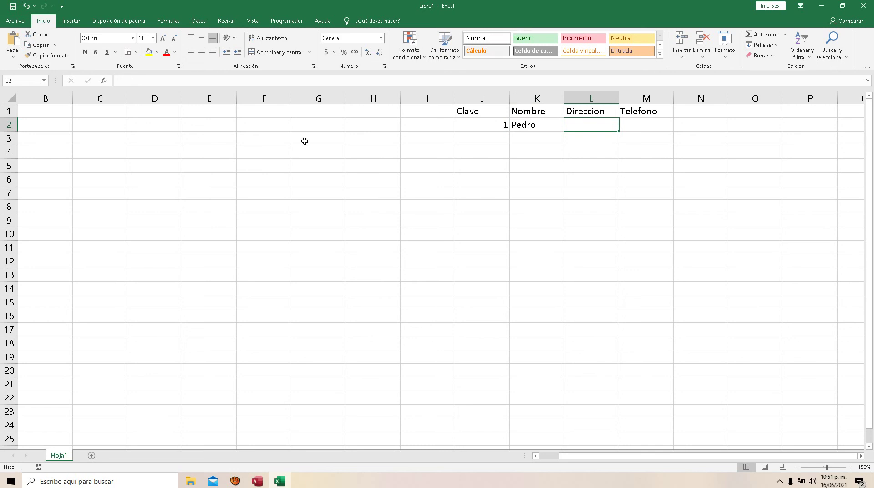
text(Centro)
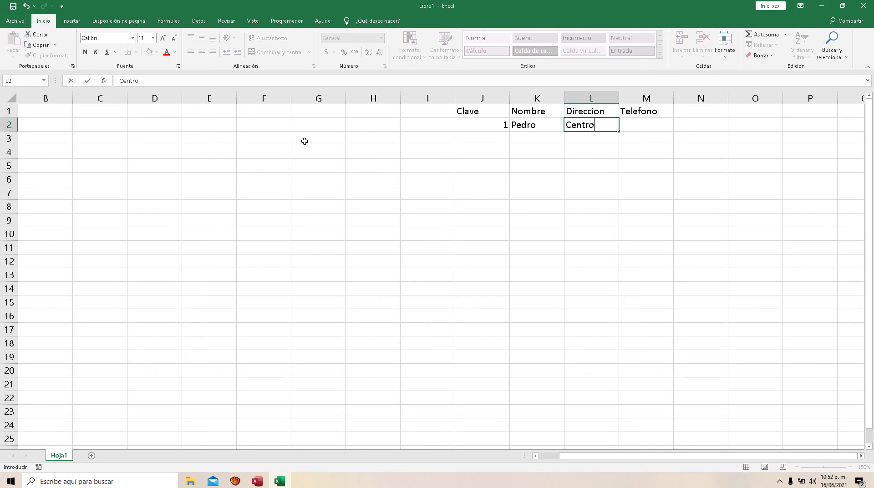
click(633, 124)
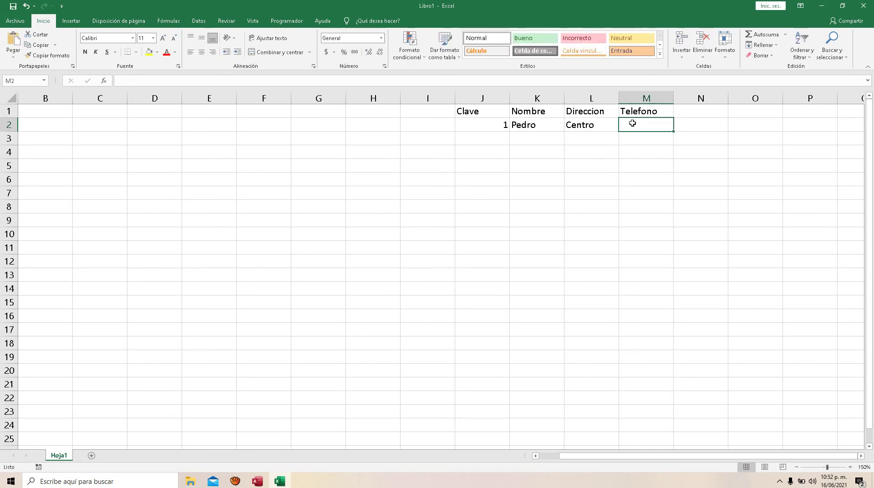
text(427)
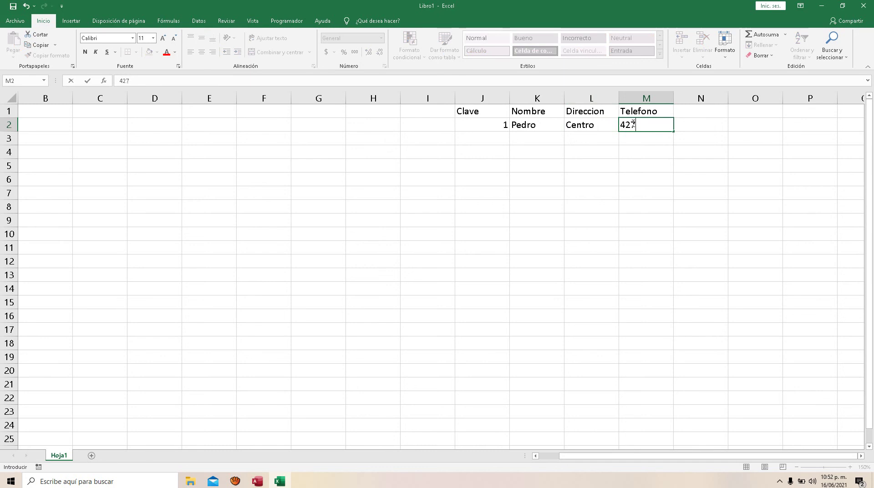
text(100000)
key(Return)
scroll(605, 105, down, 3)
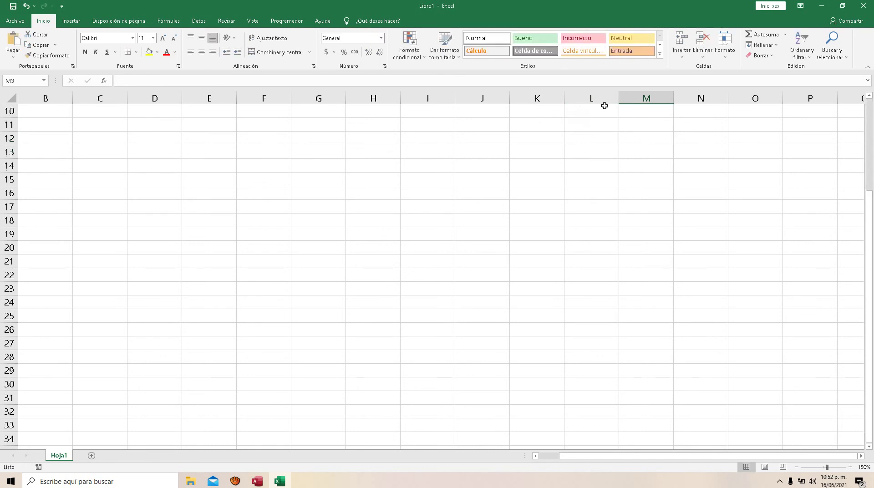
scroll(525, 175, up, 3)
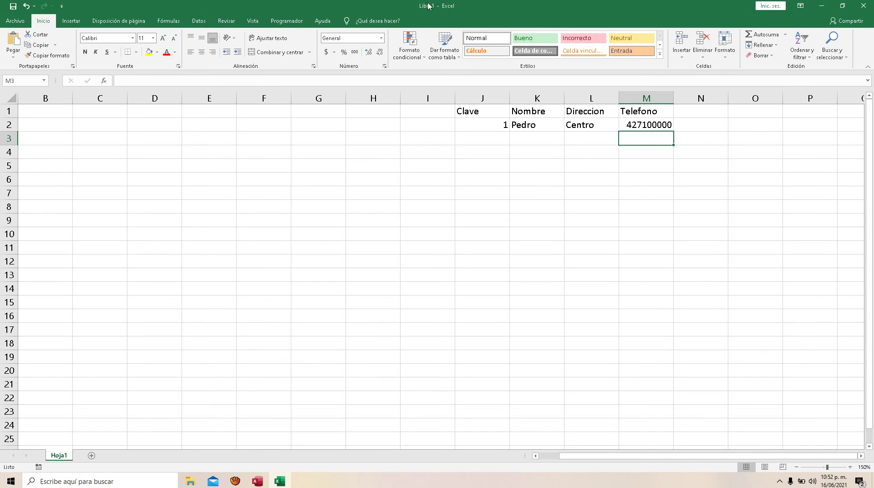
Step: Examine each header from Clave to Telefono against its value in row 2 to judge which data type suits it
click(487, 126)
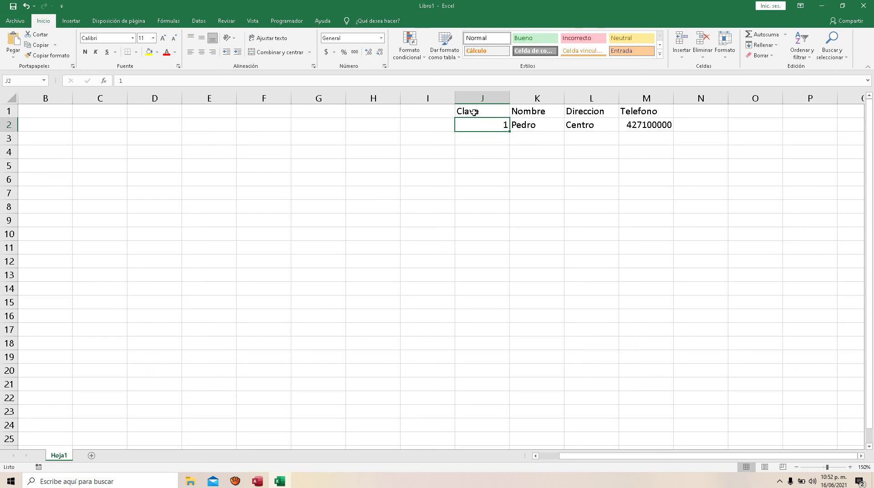
click(474, 112)
click(474, 120)
click(475, 116)
click(475, 121)
drag(516, 114, 522, 123)
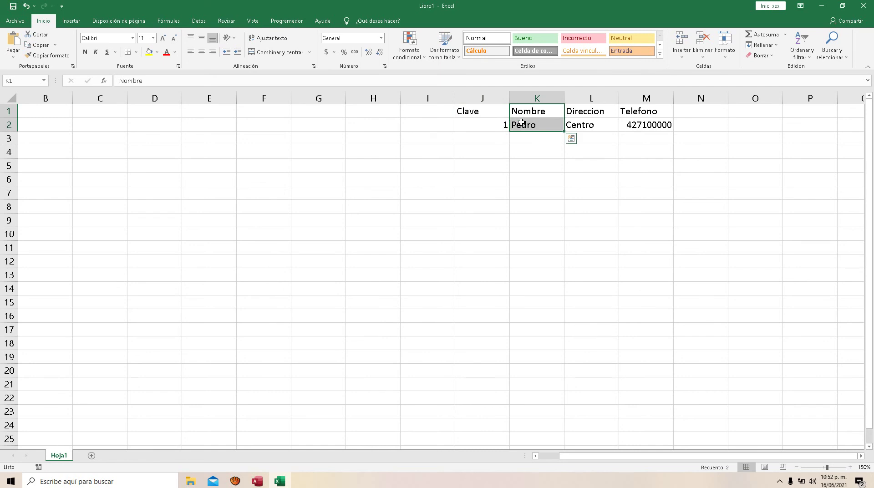
click(479, 114)
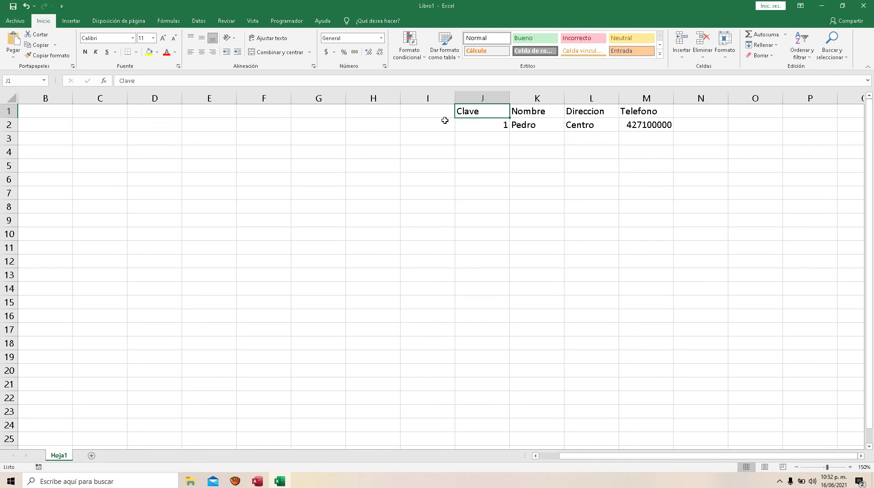
click(476, 124)
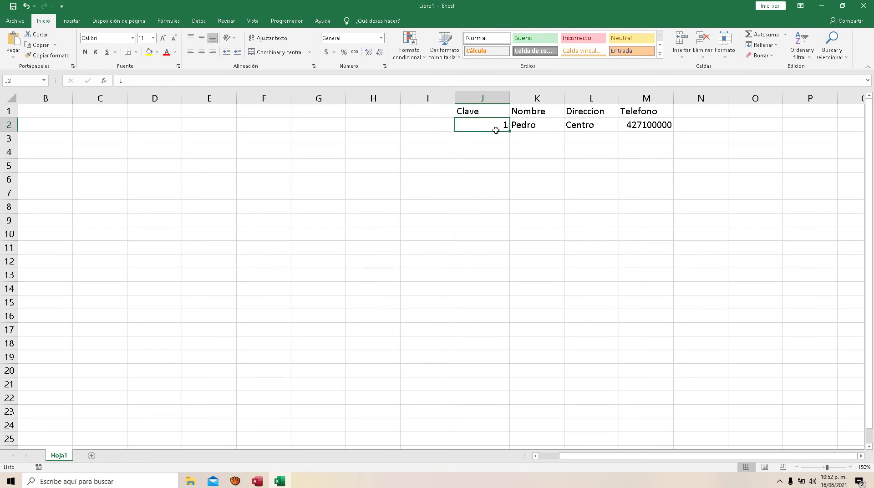
click(535, 113)
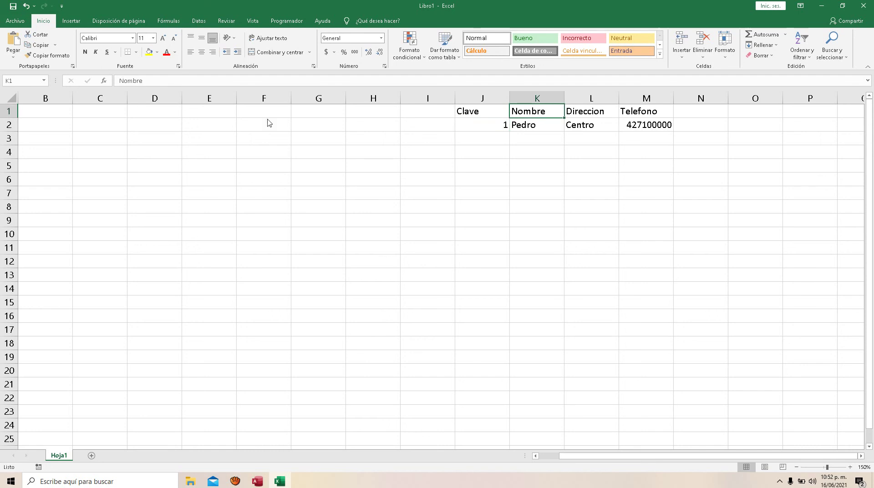
click(518, 125)
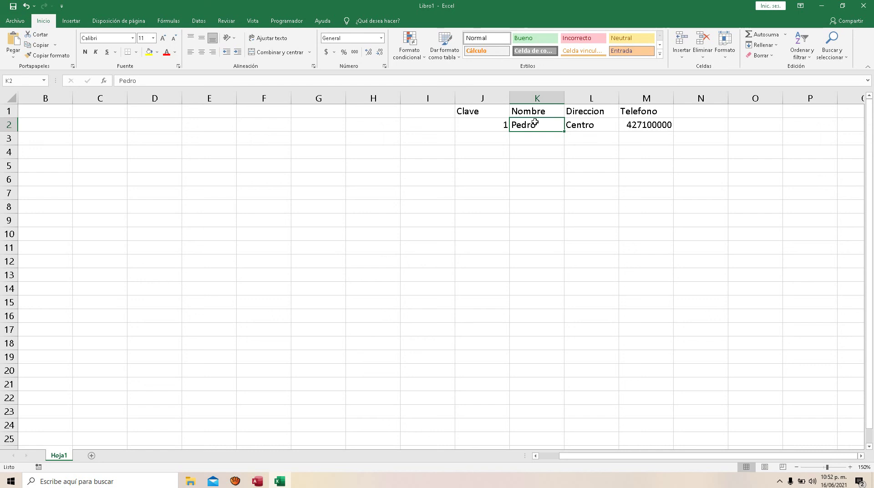
click(577, 125)
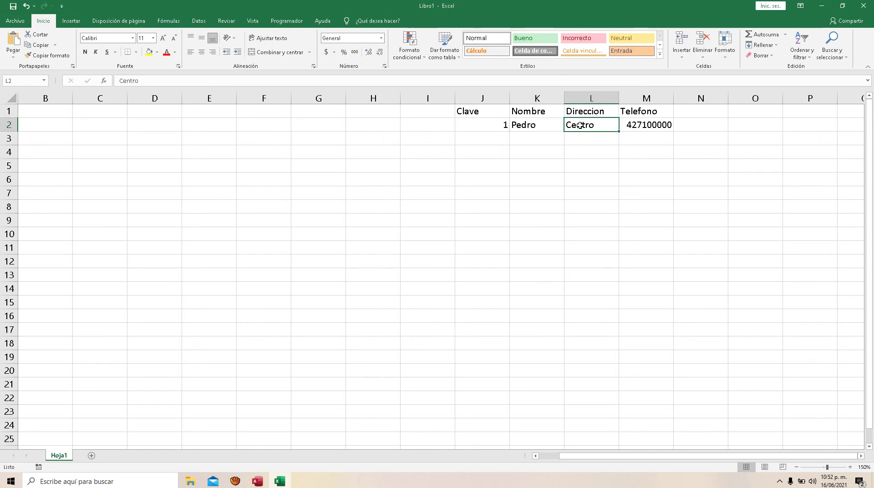
click(634, 115)
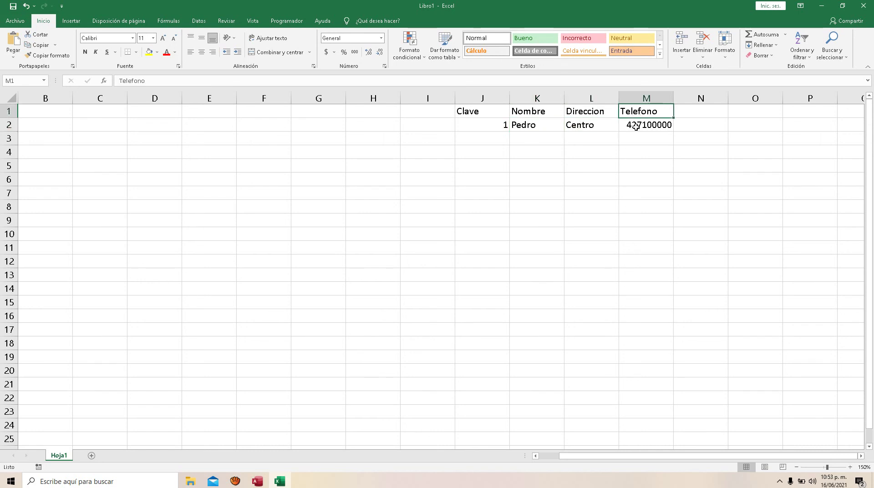
click(637, 127)
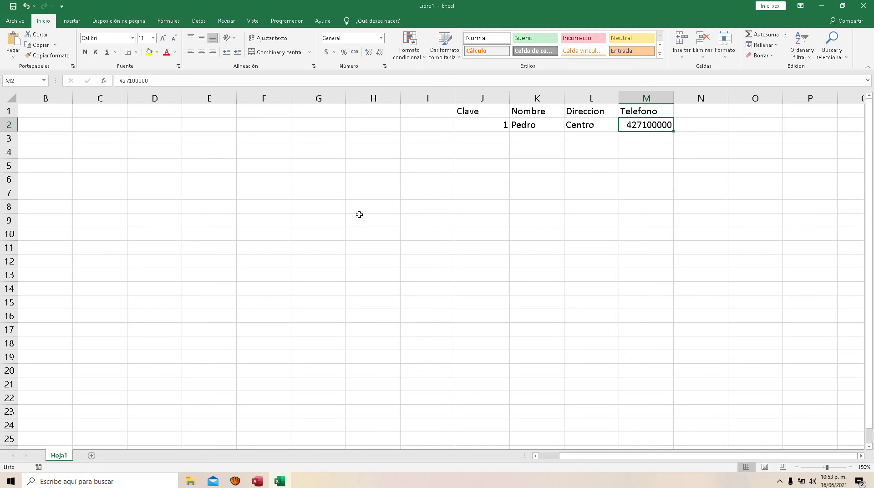
Step: Enter 12345 in cell H7 as a sample numeric value
click(362, 193)
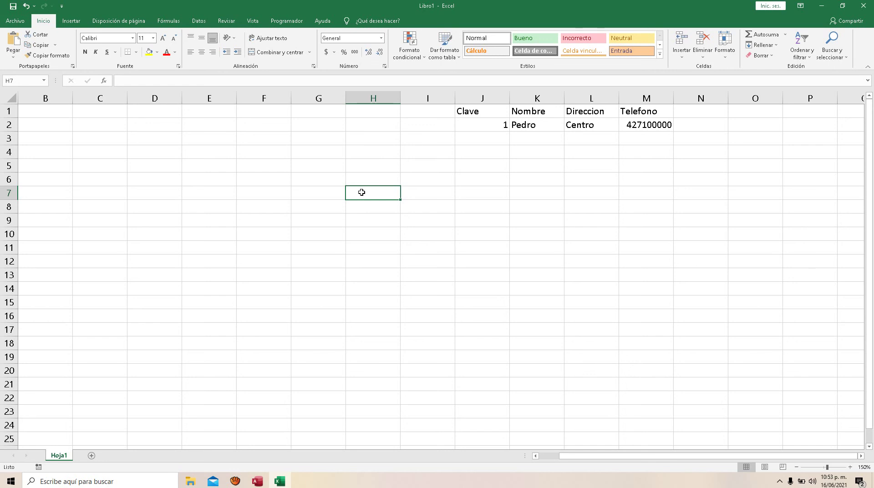
text(12345)
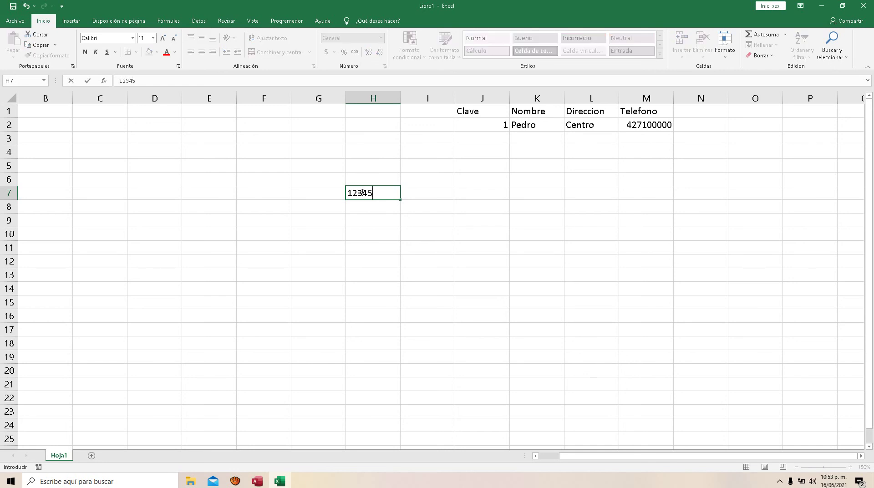
click(421, 228)
click(424, 195)
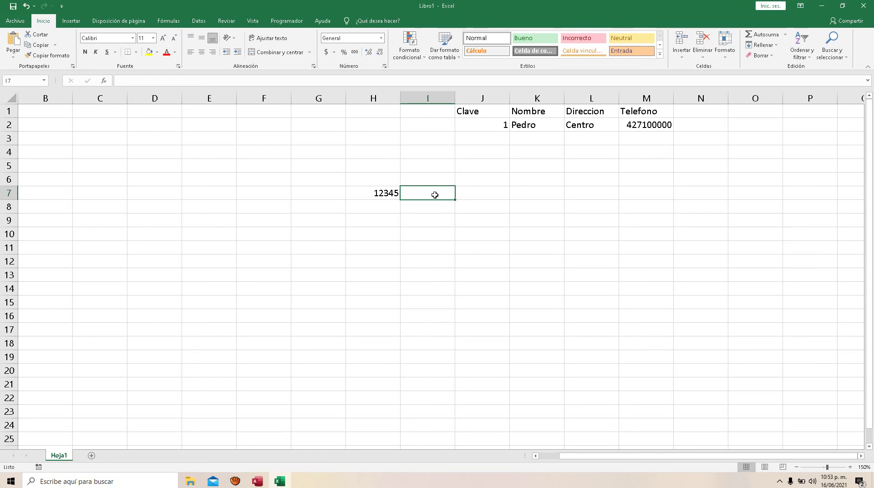
click(379, 193)
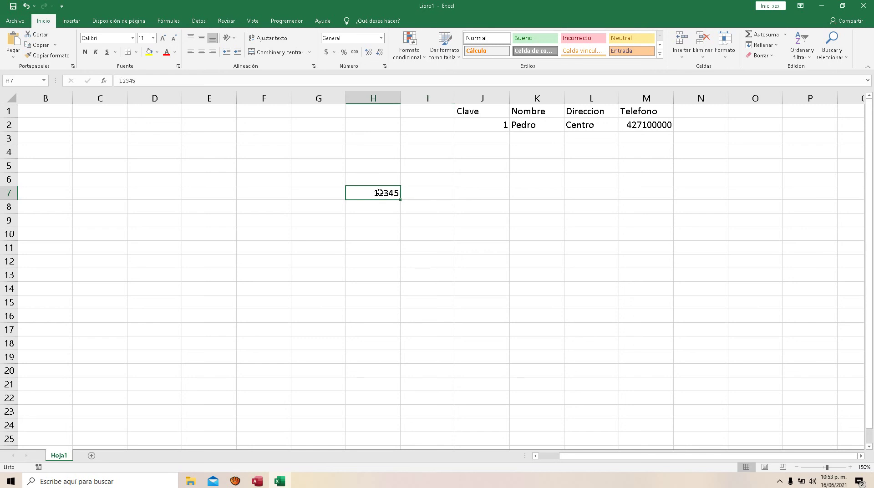
Step: Examine the Telefono value in M2 and the empty cell below it to consider its data type
click(646, 127)
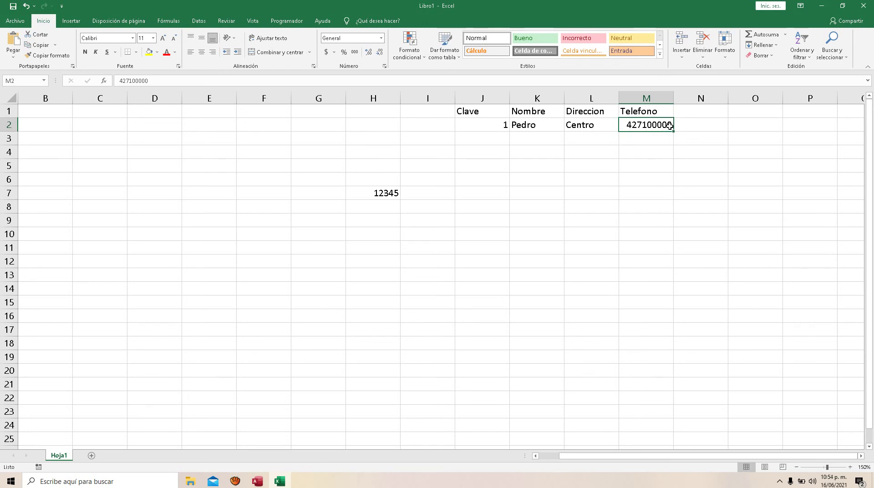
click(657, 138)
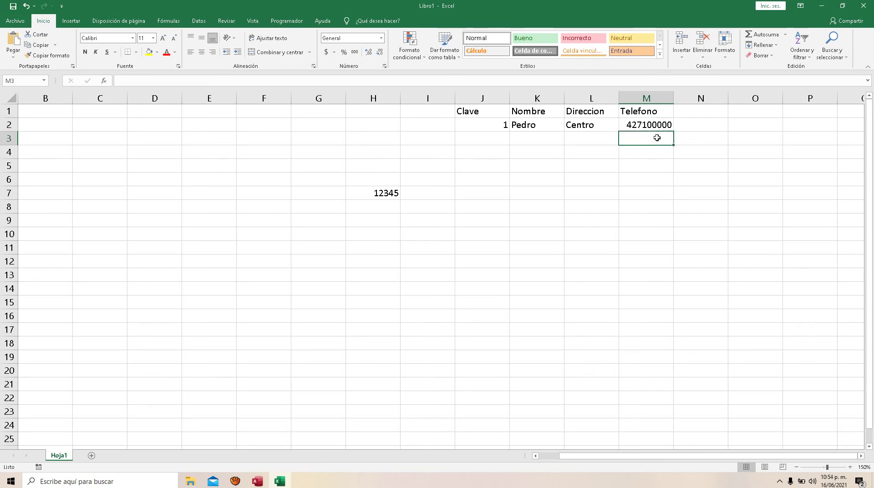
click(652, 125)
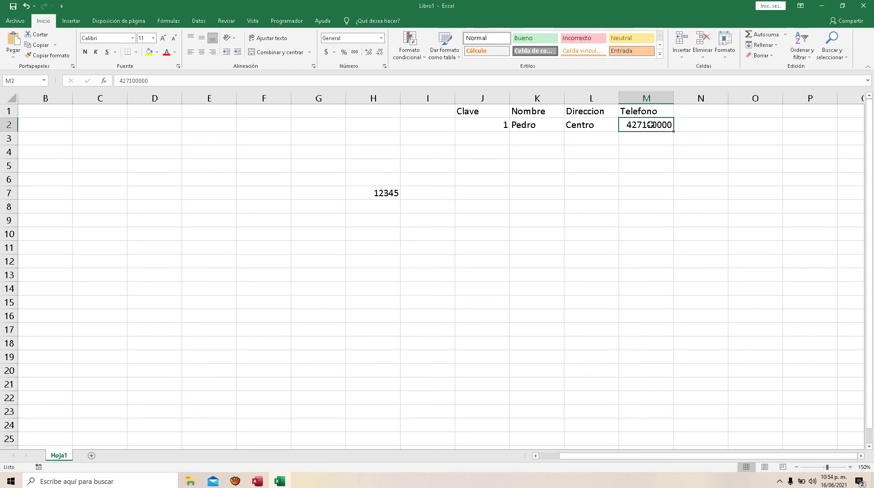
click(651, 136)
click(646, 125)
click(648, 136)
click(647, 125)
click(647, 134)
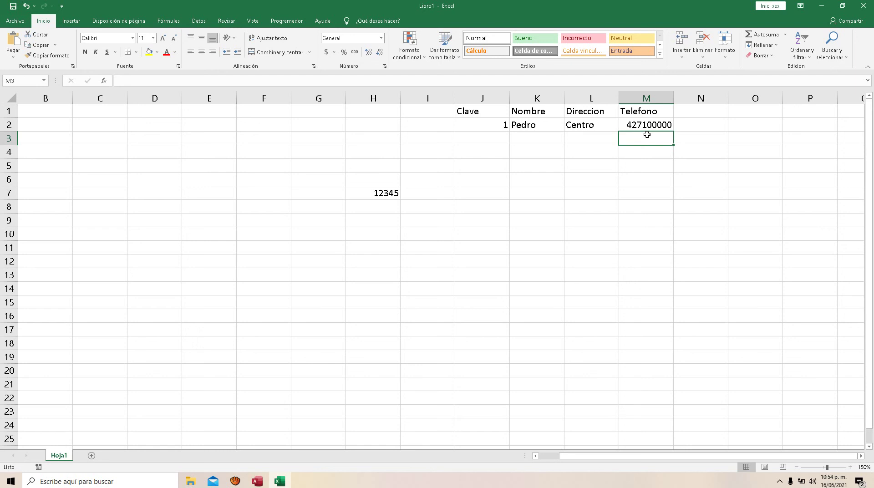
click(646, 125)
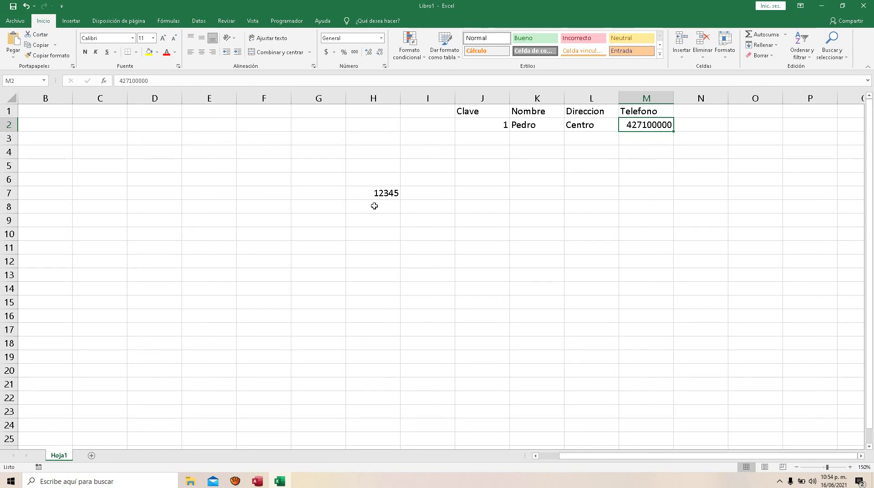
Step: Replace the content of cell H7 with the label cp and select the cell below it
click(382, 194)
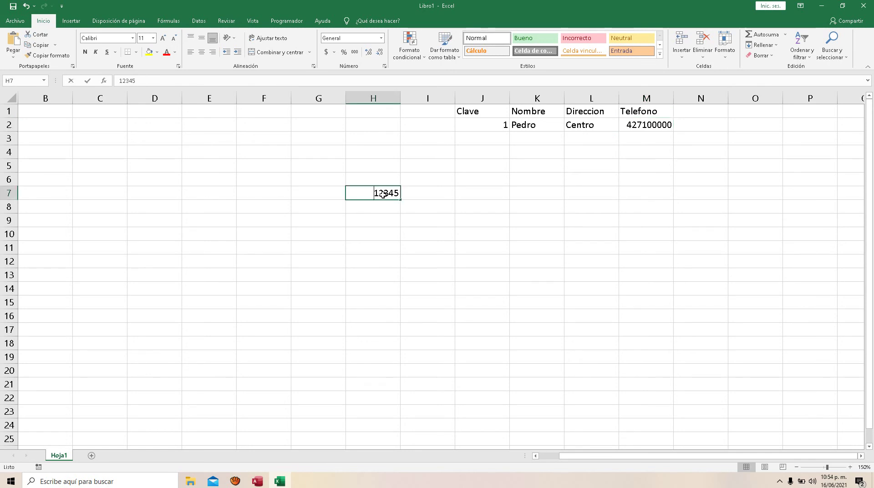
key(BackSpace)
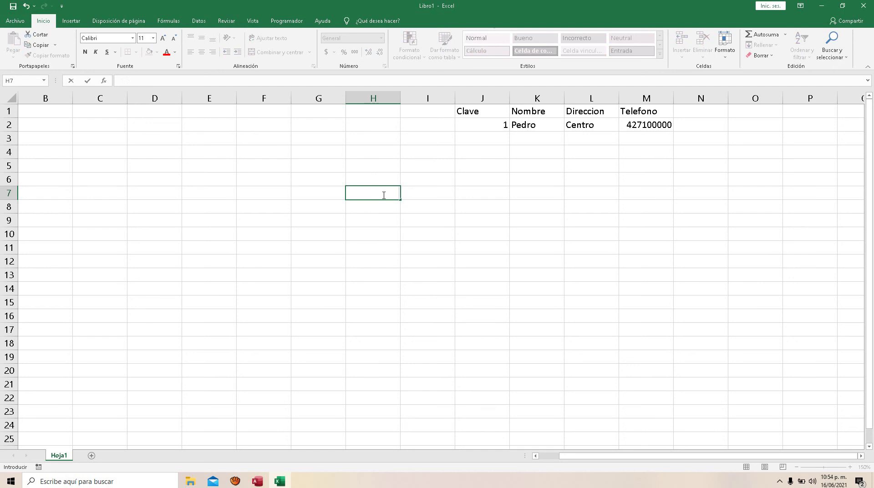
text(cp)
key(Return)
click(383, 194)
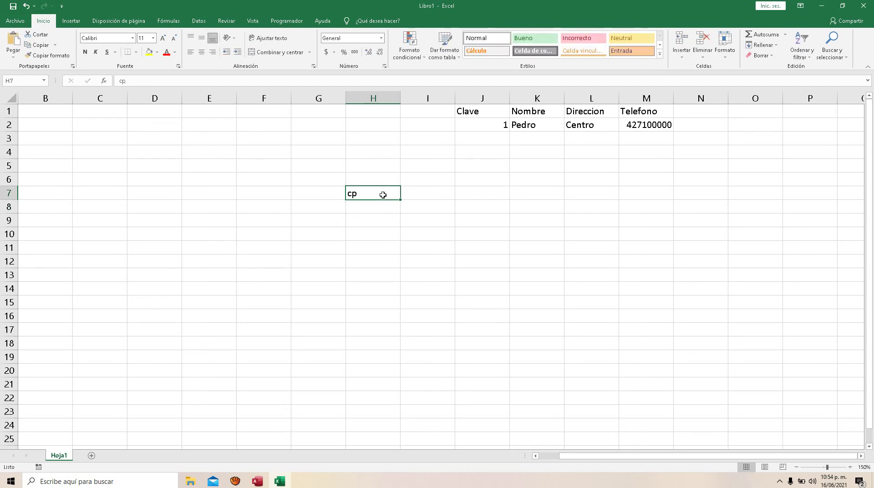
key(Right)
key(Down)
key(Left)
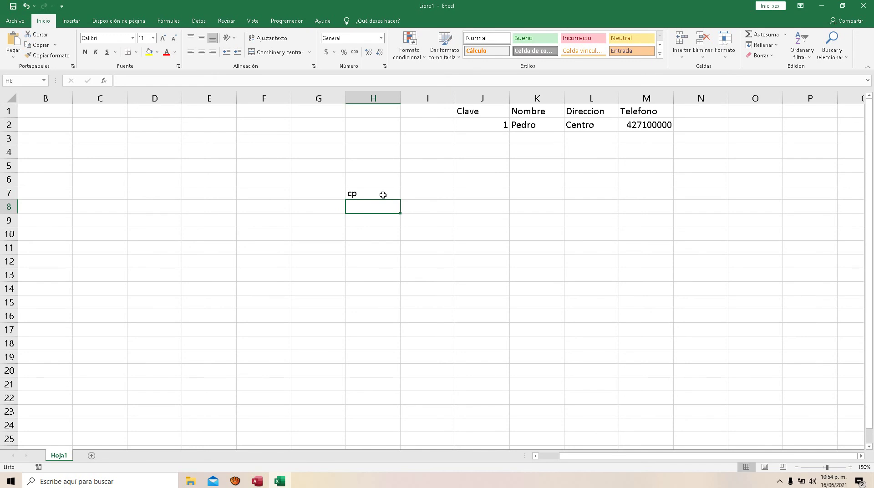
Step: Enter 67800 in cell H8 under the cp label and format the cell as Texto
text(67800)
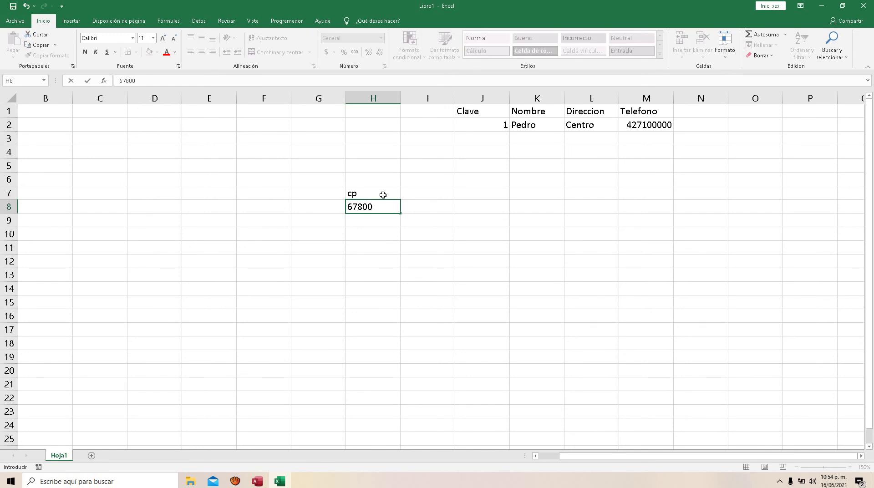
key(Return)
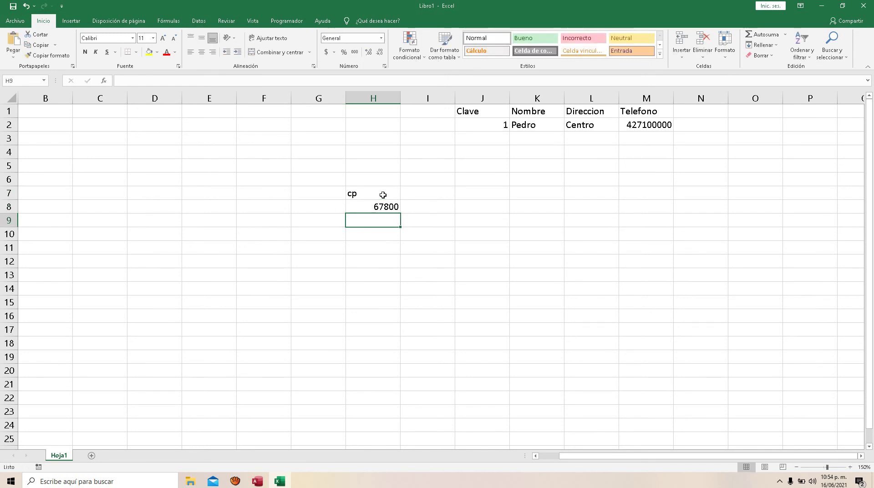
click(383, 206)
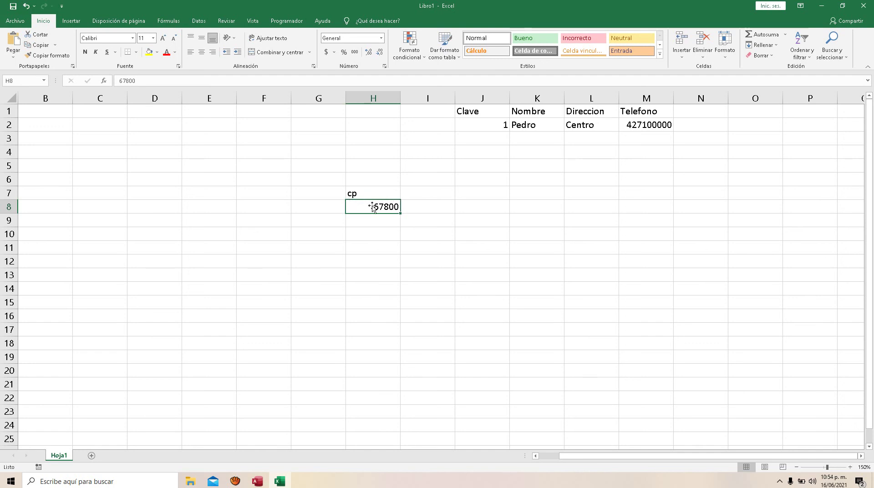
click(382, 38)
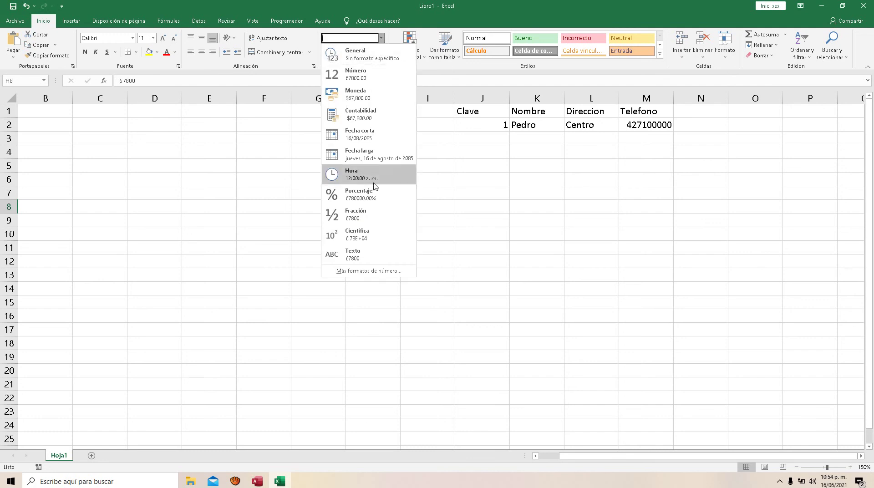
click(388, 207)
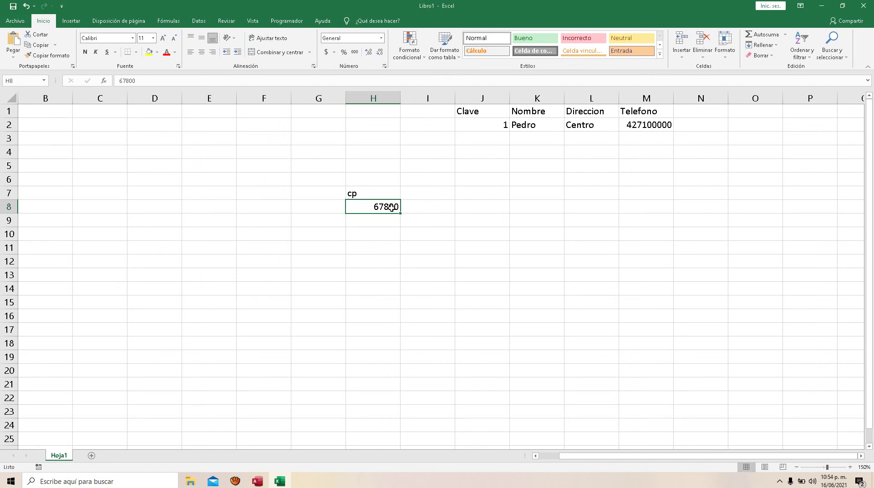
click(381, 39)
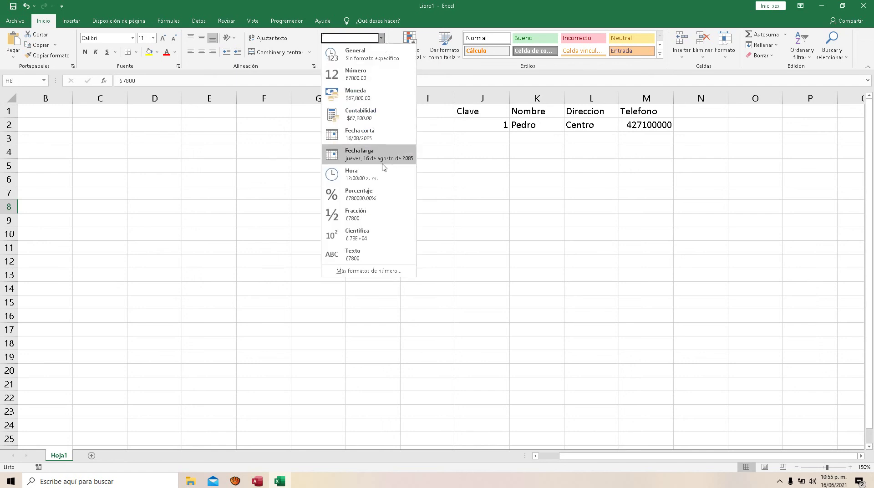
click(360, 256)
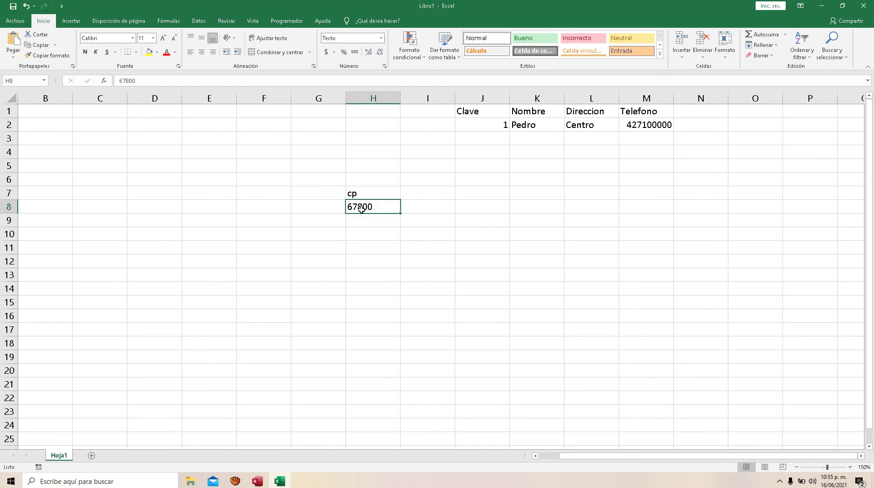
click(427, 210)
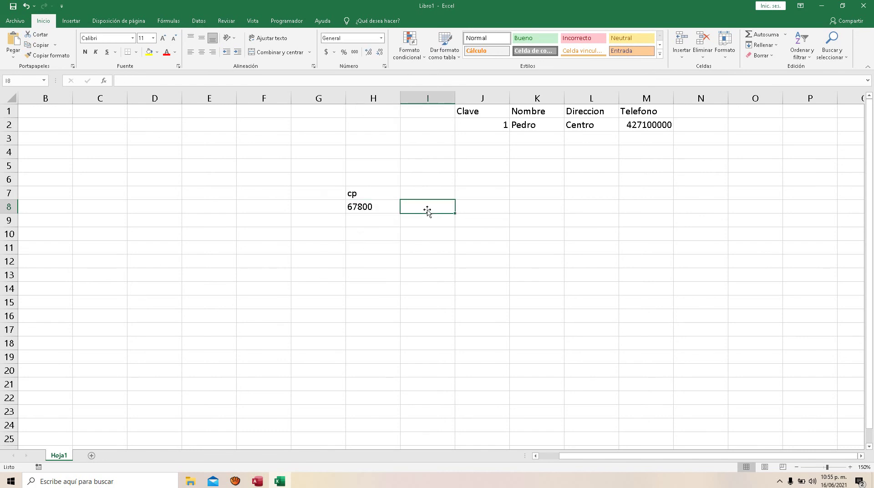
click(370, 207)
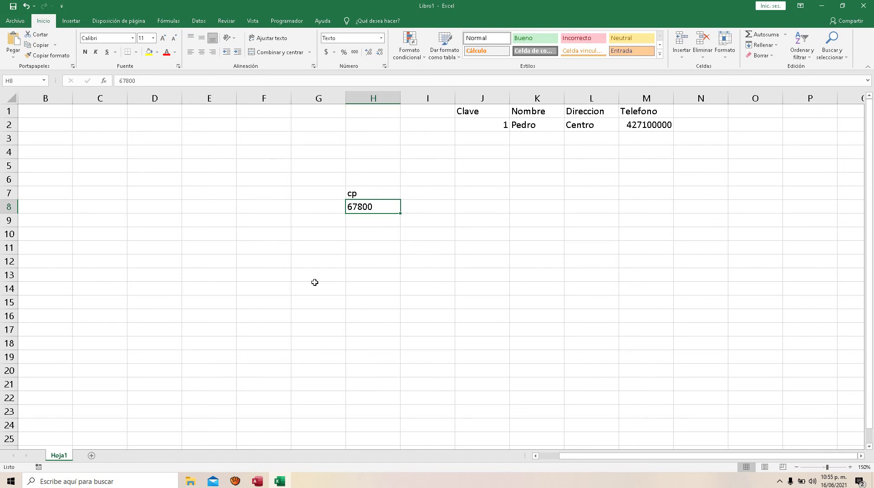
Step: Switch to Access and examine the data types of the Id and Expediente fields in the Alumnos table design
click(257, 482)
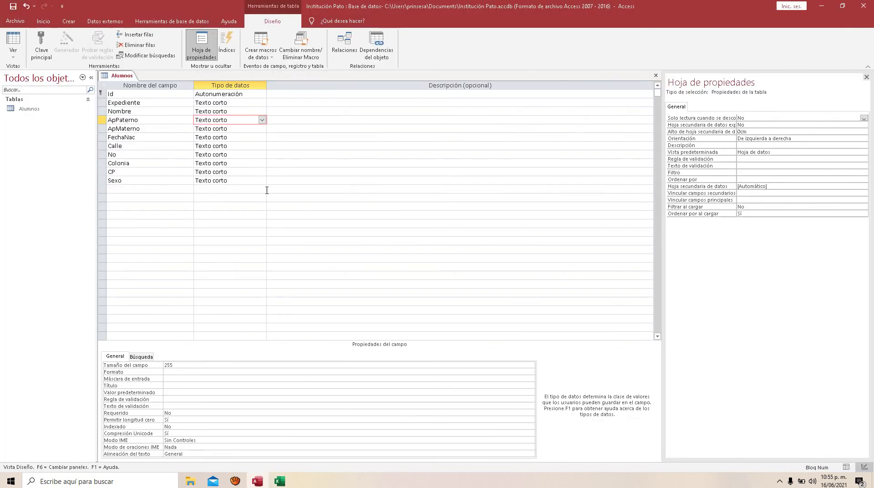
click(237, 104)
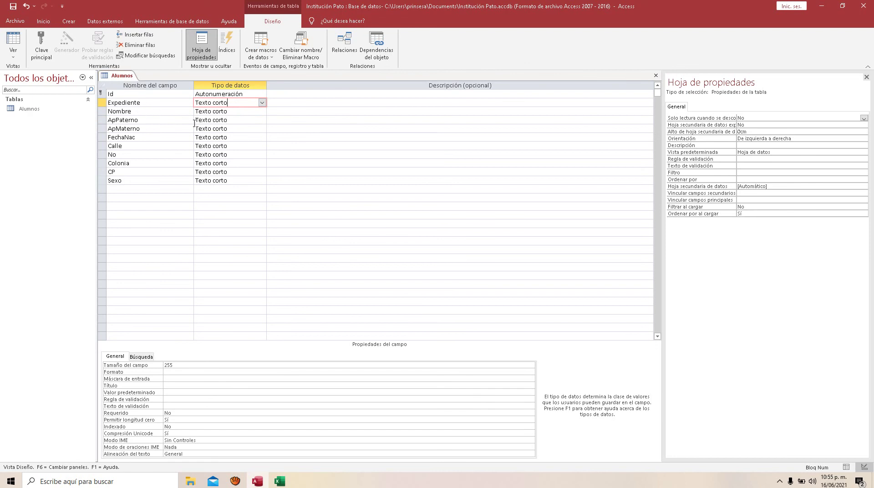
click(273, 144)
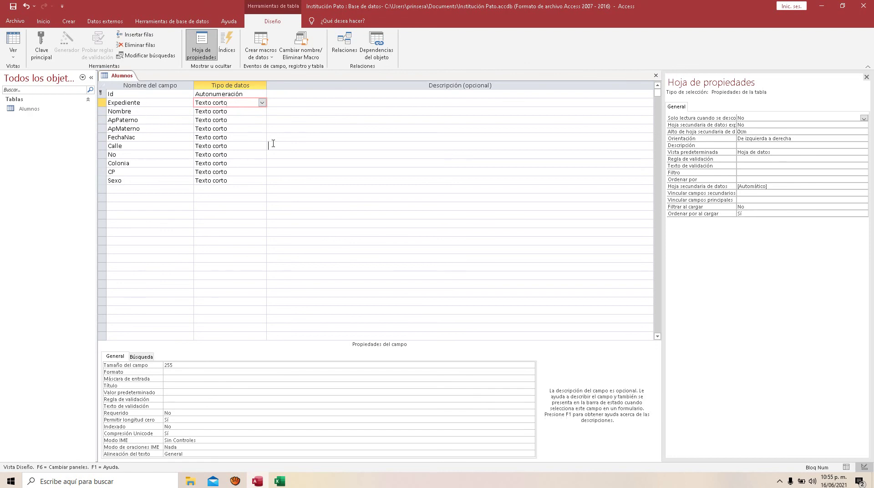
click(233, 106)
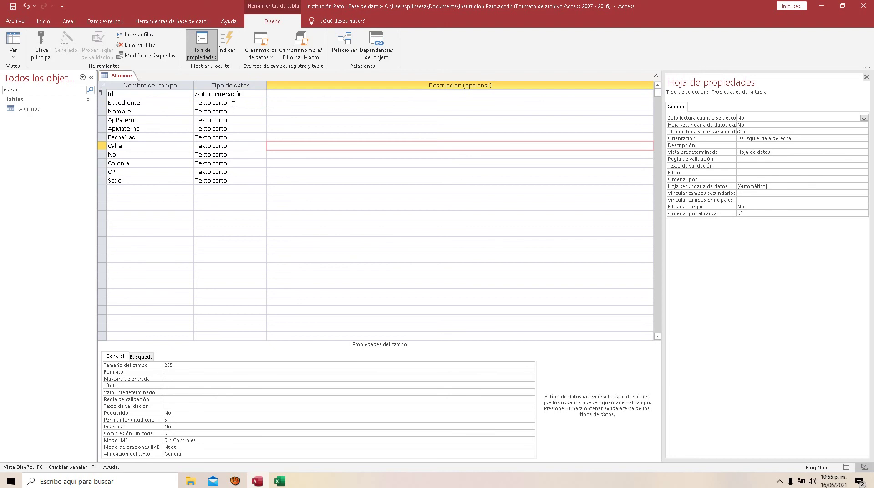
click(114, 95)
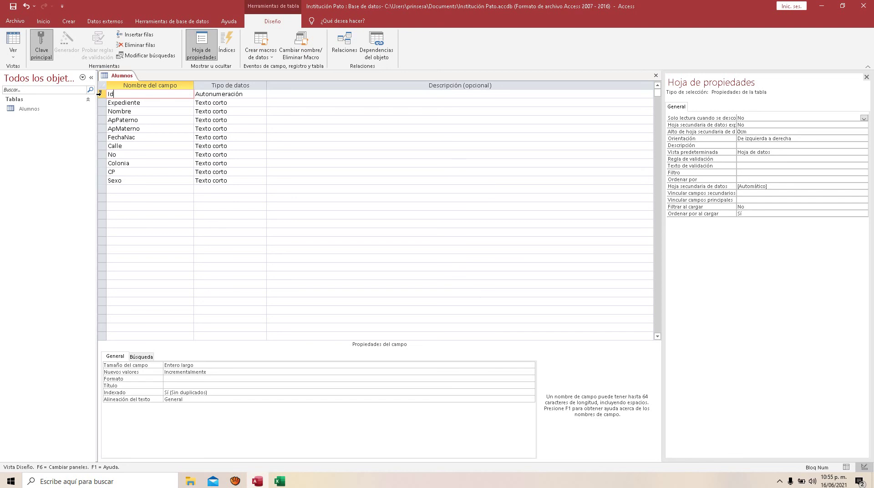
Step: Switch to Excel, centre the Clave value in J2 both ways, and review the rest of the record in K2:M2
click(280, 481)
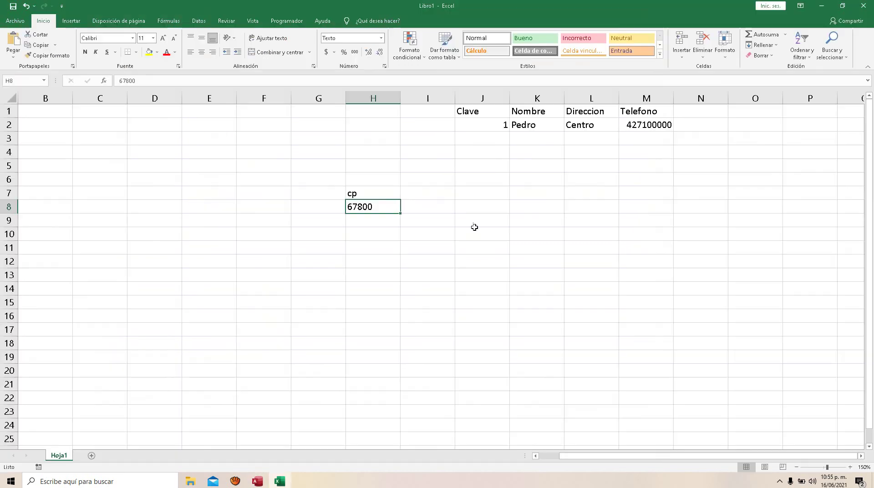
click(496, 127)
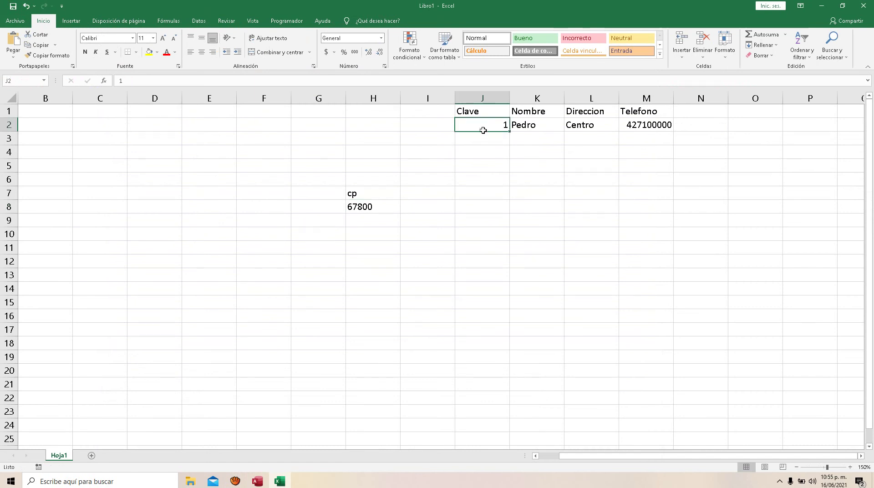
click(204, 56)
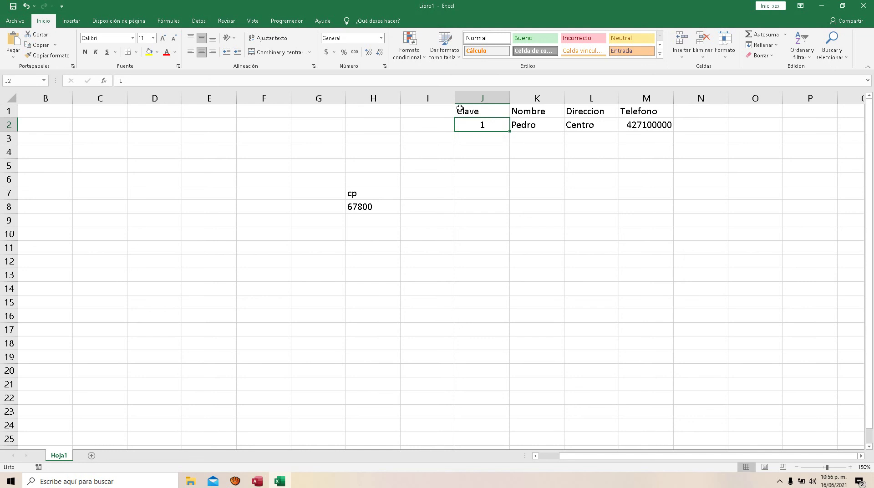
click(531, 125)
drag(531, 125, 649, 124)
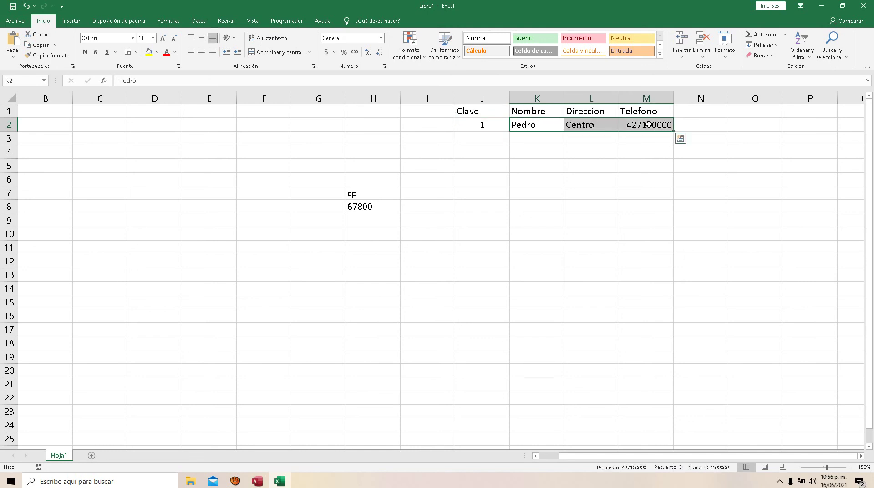
click(649, 125)
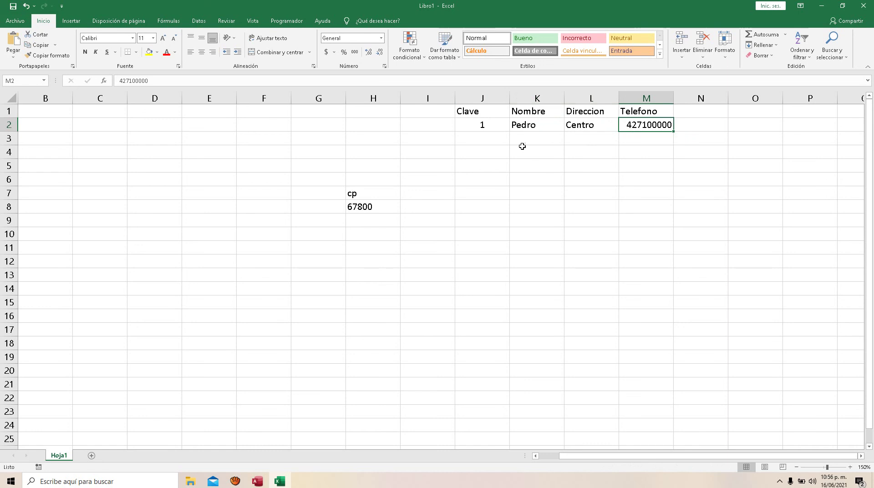
Step: Enter a duplicate Clave value of 1 in cell J3 and centre it horizontally and vertically
click(494, 140)
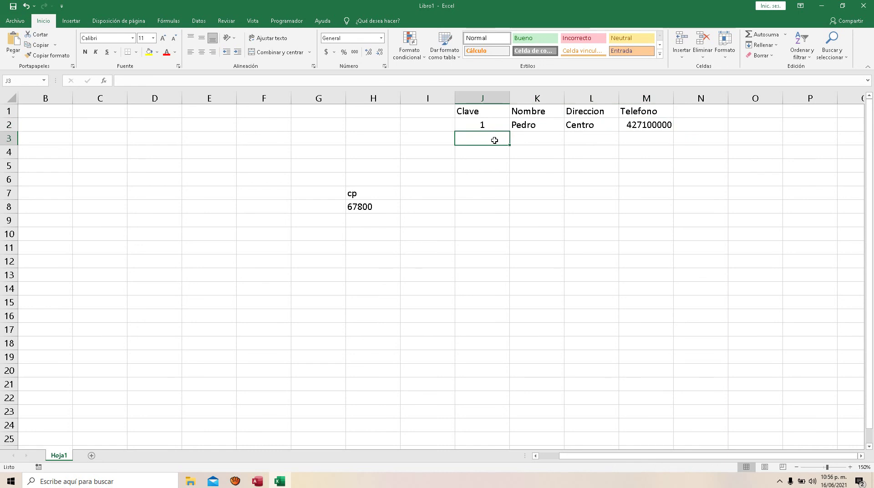
text(1)
key(Return)
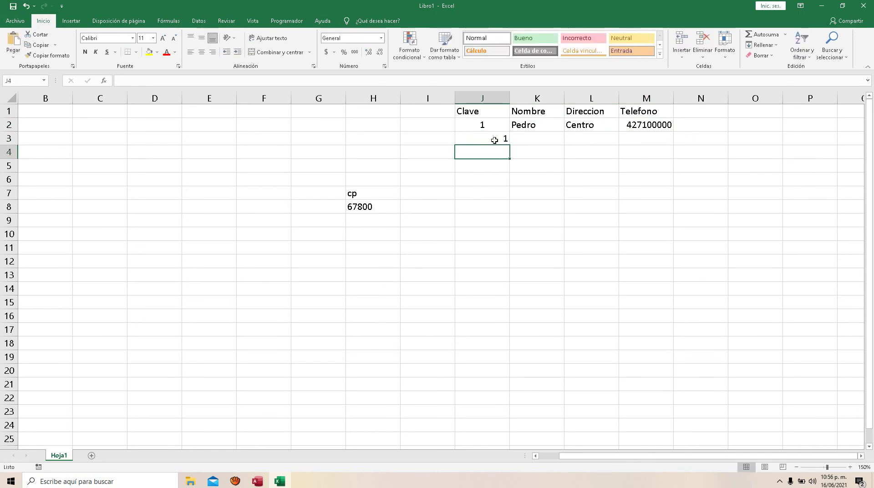
click(494, 140)
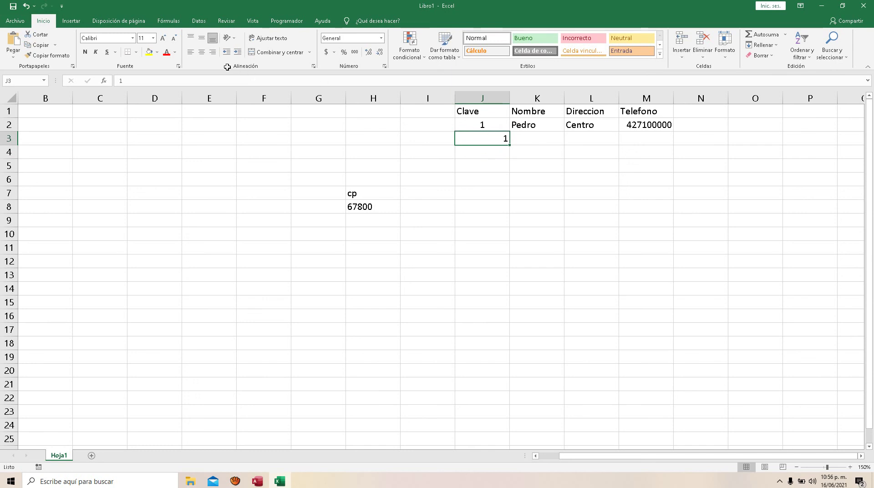
click(202, 53)
click(202, 38)
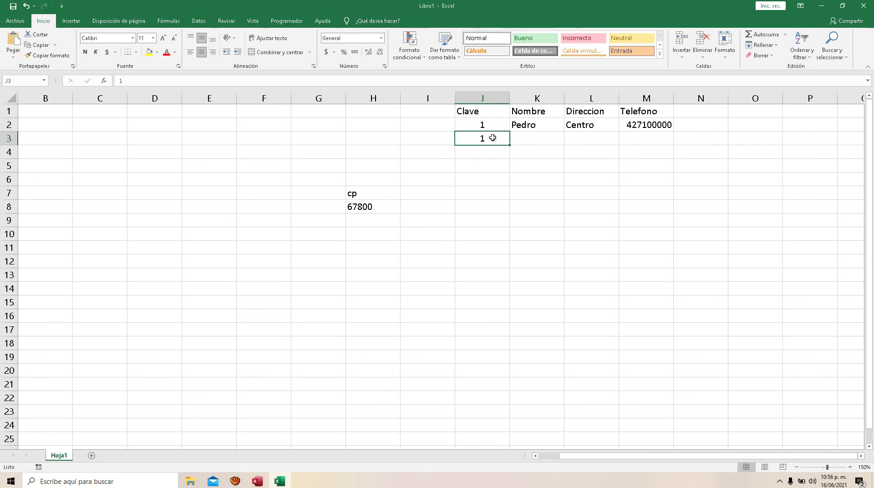
Step: Compare the record in J2:M2 with row 3 and clear the duplicate Clave value from J3
drag(481, 127, 632, 123)
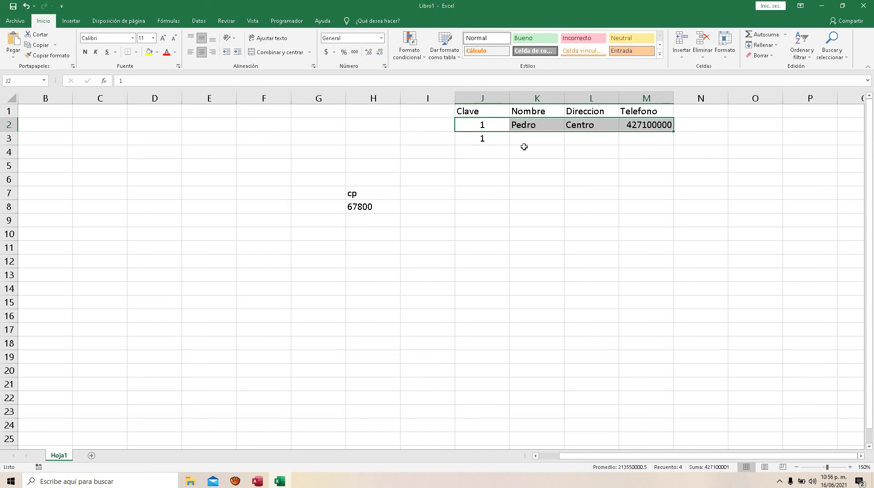
click(507, 154)
click(481, 125)
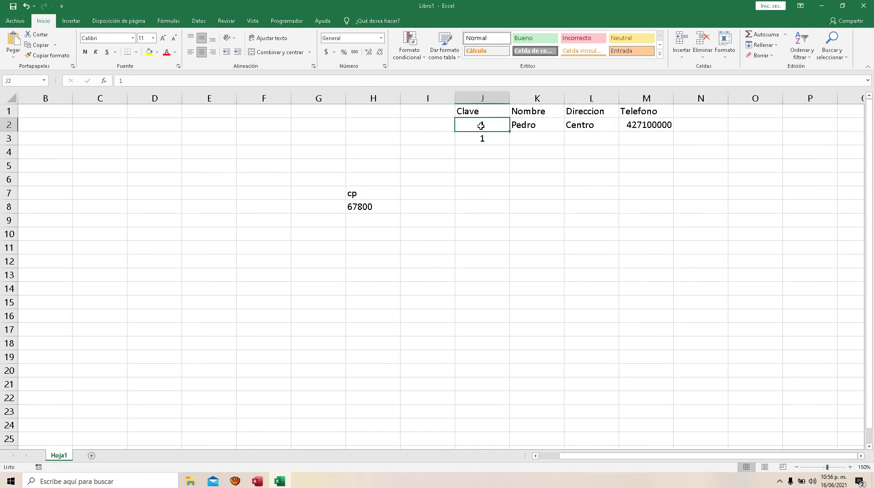
drag(482, 125, 637, 125)
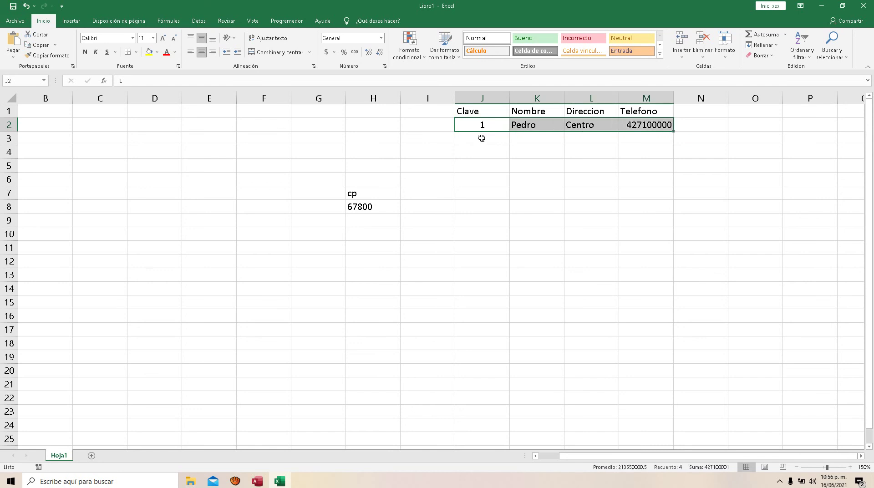
drag(482, 138, 635, 138)
click(595, 168)
click(486, 141)
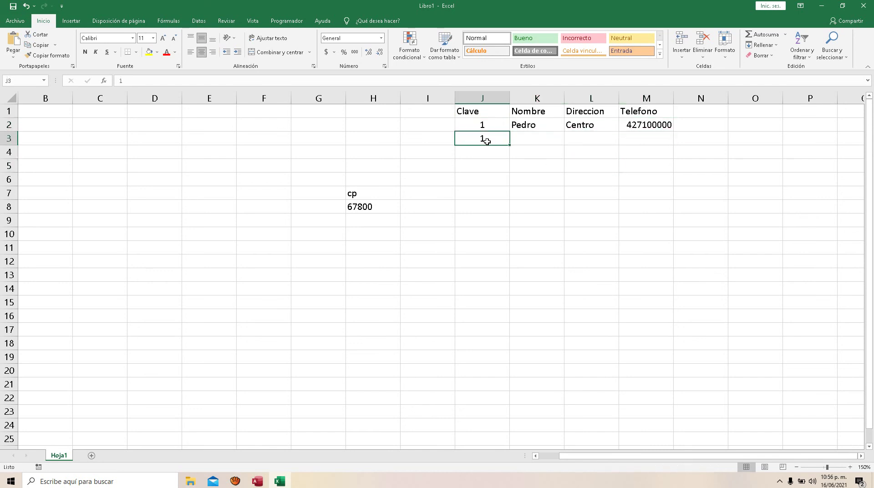
key(Delete)
Step: Enter the labels expediente in J4 and matri in J5 as alternative key fields
click(480, 155)
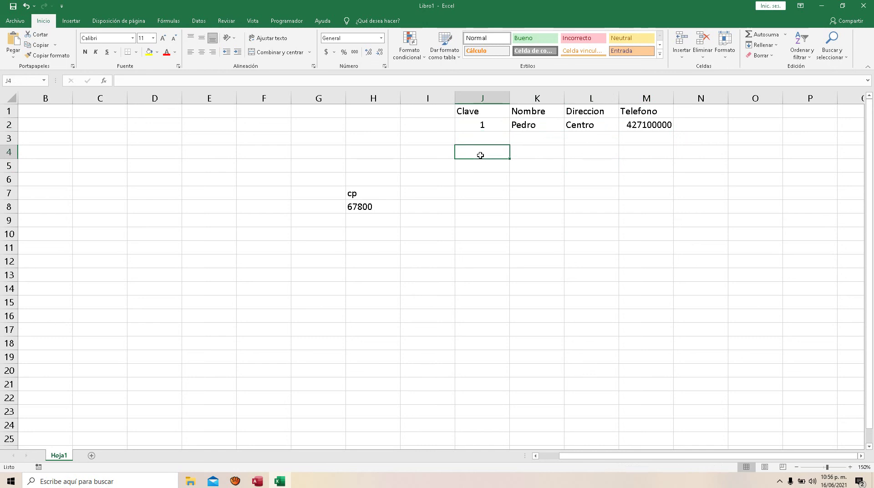
text(expe)
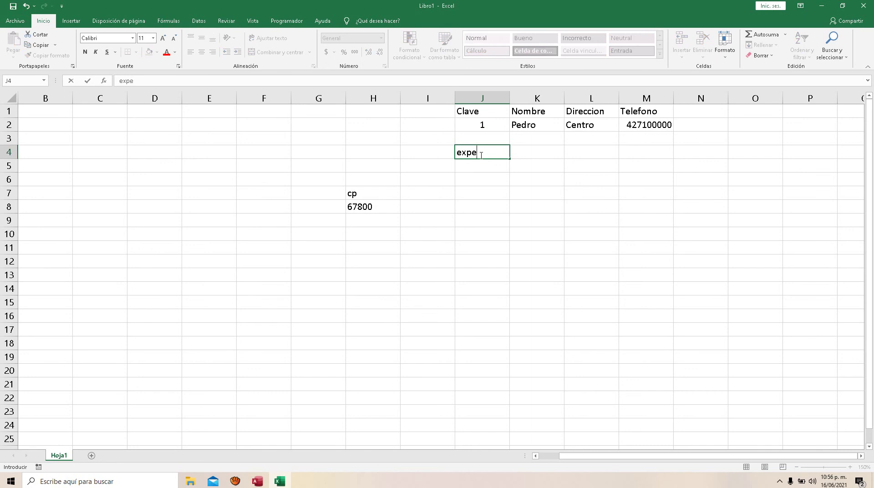
text(diente)
key(Return)
text(matri)
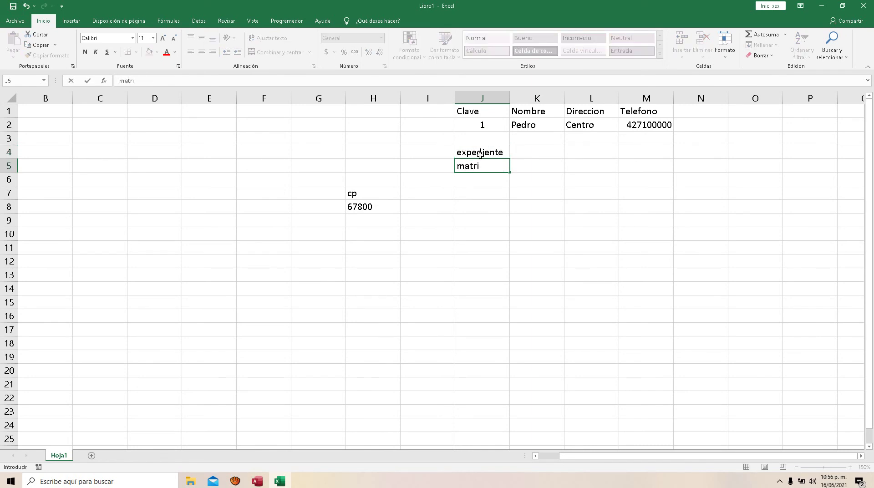
key(Return)
Step: Enter a ten-digit sample file number in K4 beside the expediente label and select that cell again
click(480, 153)
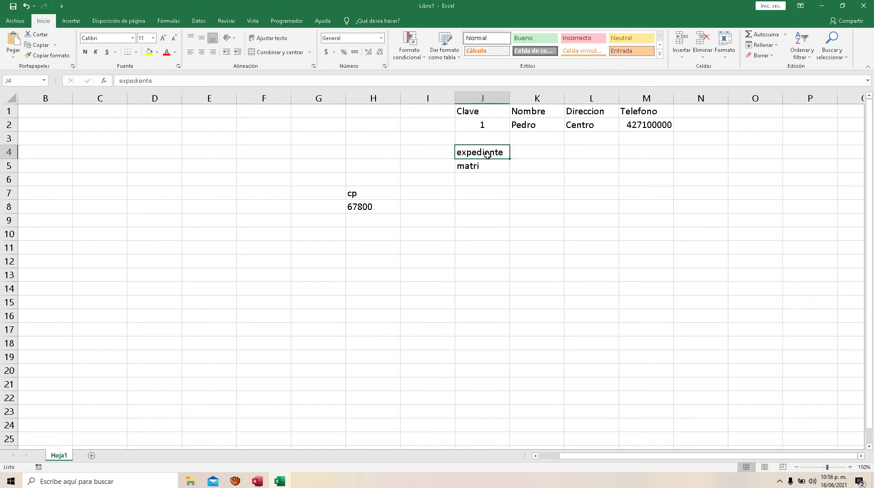
click(520, 154)
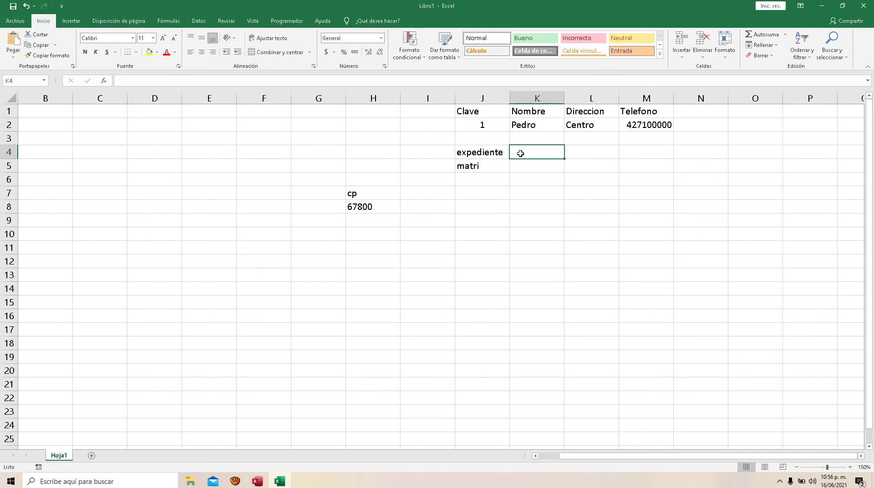
text(961)
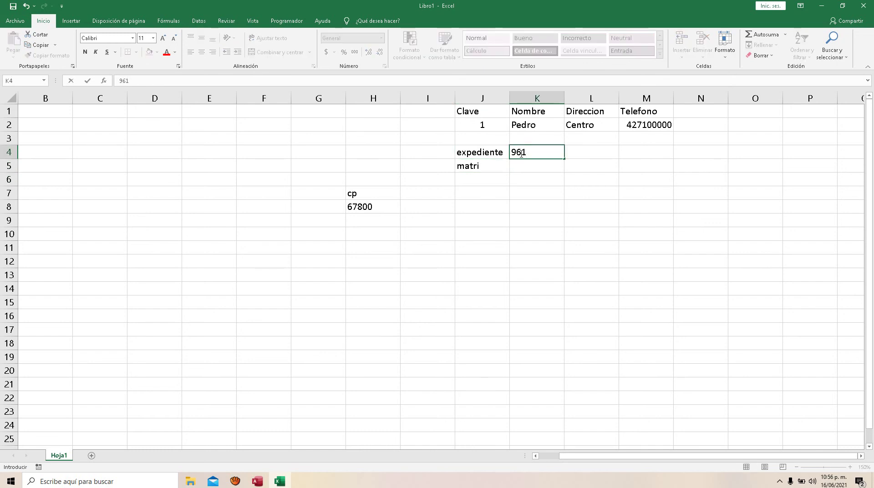
text(0121280)
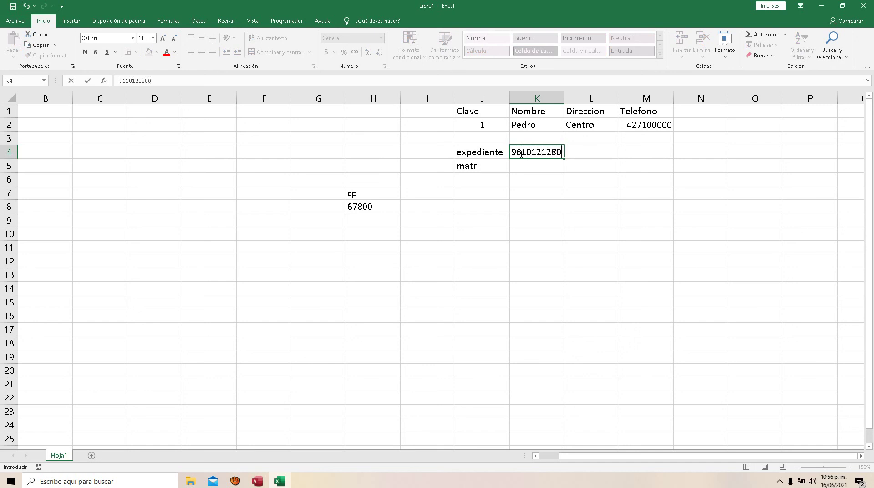
key(Return)
click(521, 153)
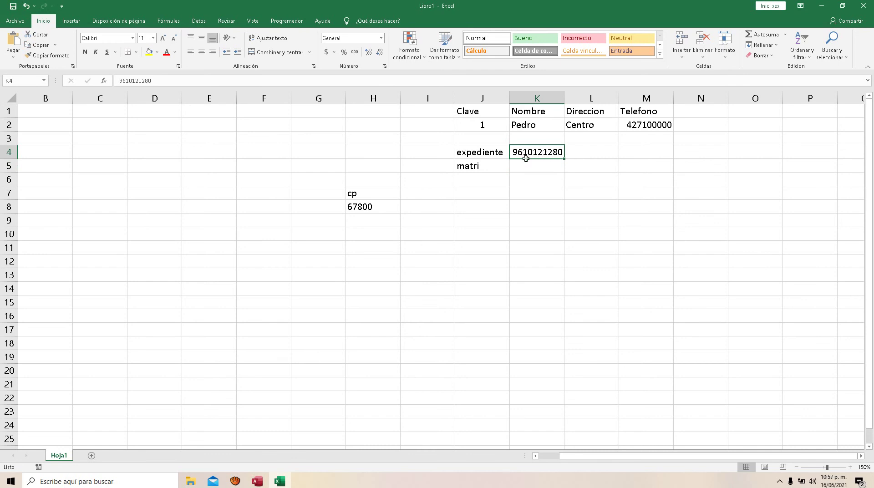
Step: Replace the number in K4 beside the expediente label with an eight-digit sample file number
drag(522, 125, 656, 125)
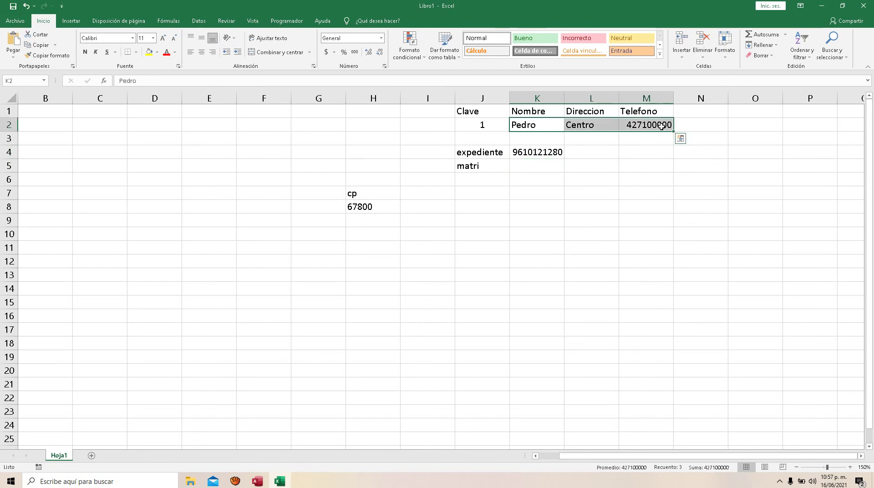
click(526, 155)
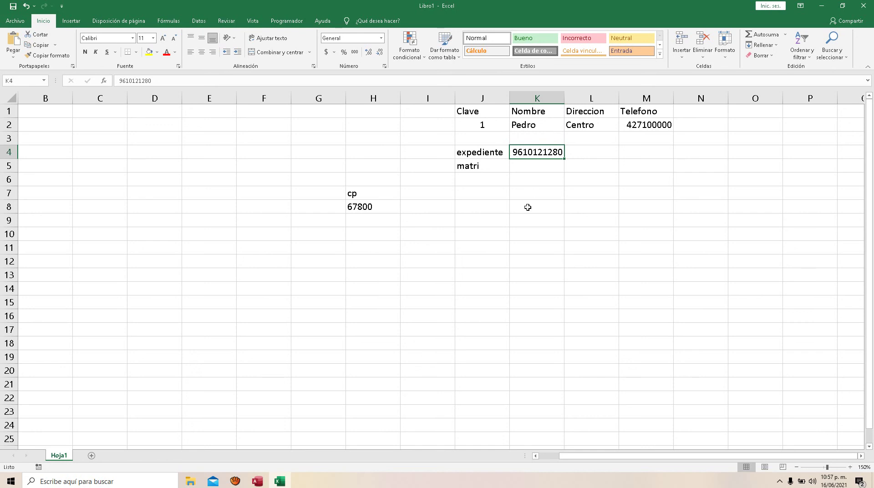
text(9)
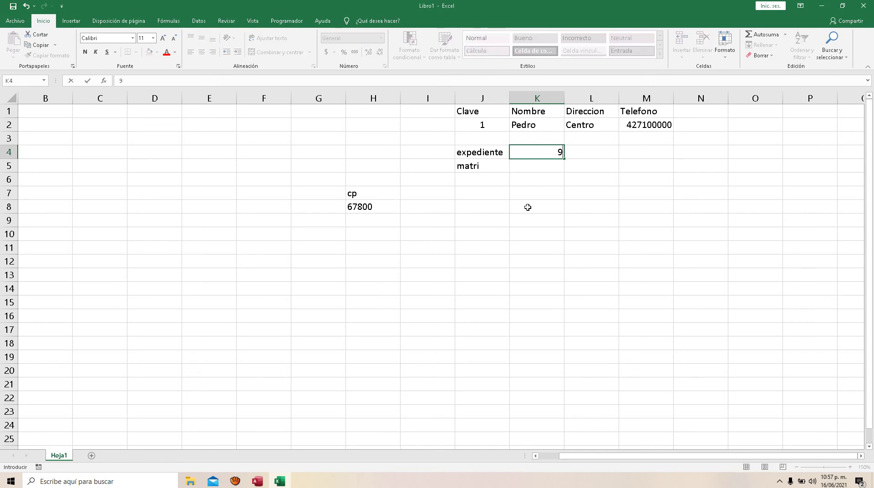
text(6101236)
key(Return)
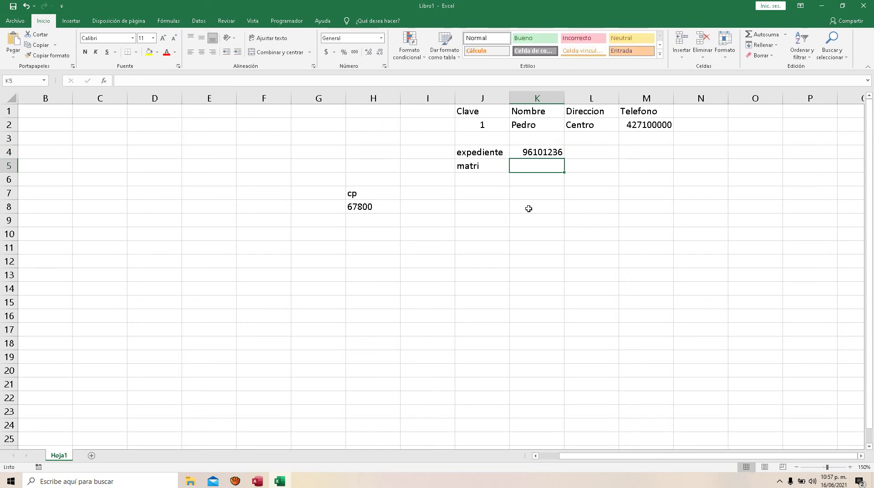
click(534, 151)
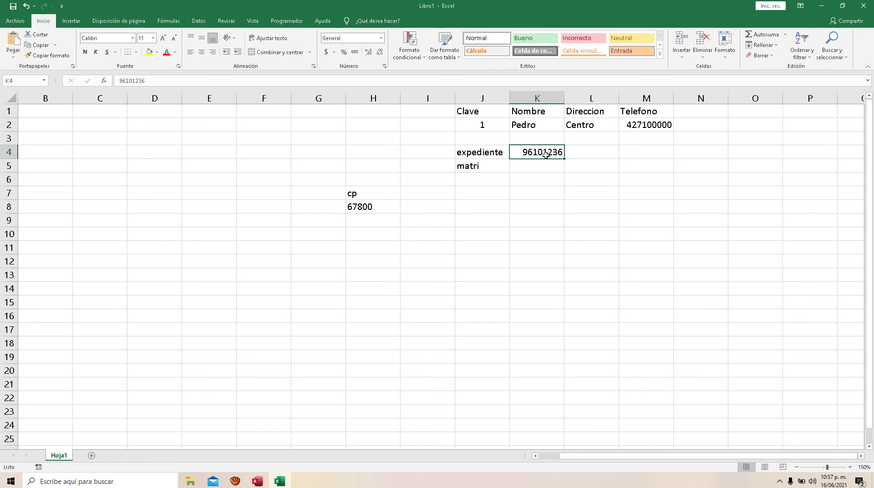
click(581, 155)
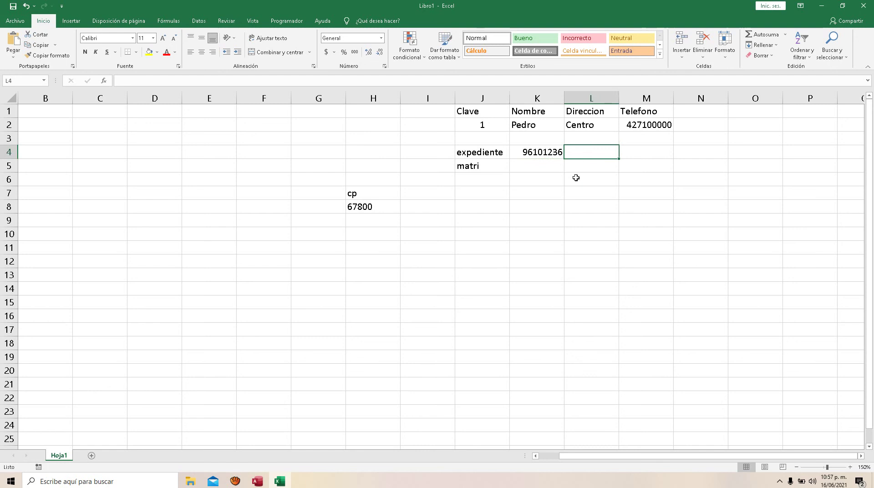
Step: Enter an eight-digit sample enrolment number in K5 beside the matri label and compare it with the number in K4
click(546, 167)
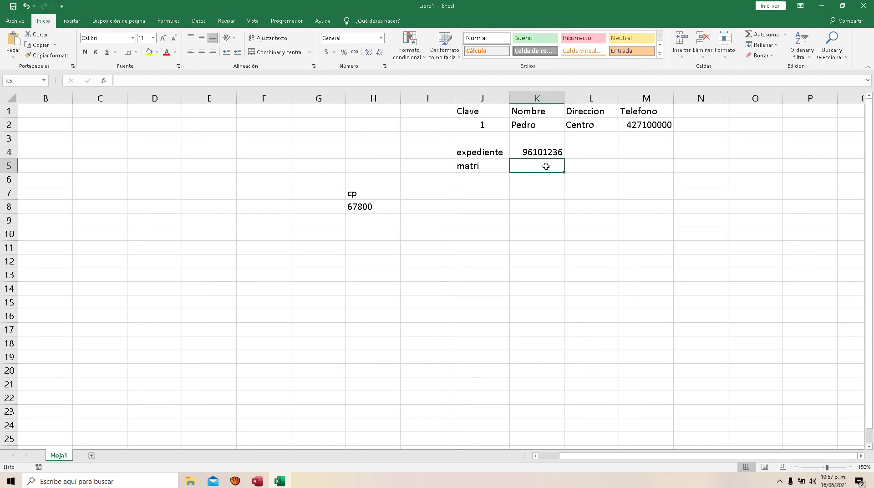
text(96)
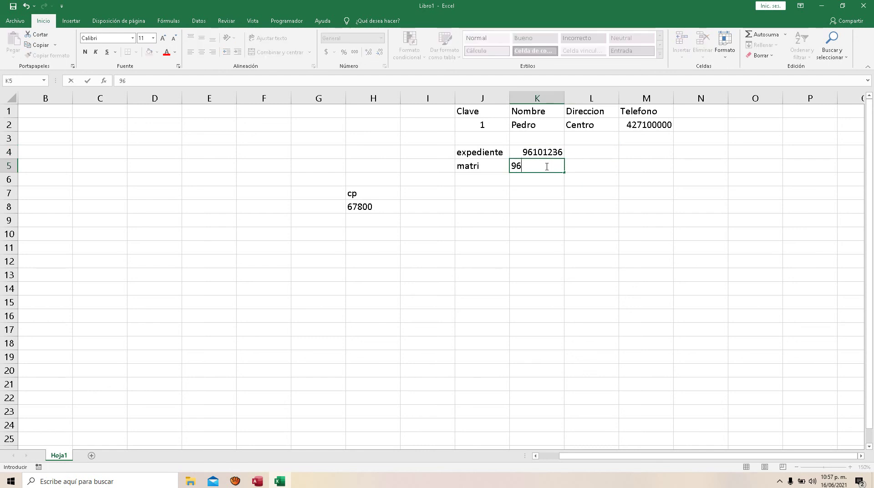
text(101234)
key(Return)
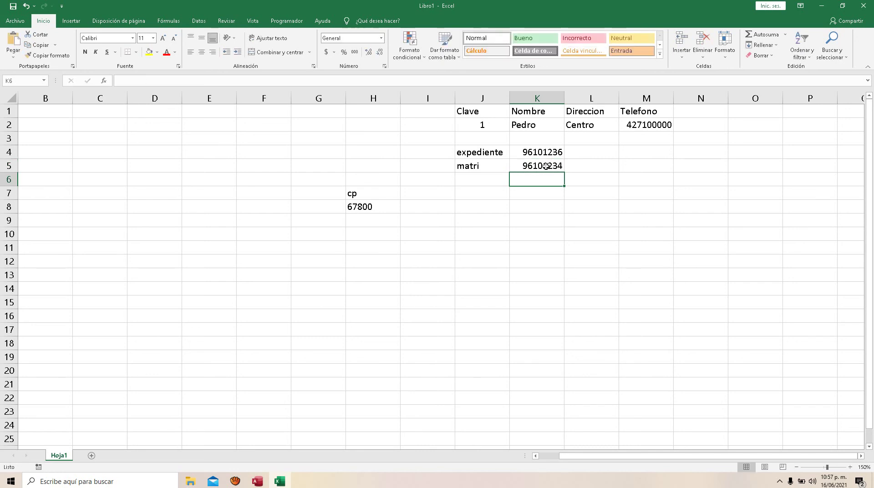
click(545, 166)
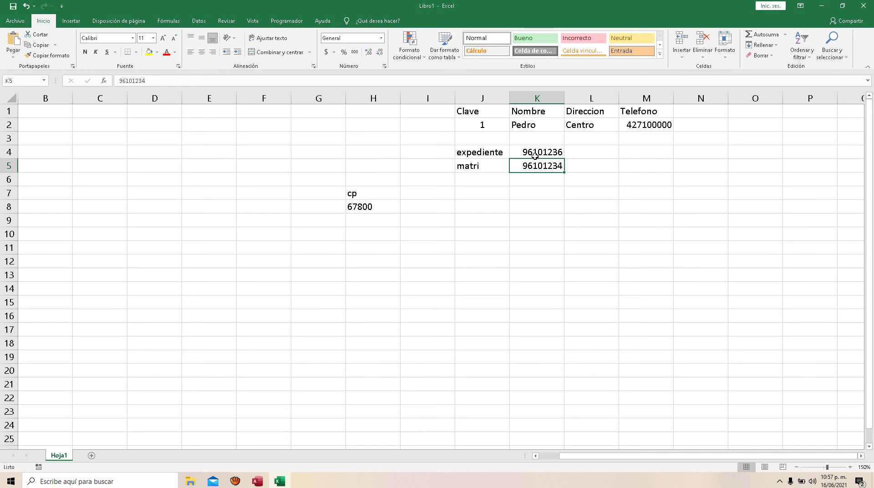
click(535, 153)
drag(536, 153, 536, 166)
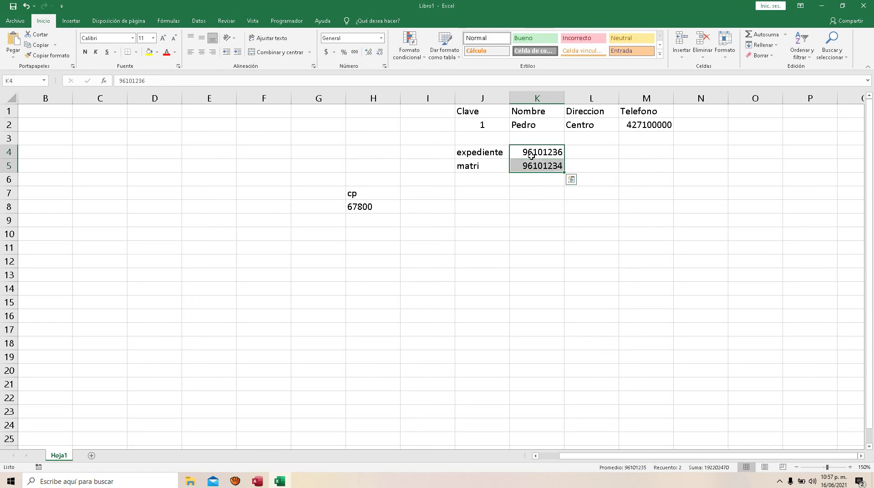
click(533, 197)
click(546, 168)
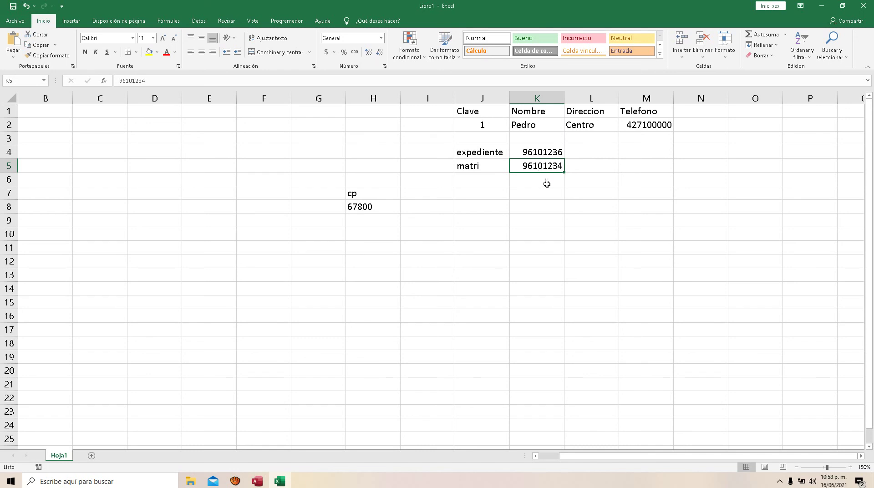
Step: Enter a third eight-digit sample number in K6 and compare the three numbers in K4:K6
click(541, 181)
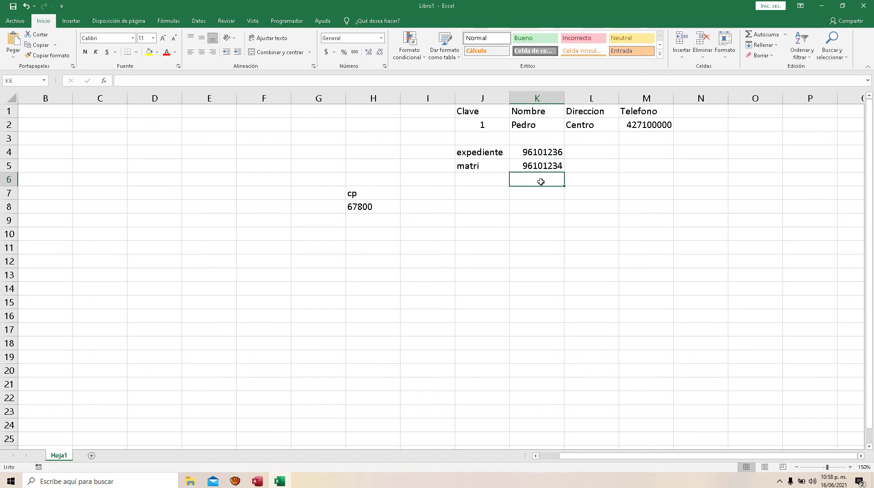
text(97)
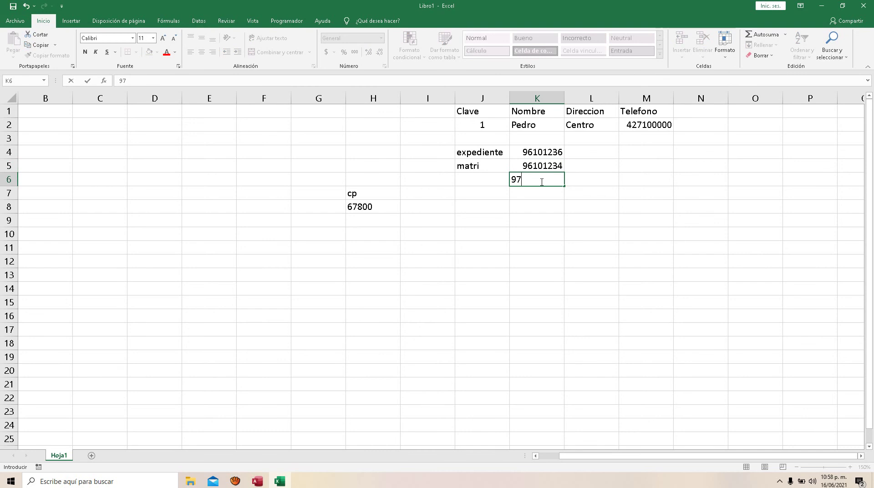
text(101236)
key(Return)
click(542, 181)
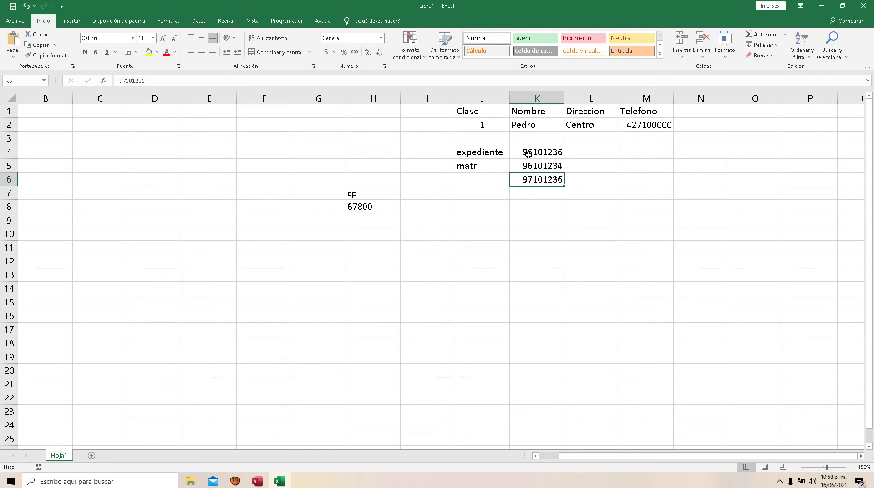
click(527, 191)
drag(532, 153, 532, 177)
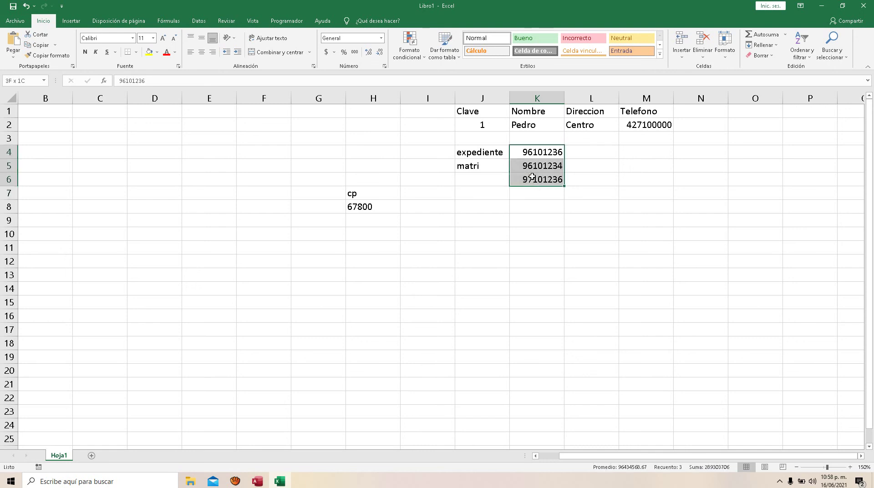
click(529, 199)
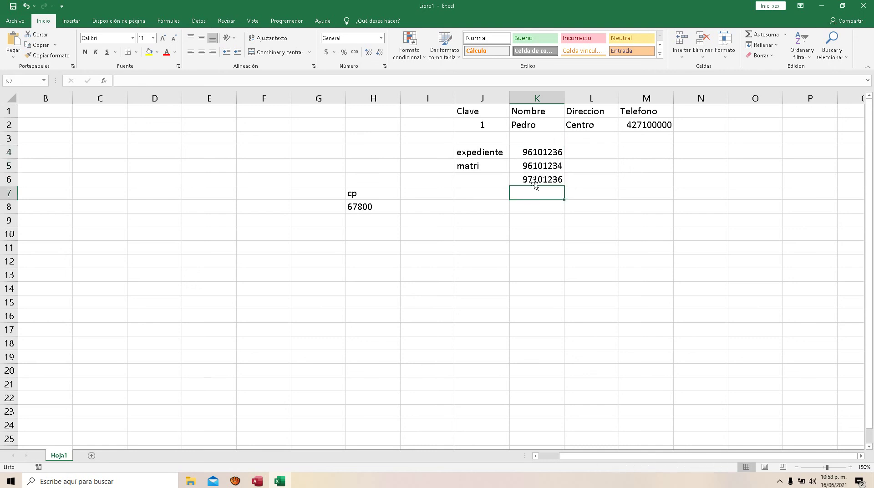
drag(532, 155, 532, 179)
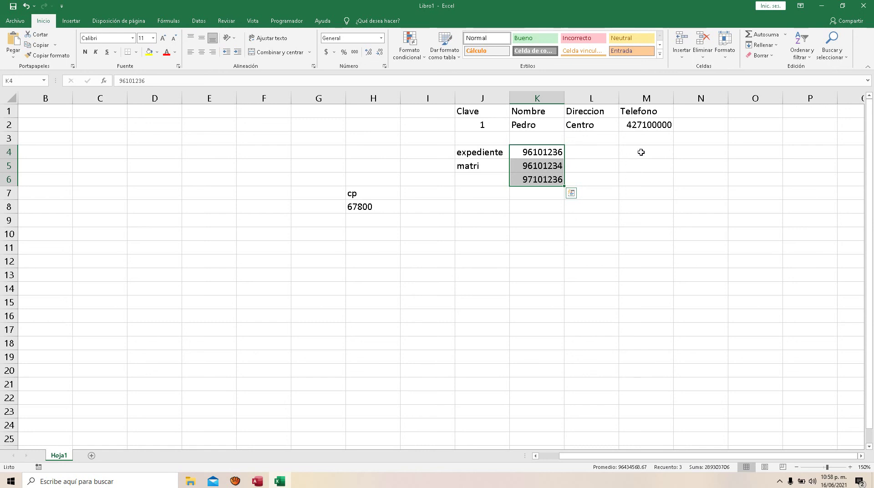
Step: Enter another eight-digit sample number in M4 and highlight its final digits while editing
drag(641, 152, 640, 179)
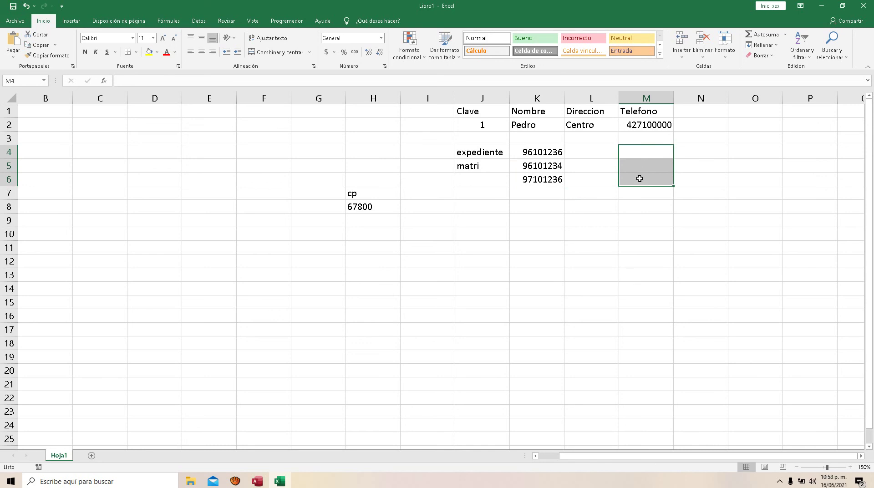
click(637, 152)
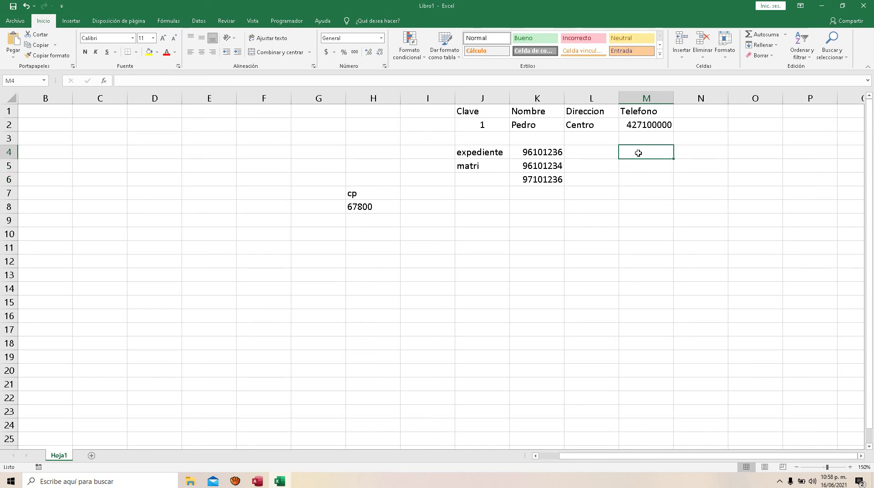
text(96)
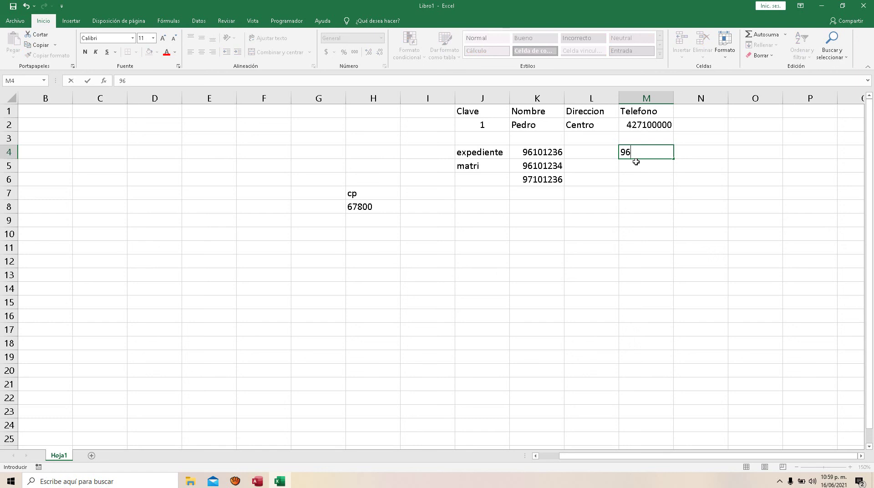
text(111236)
drag(654, 153, 661, 153)
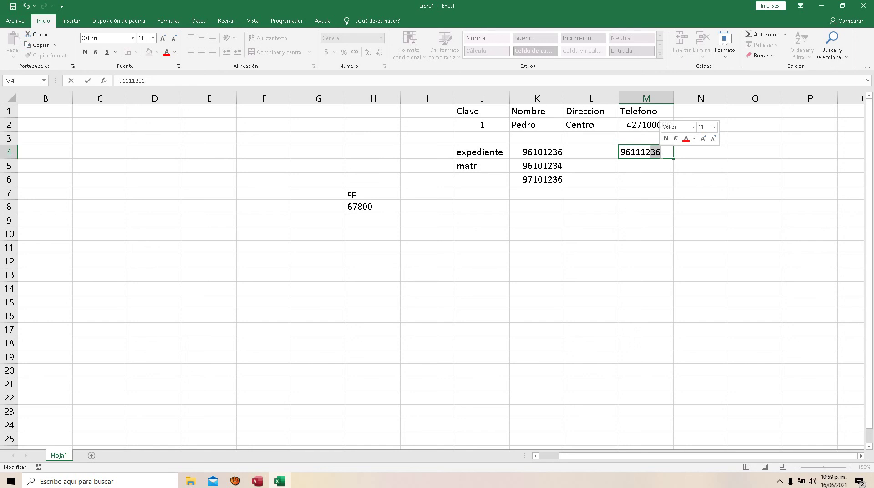
click(638, 176)
click(641, 165)
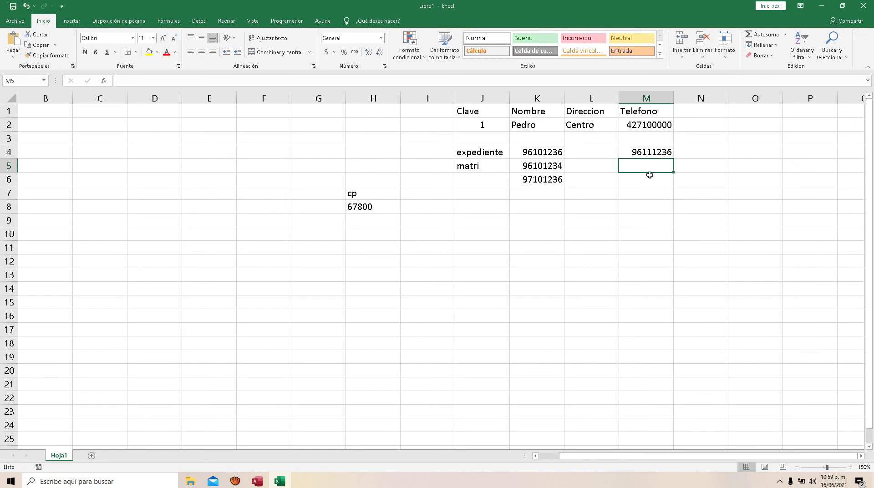
click(648, 152)
Step: Enter coca in M7 as a sample product entry
click(637, 197)
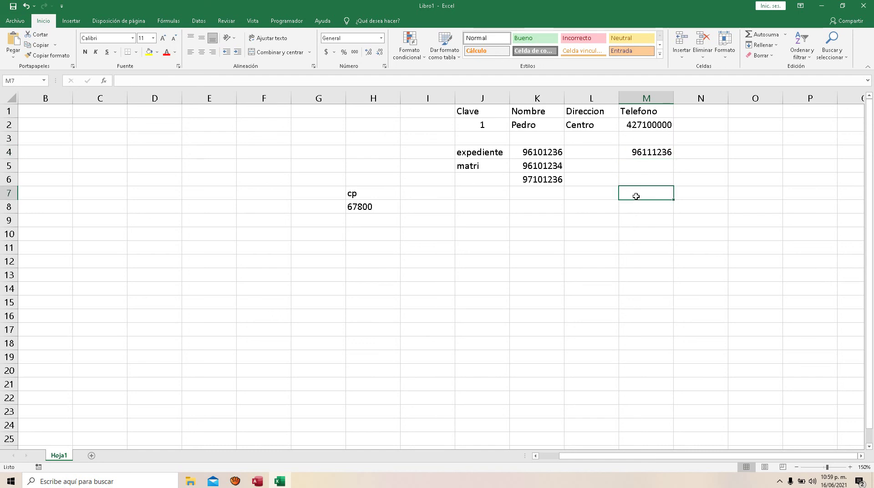
text(coca)
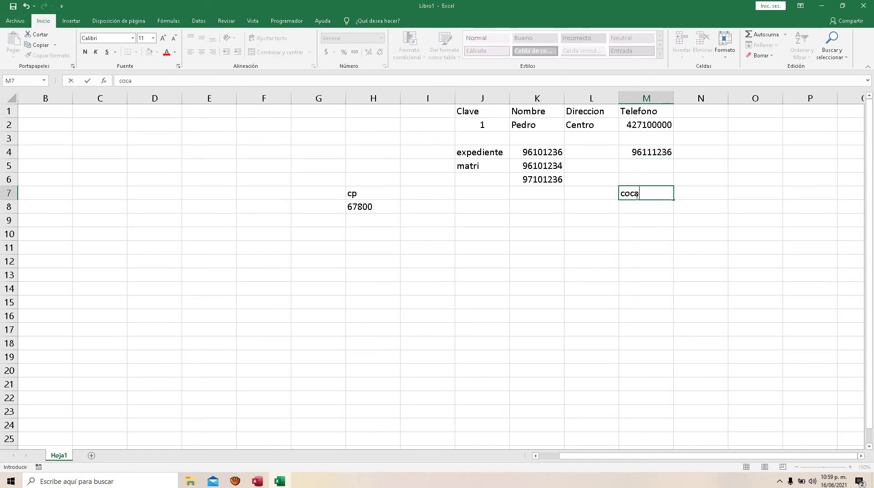
key(Return)
click(637, 196)
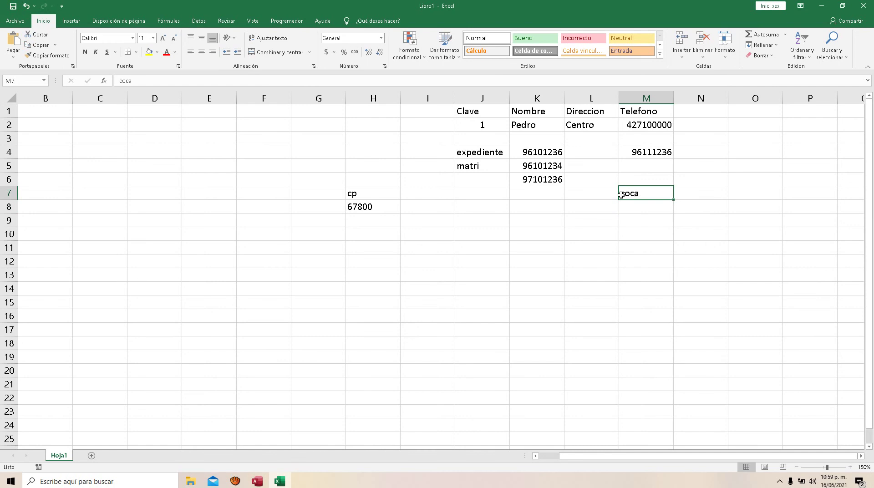
click(592, 196)
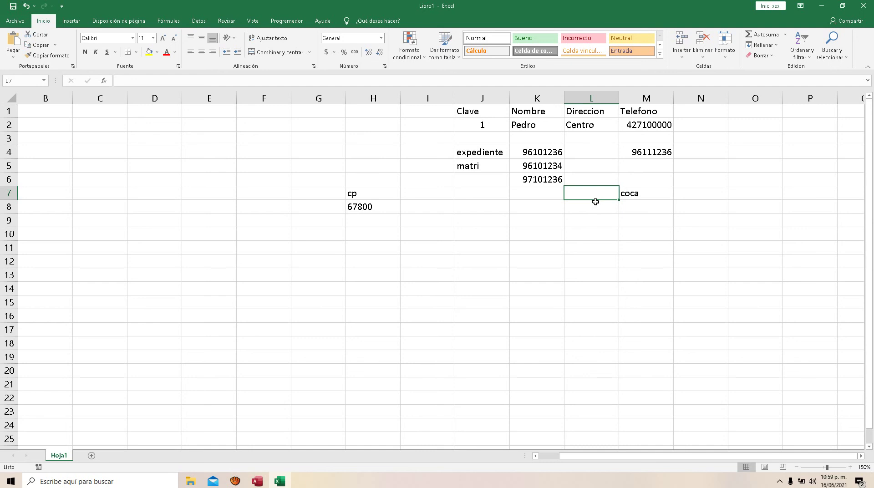
click(660, 194)
Step: Enter the sample product name coca cola in N7, correcting the initial misspelling
click(684, 194)
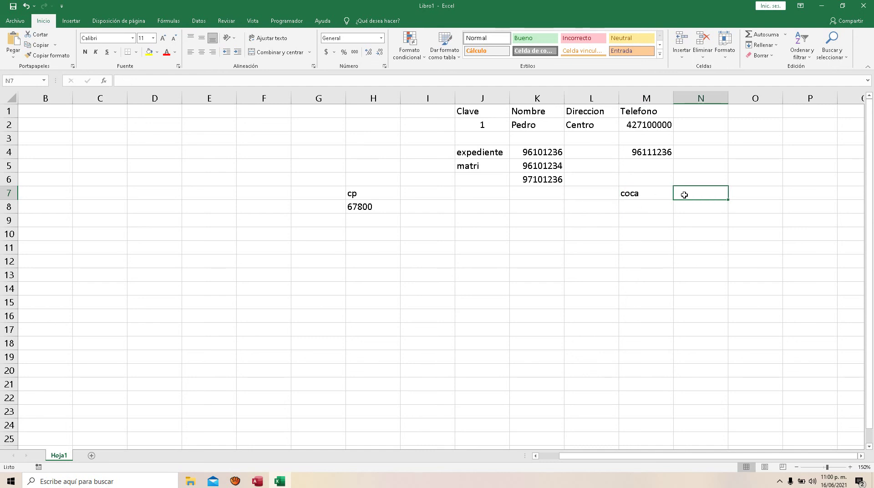
text(cocalo)
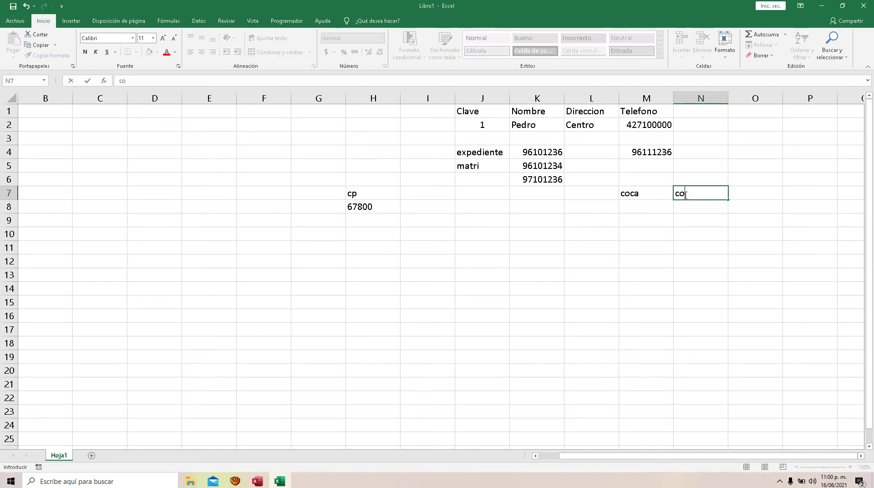
click(685, 194)
key(BackSpace)
key(BackSpace)
key(BackSpace)
key(BackSpace)
key(Delete)
key(Delete)
text(coca cola)
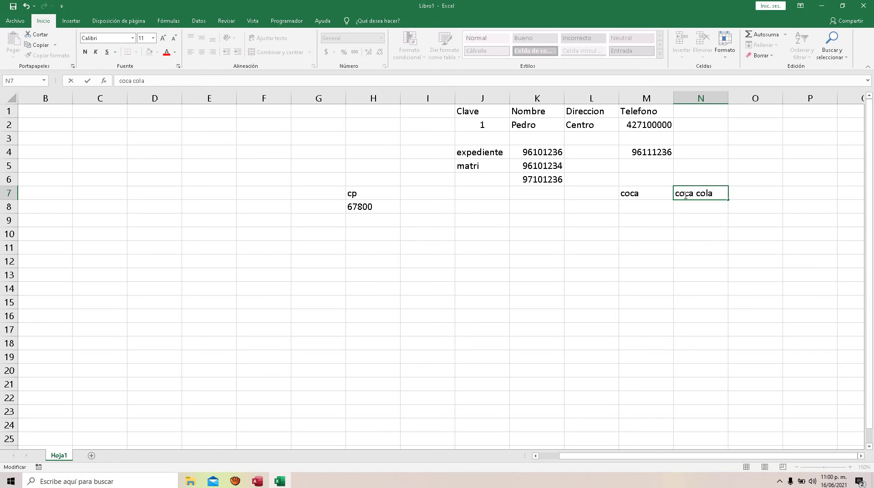
key(Return)
Step: Enter the product size 600 ml in O7 beside coca cola
key(Up)
key(Right)
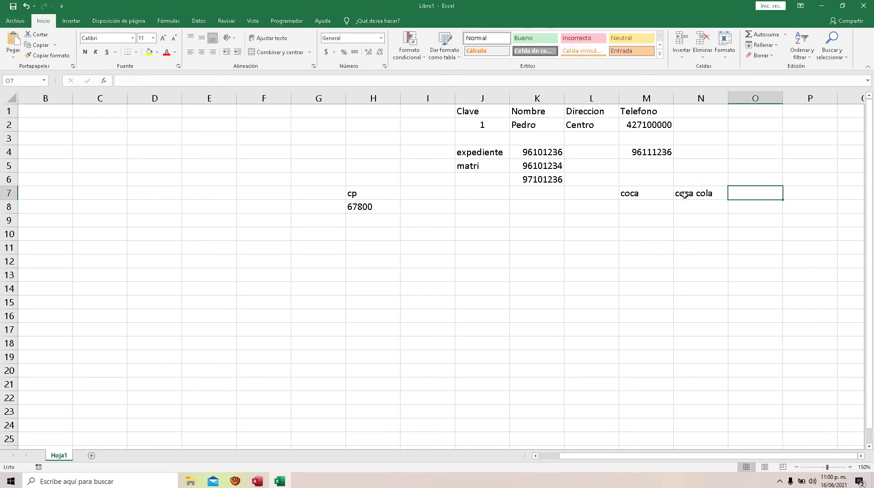
text(60)
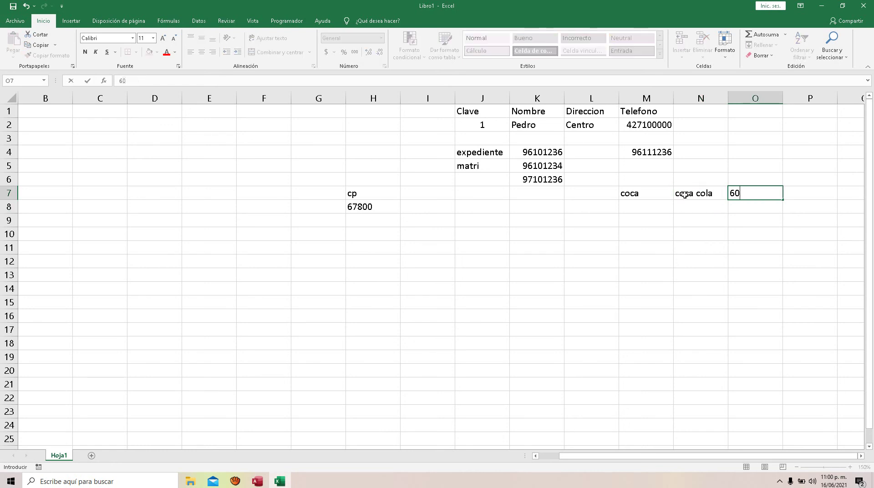
text(0 ml)
key(Return)
Step: Clear coca from M7 and select the sample product's name and size in N7:O7
click(646, 195)
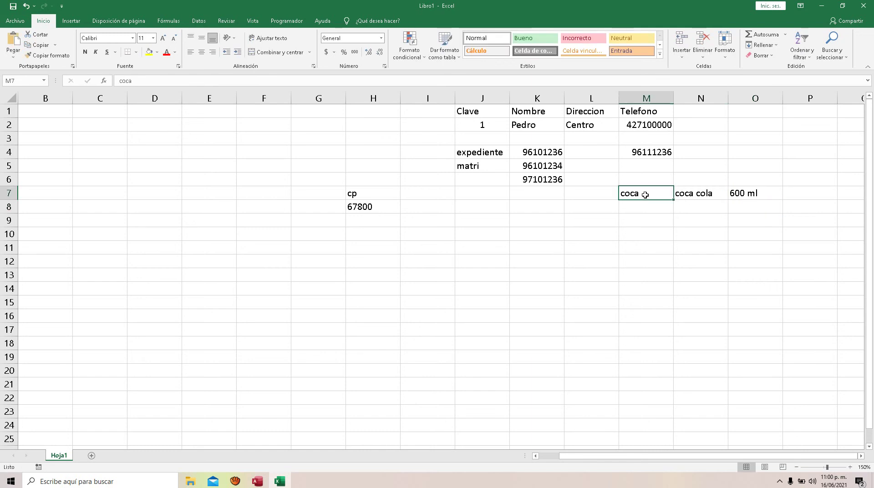
key(Delete)
click(688, 194)
shift+click(734, 193)
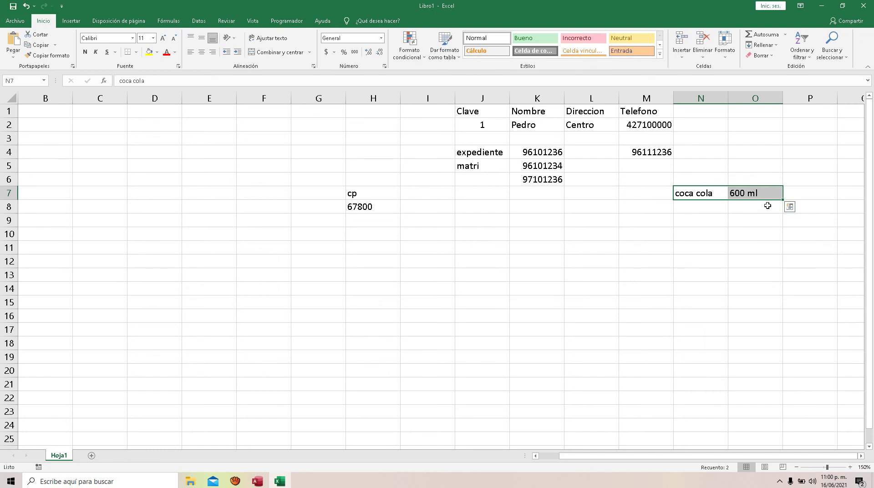
Step: Enter a second sample product in N8:O8, coca cola with size 1 lt
click(693, 207)
text(coca cola)
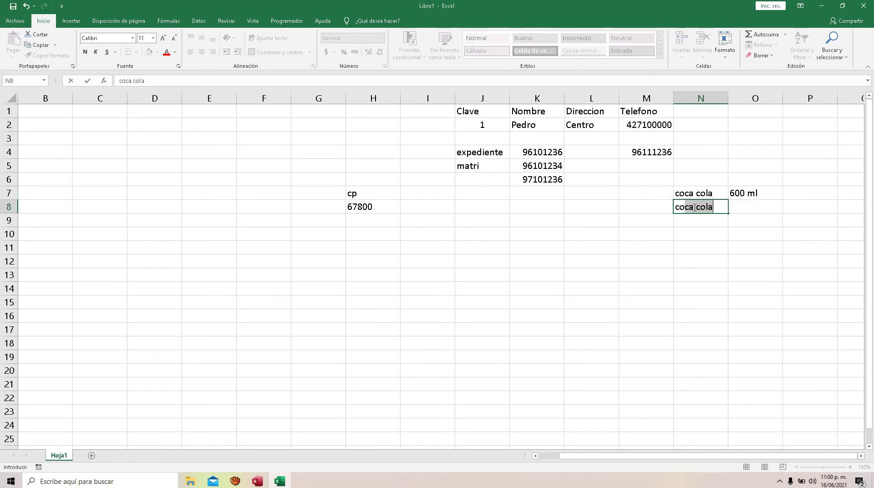
key(Tab)
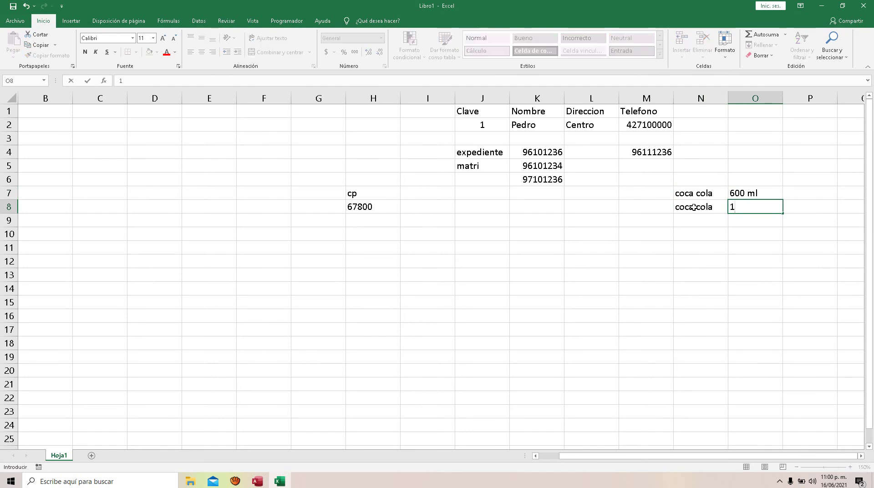
text(lt)
key(Return)
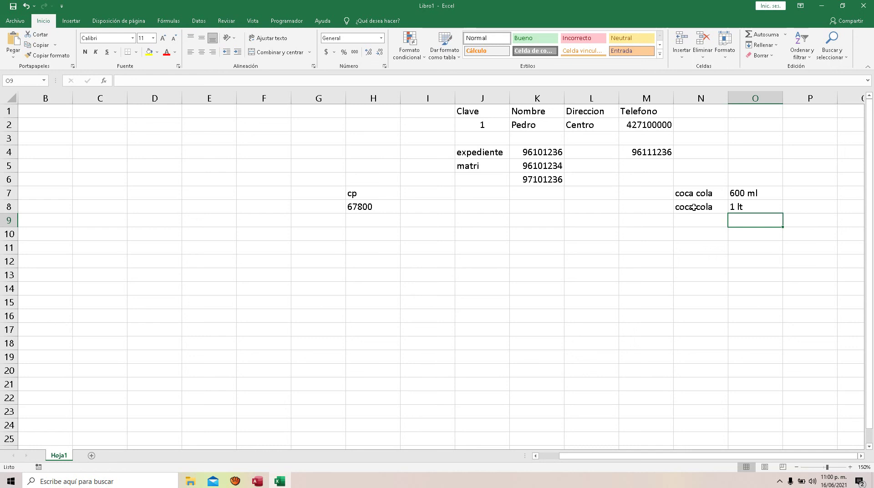
Step: Highlight the Clave column and header and the sample data in J2:M23, and clear the selection
click(482, 98)
click(477, 110)
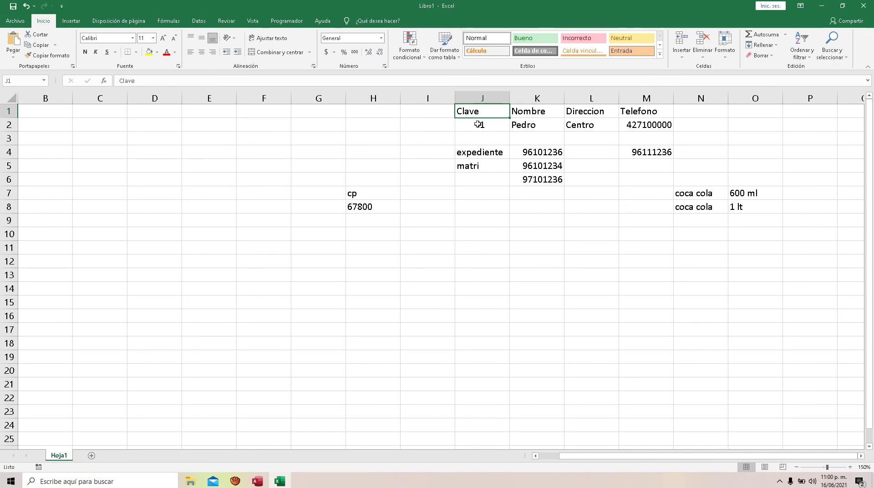
mouse_move(478, 122)
mouse_down()
mouse_move(536, 126)
mouse_move(659, 189)
mouse_move(628, 404)
mouse_up()
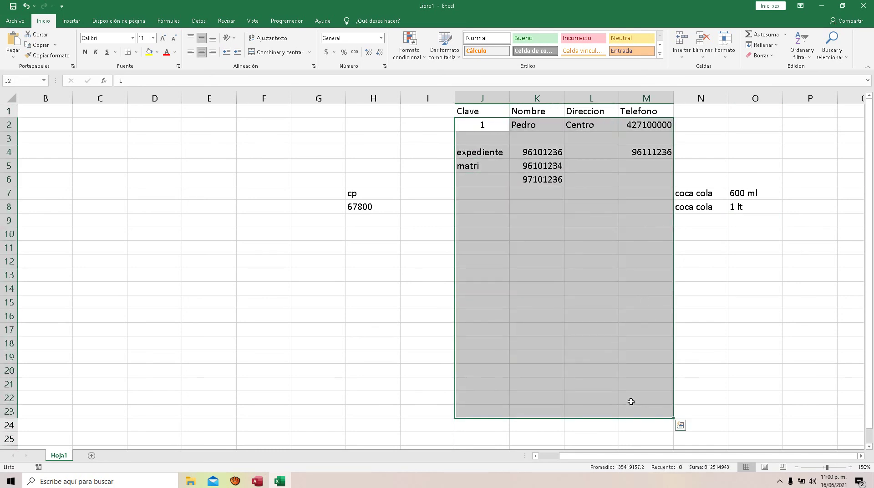
click(623, 287)
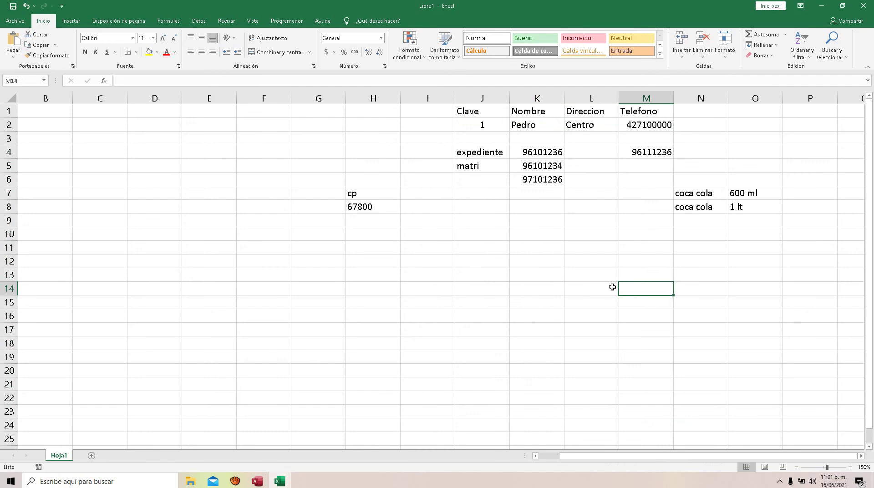
Step: Switch to Access and review the data types of the Id, Expediente, Nombre and ApPaterno fields in the Alumnos table
click(258, 481)
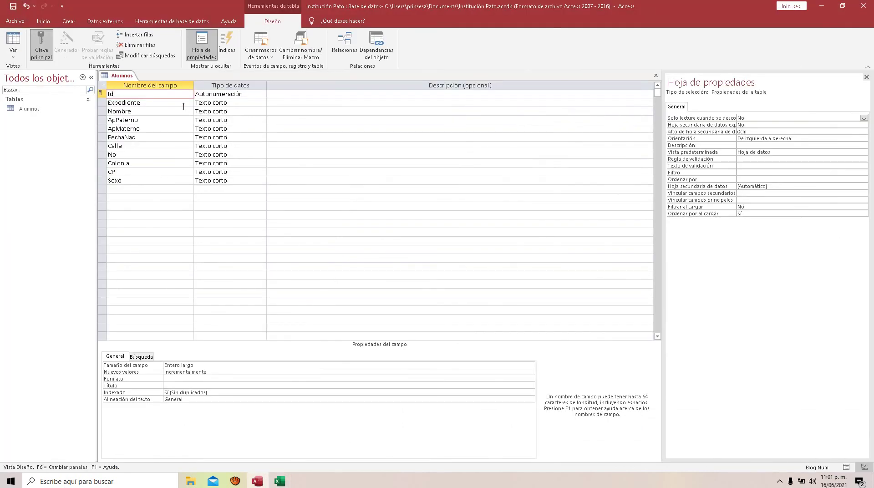
click(244, 97)
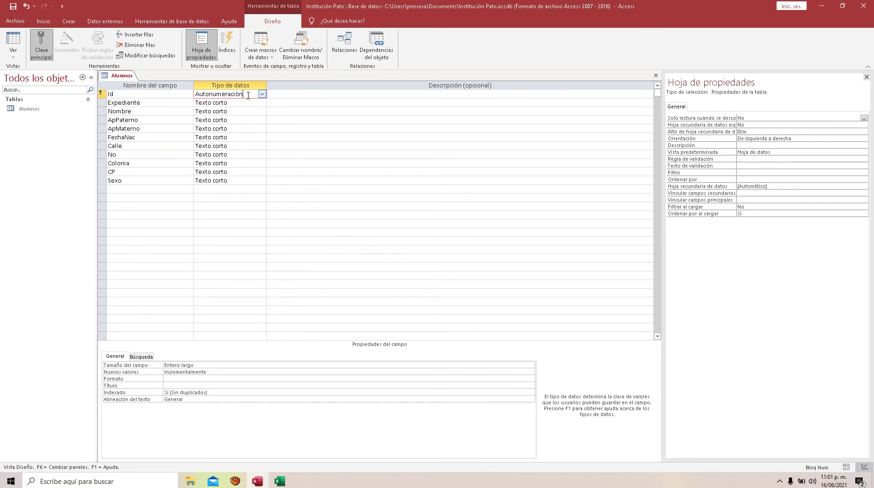
click(238, 104)
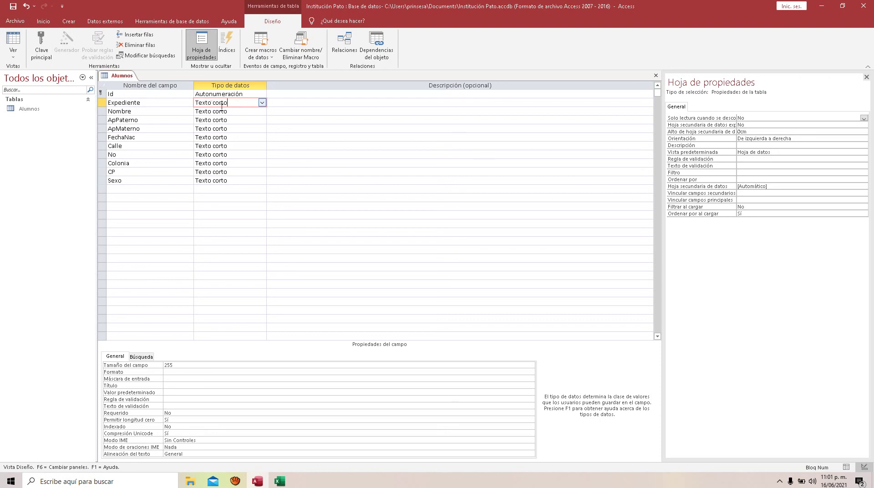
click(273, 105)
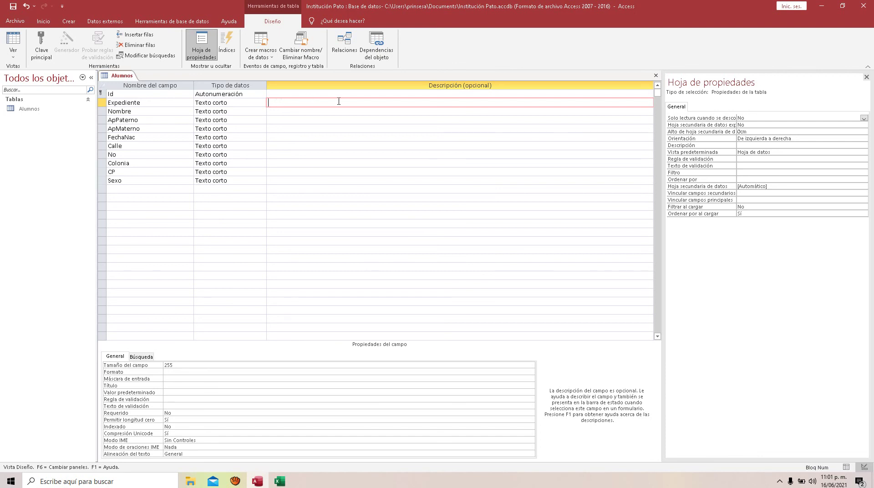
click(239, 102)
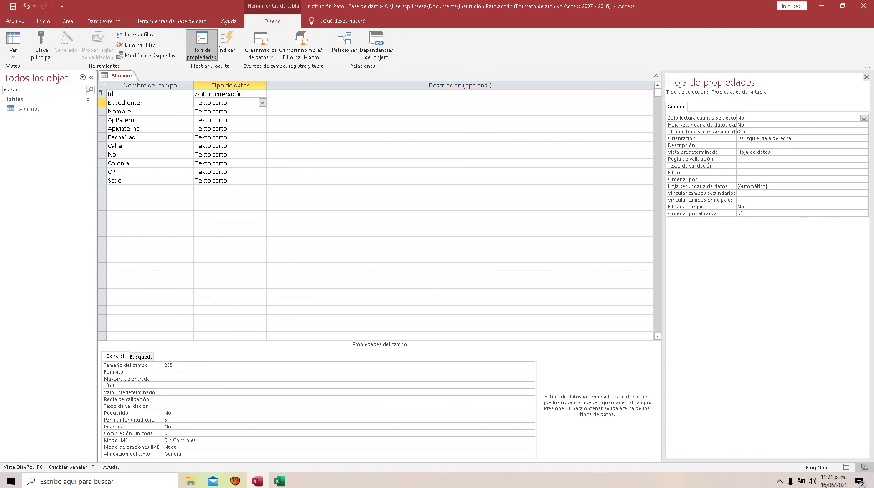
click(236, 114)
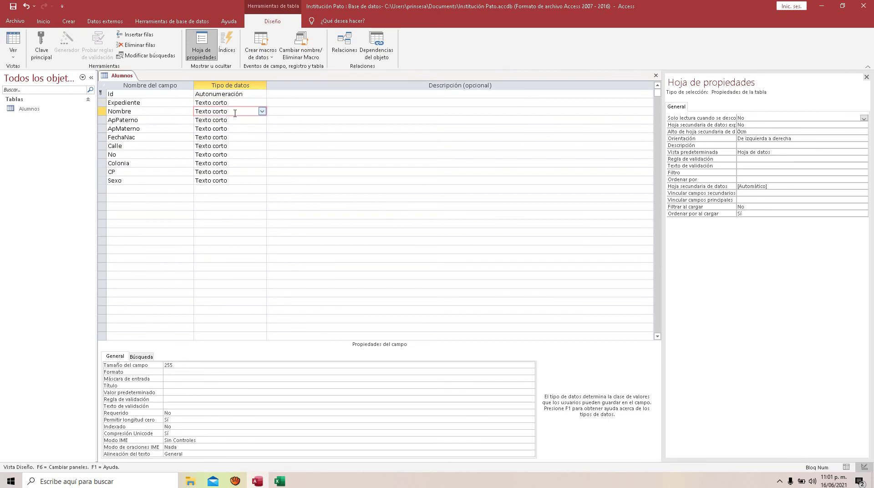
click(232, 121)
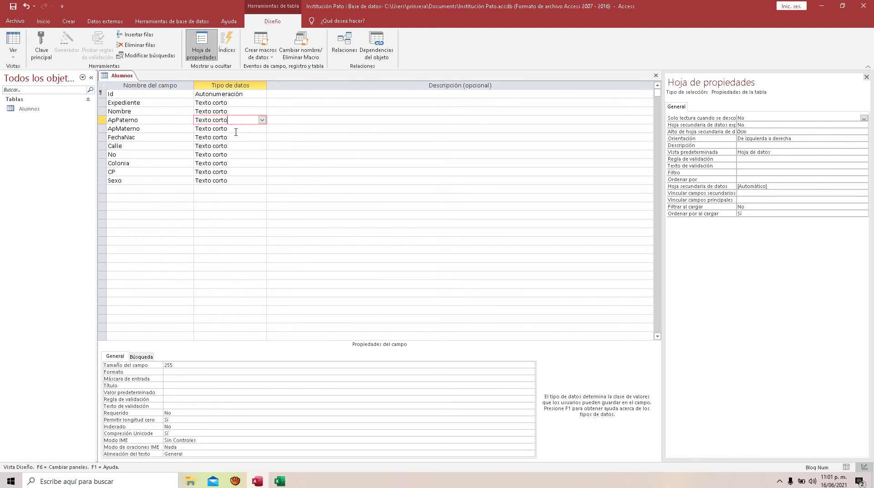
Step: Set the FechaNac field's data type to Fecha/Hora and its format to Fecha corta
click(231, 138)
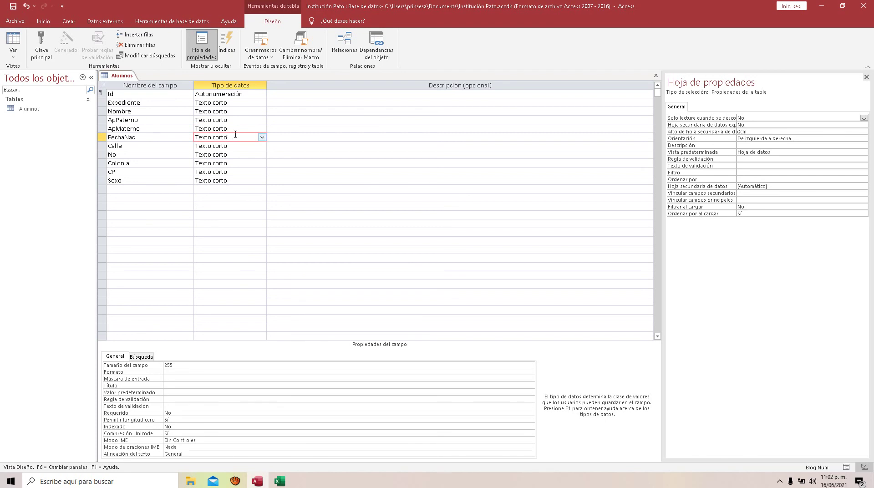
click(262, 138)
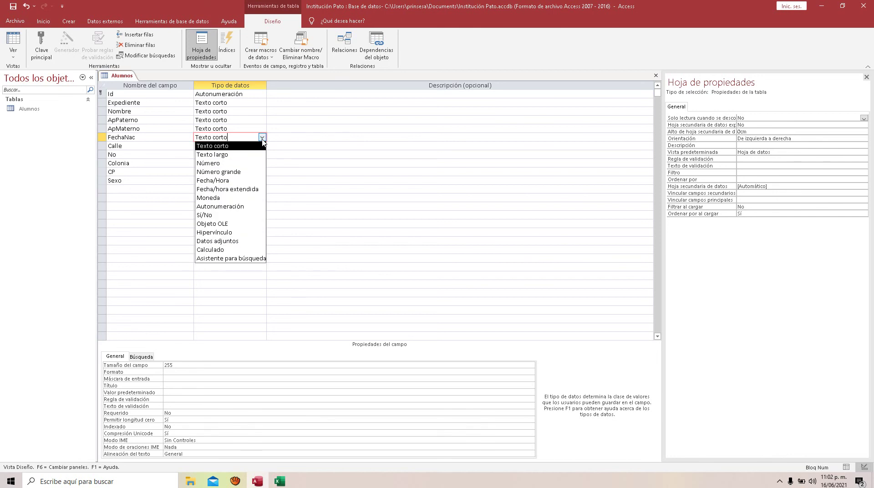
click(237, 181)
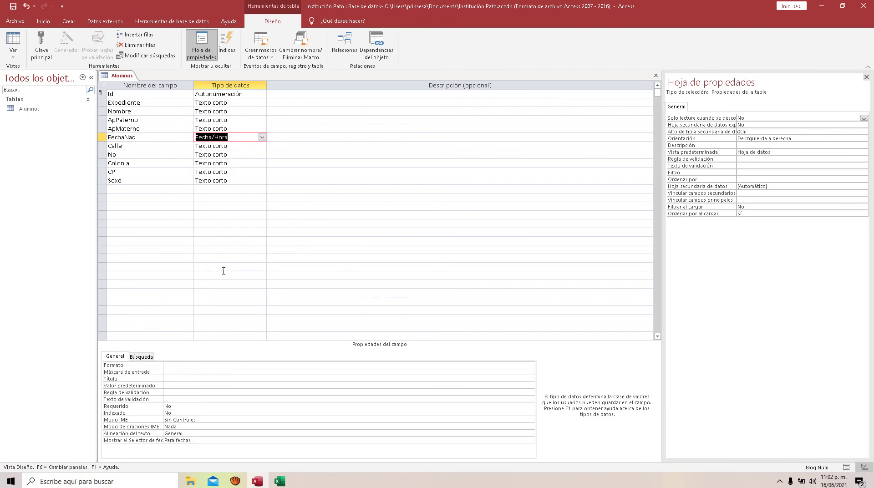
click(238, 364)
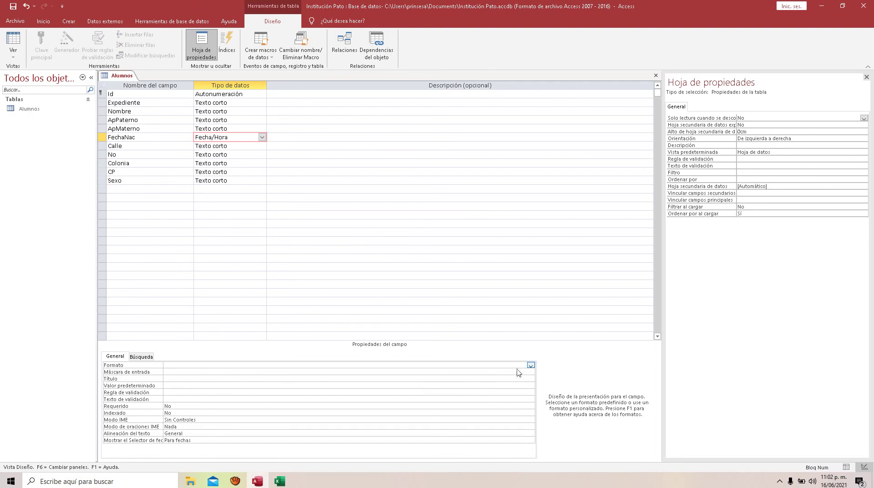
click(531, 366)
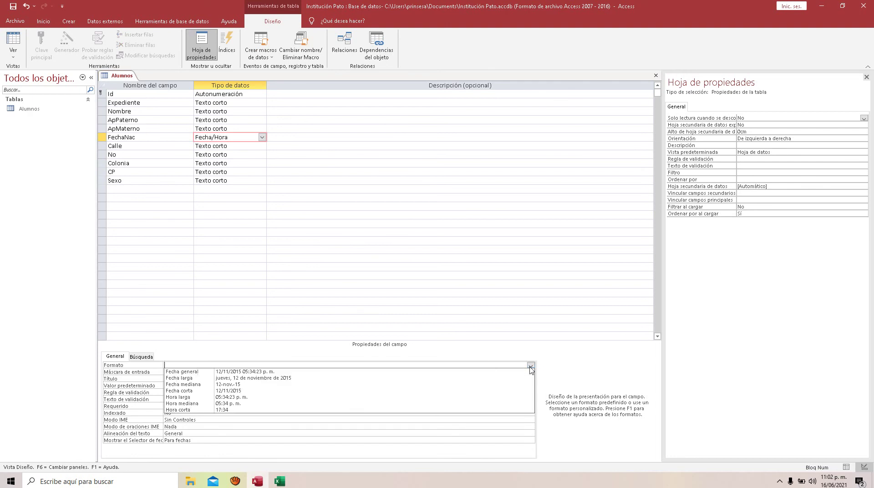
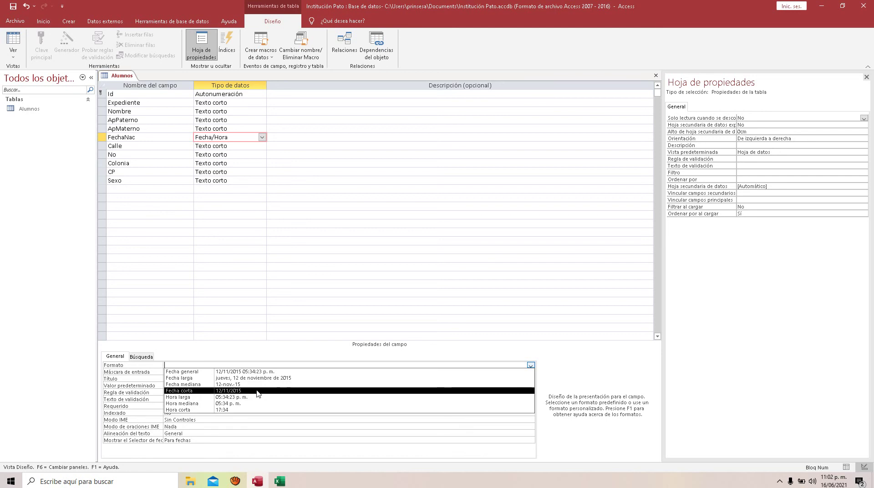
click(257, 392)
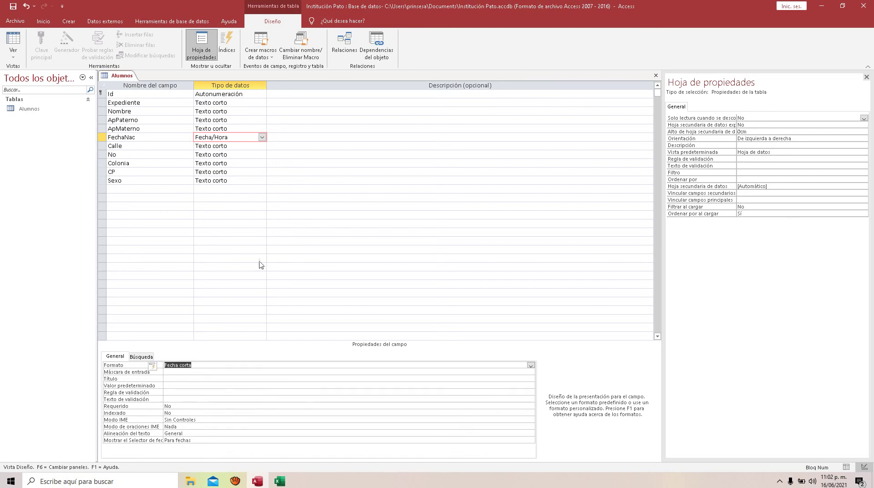
Step: Check the Calle field's data type and choose Texto corto for the No field
click(231, 146)
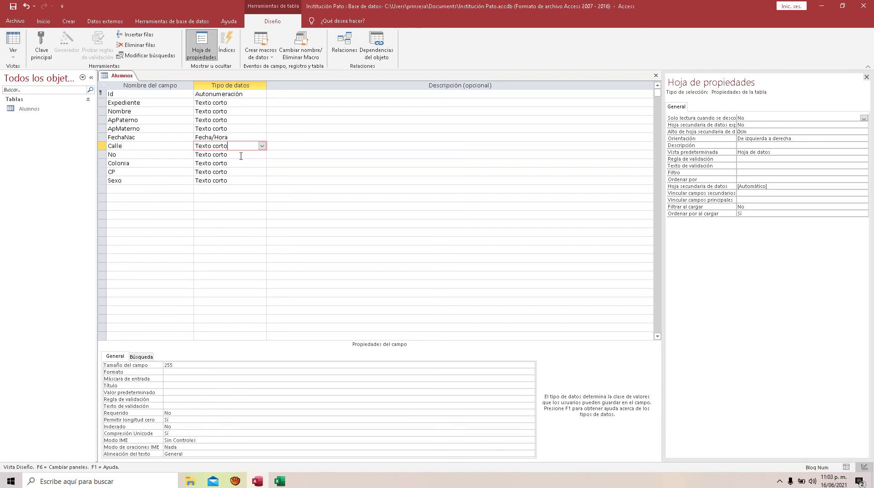
click(241, 156)
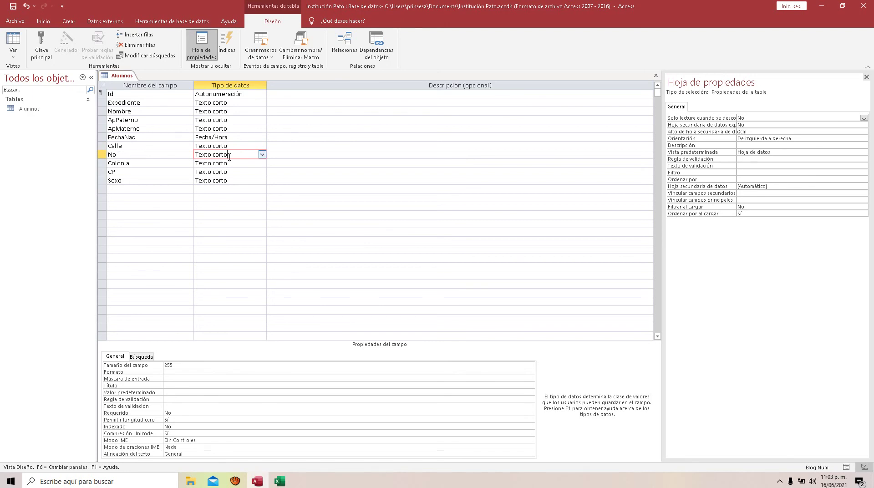
click(262, 154)
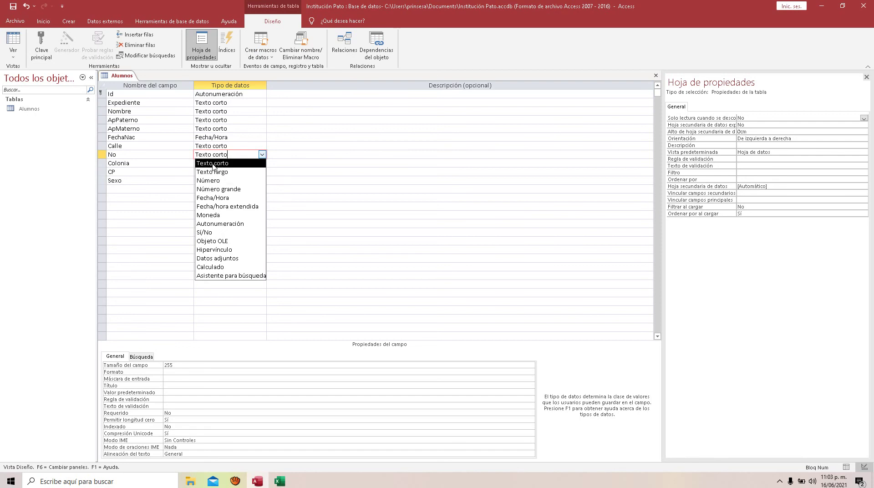
click(237, 163)
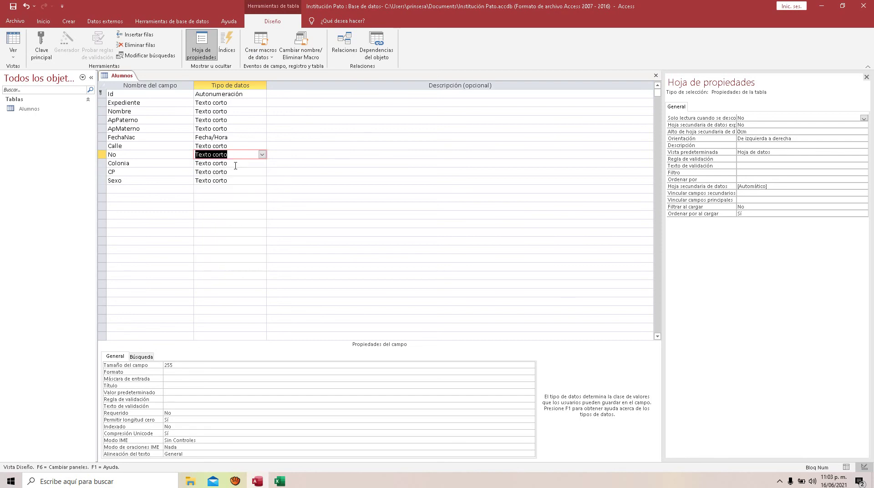
Step: Set the No field's size to 1 and enter the example range 0...9 as its description
click(175, 364)
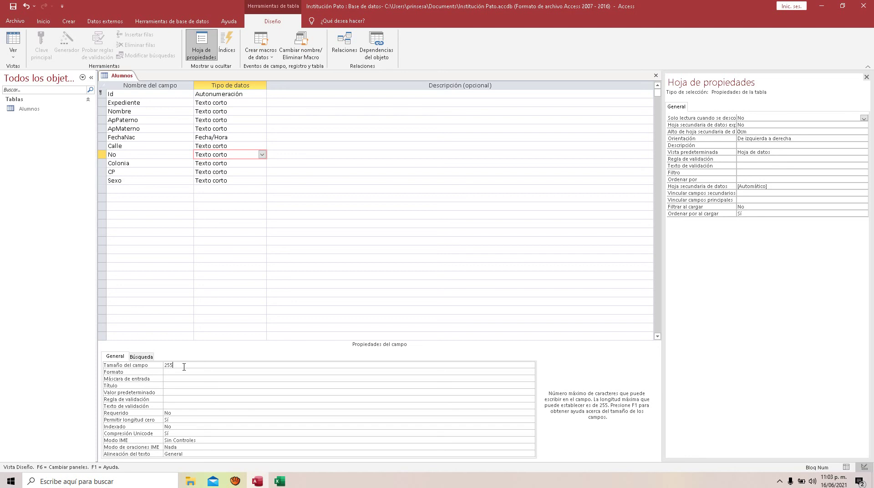
key(BackSpace)
key(BackSpace)
key(BackSpace)
text(4)
key(BackSpace)
click(285, 158)
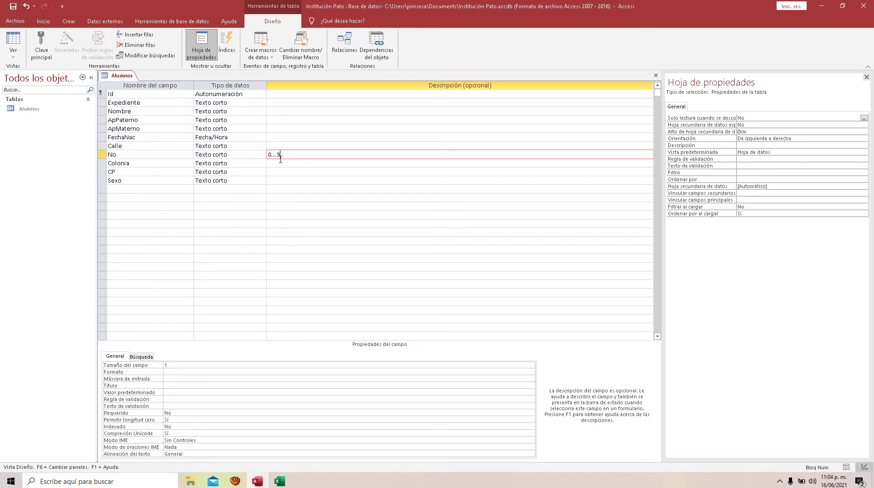
Step: Change the No field's size to 2 and extend the example range in its description to 0...99
click(174, 365)
key(BackSpace)
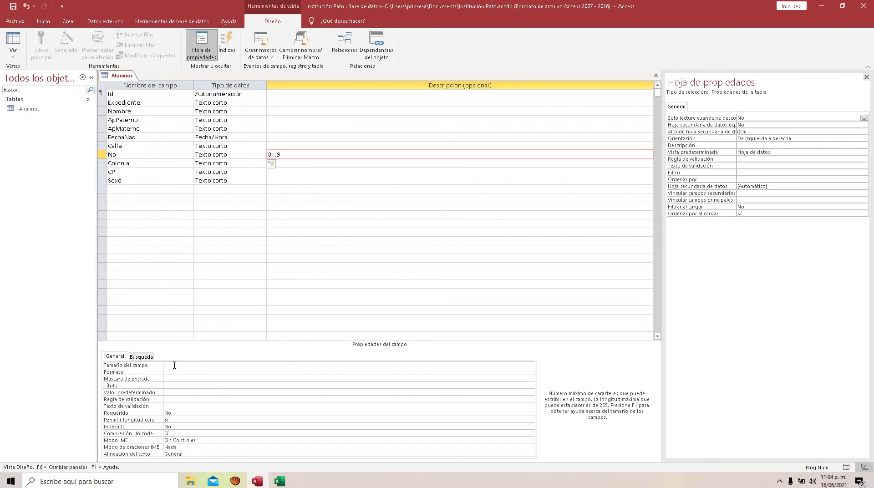
text(2)
click(287, 156)
text(9)
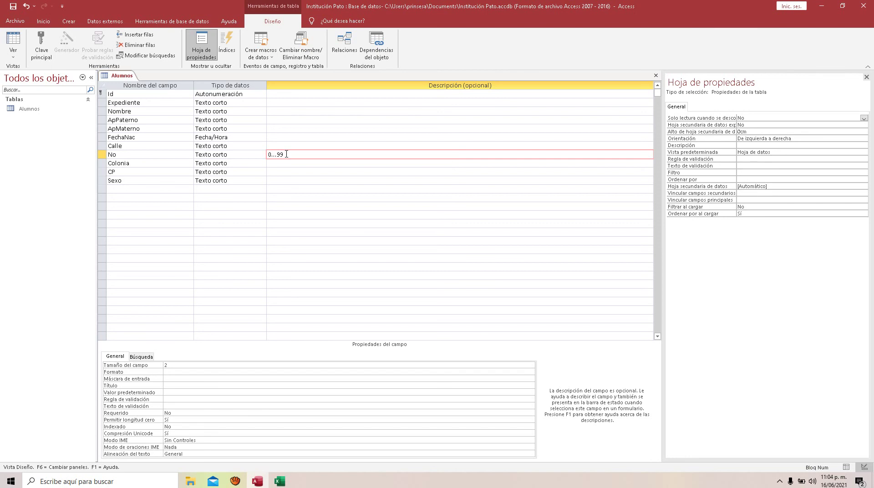
Step: Clear the No field's description and set its field size to 5
key(BackSpace)
key(BackSpace)
key(BackSpace)
key(BackSpace)
key(BackSpace)
key(BackSpace)
click(171, 365)
key(BackSpace)
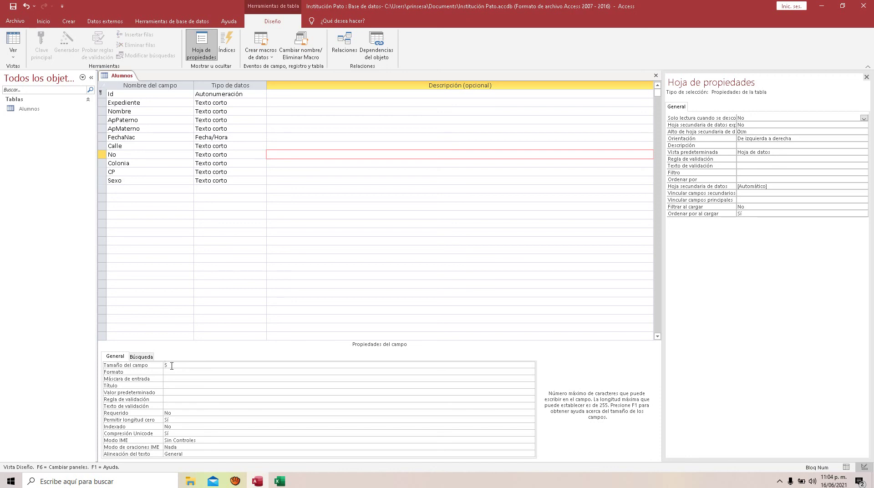
Step: Set the Colonia field's size to 50 characters
click(235, 163)
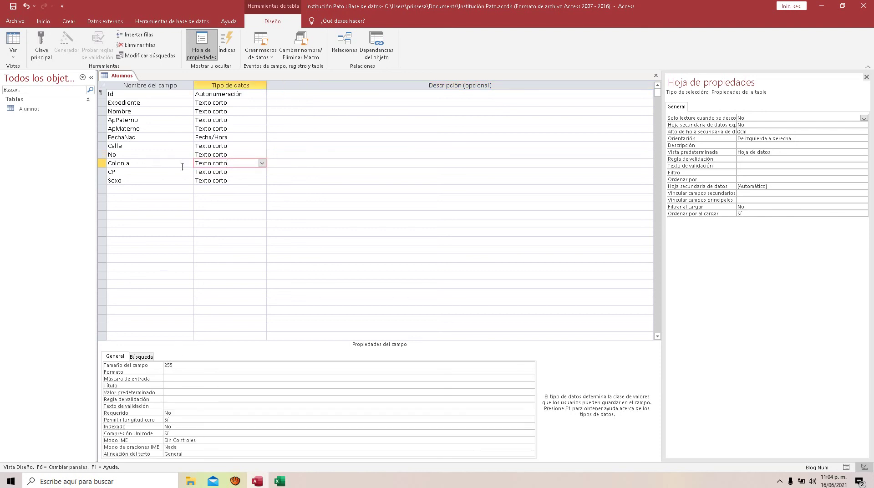
click(179, 364)
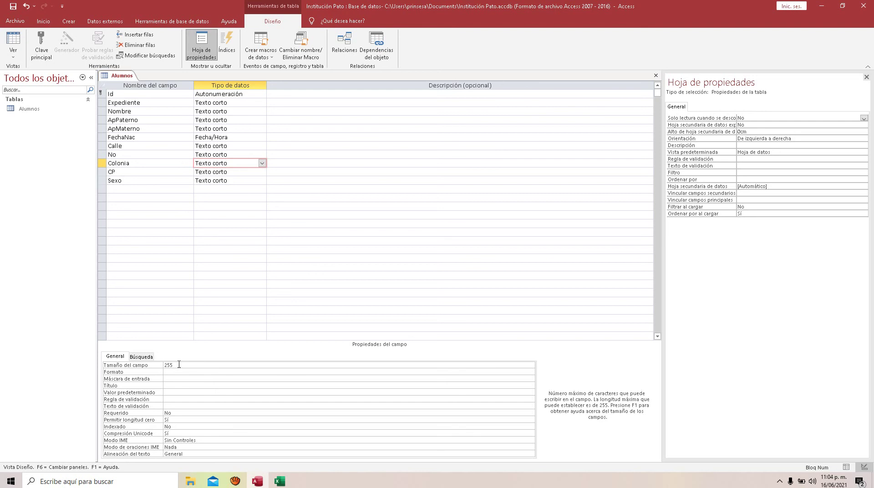
key(BackSpace)
key(BackSpace)
key(BackSpace)
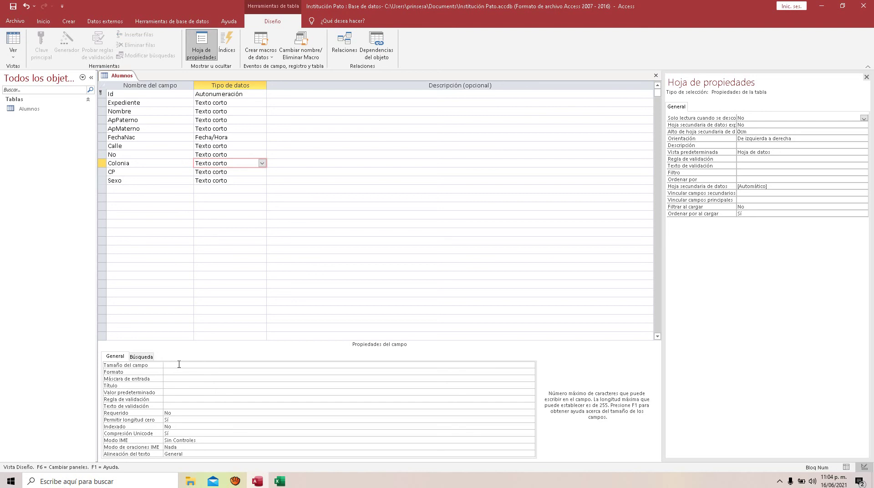
text(50)
Step: Set the CP field's size to 5 characters and move on to the Sexo field's data type
click(231, 174)
click(231, 173)
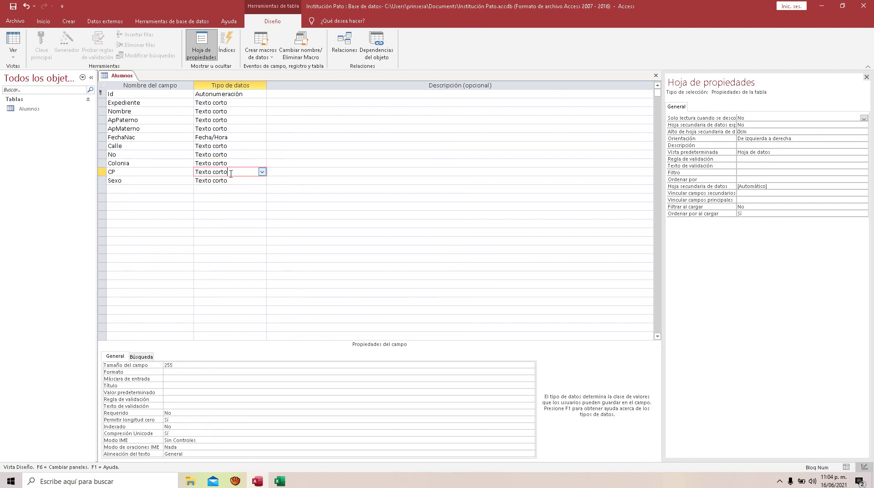
click(174, 366)
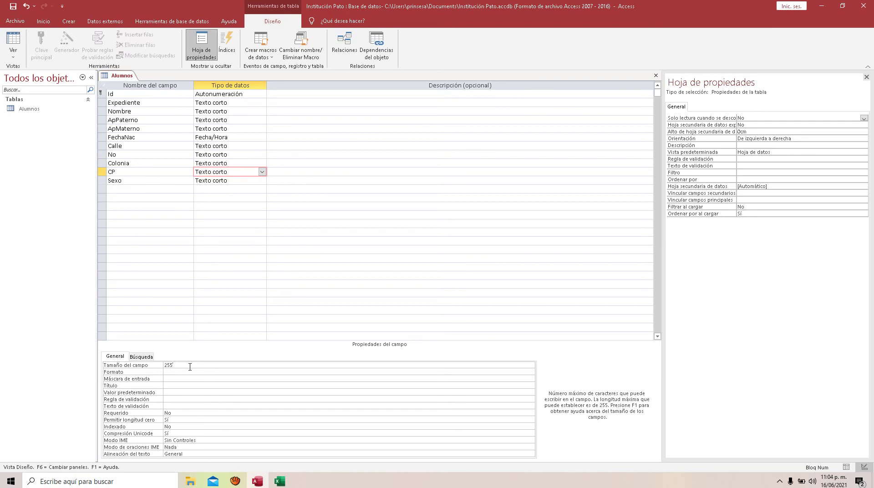
key(BackSpace)
key(BackSpace)
key(BackSpace)
click(231, 182)
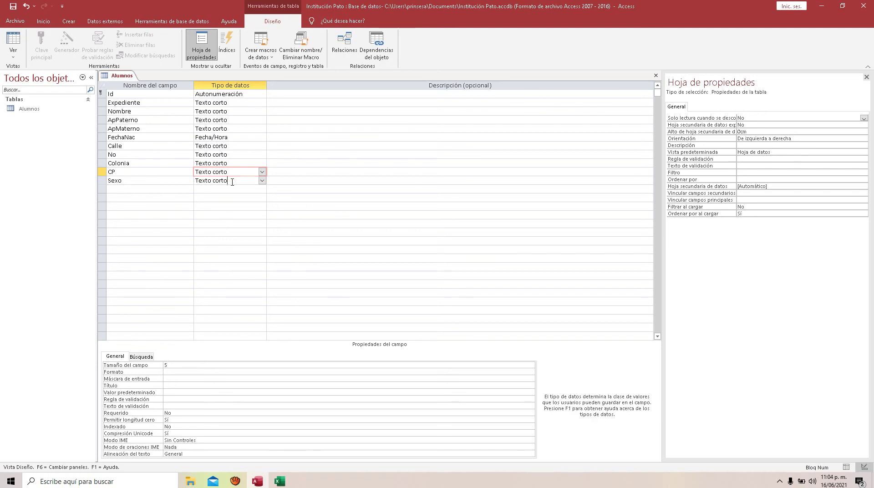
click(262, 182)
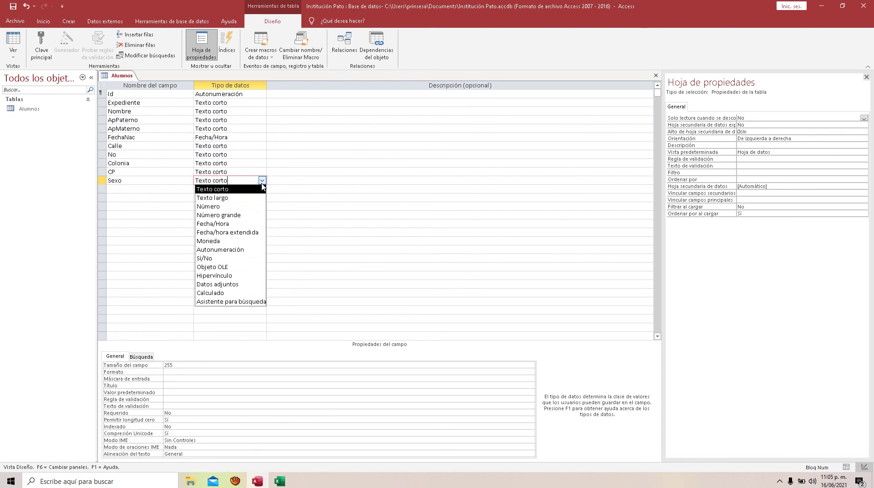
click(239, 302)
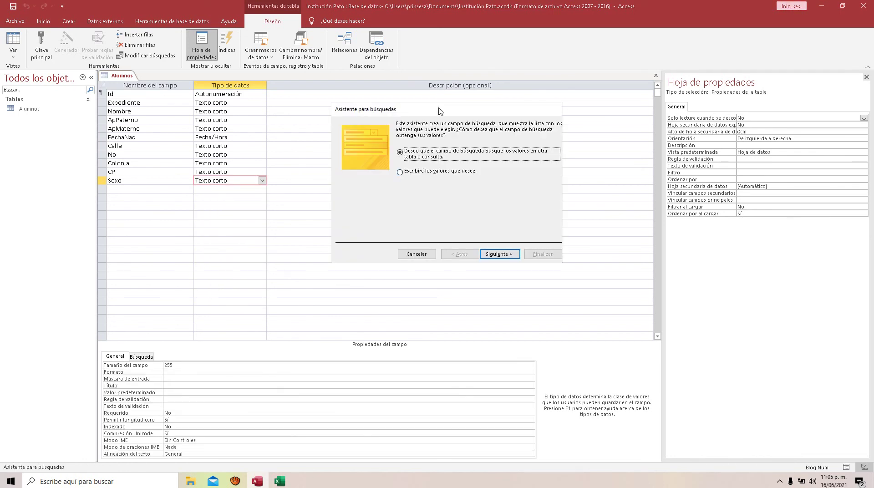
drag(439, 113, 365, 138)
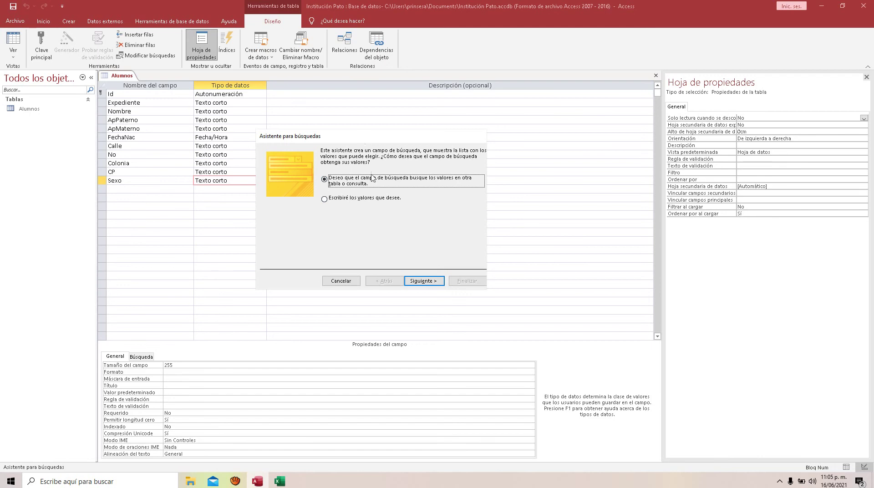
click(341, 281)
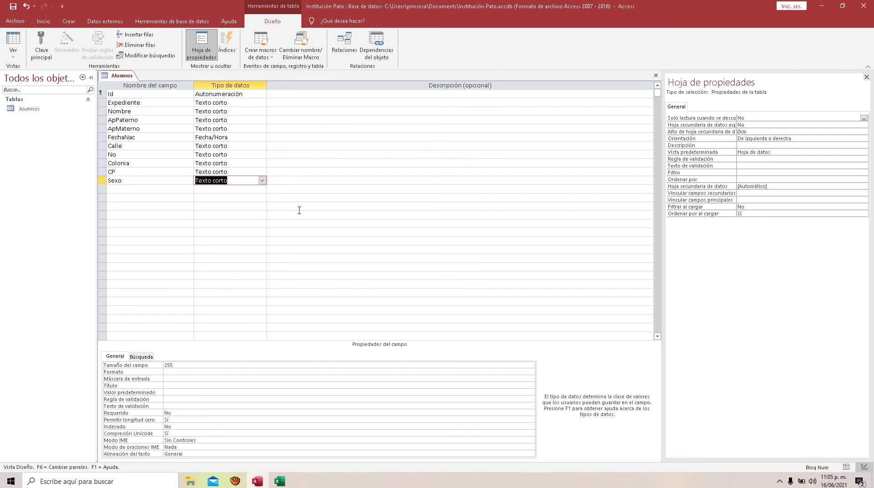
Step: Write the example text "veracruz Veracruz VERACRUZ" in the Calle field's description
click(327, 146)
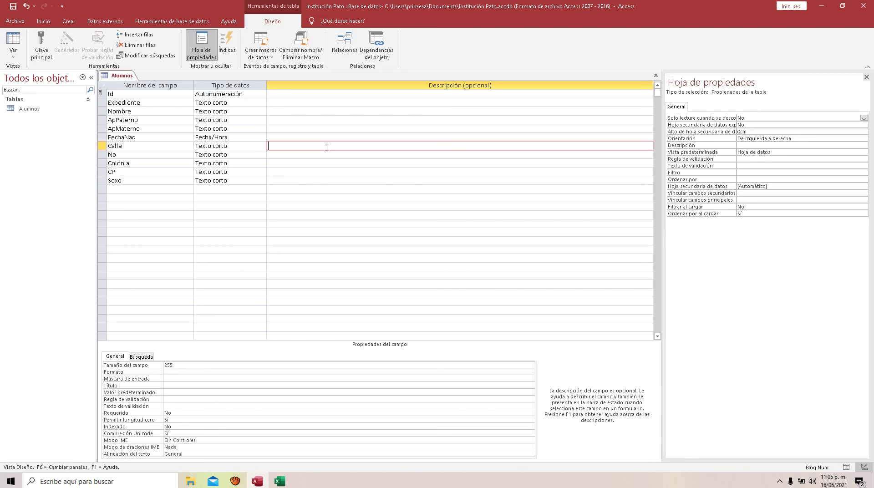
text(veracruz  Veracruz)
key(Caps_Lock)
text(VERACRUZ)
Step: Replace the example text in the Calle field's description with QUERETARO
key(BackSpace)
key(BackSpace)
key(BackSpace)
key(BackSpace)
key(BackSpace)
key(BackSpace)
key(BackSpace)
key(BackSpace)
key(BackSpace)
key(BackSpace)
key(BackSpace)
key(BackSpace)
key(BackSpace)
key(BackSpace)
key(BackSpace)
key(BackSpace)
key(BackSpace)
key(BackSpace)
key(BackSpace)
key(BackSpace)
text(QUERETARO)
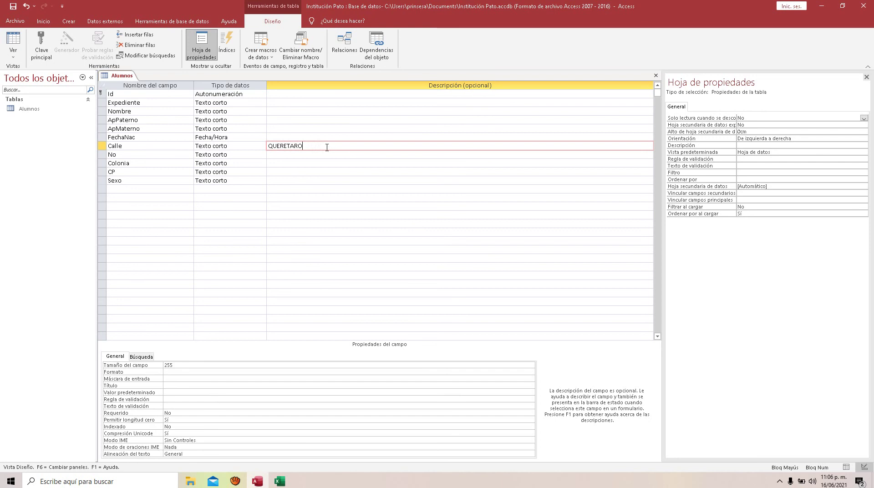
Step: Add the mixed-case spelling Queretaro beside the uppercase example in Calle's description, and clear the whole description
text(  qUERET)
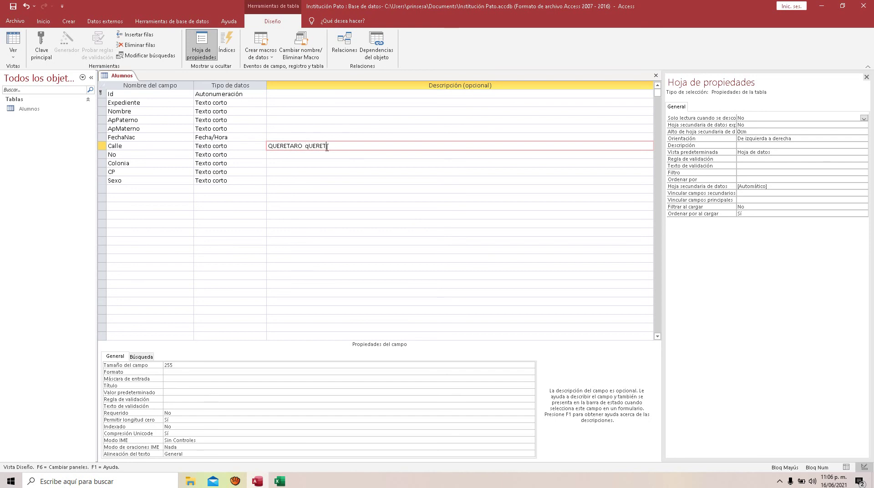
key(BackSpace)
key(BackSpace)
key(BackSpace)
key(BackSpace)
key(BackSpace)
key(BackSpace)
key(Caps_Lock)
text(Queretaro)
drag(342, 147, 262, 146)
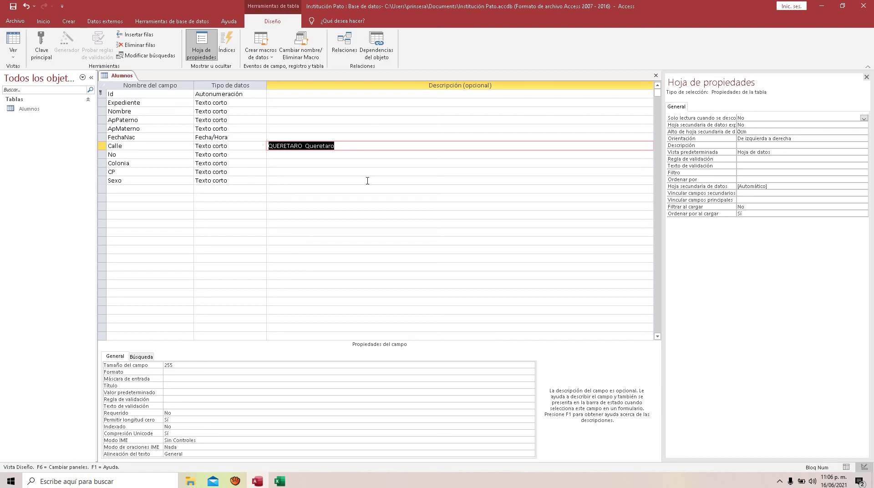
key(Delete)
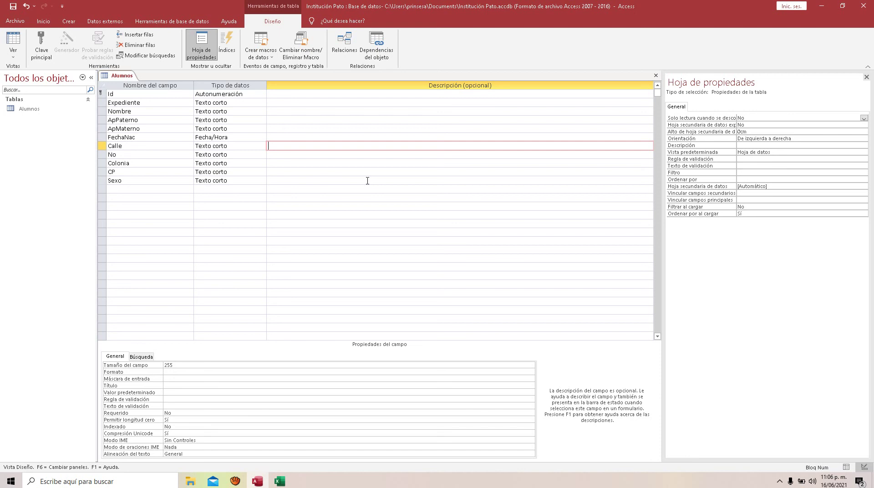
Step: Start the Lookup Wizard for the Sexo field and choose to enter the list values by hand
click(237, 180)
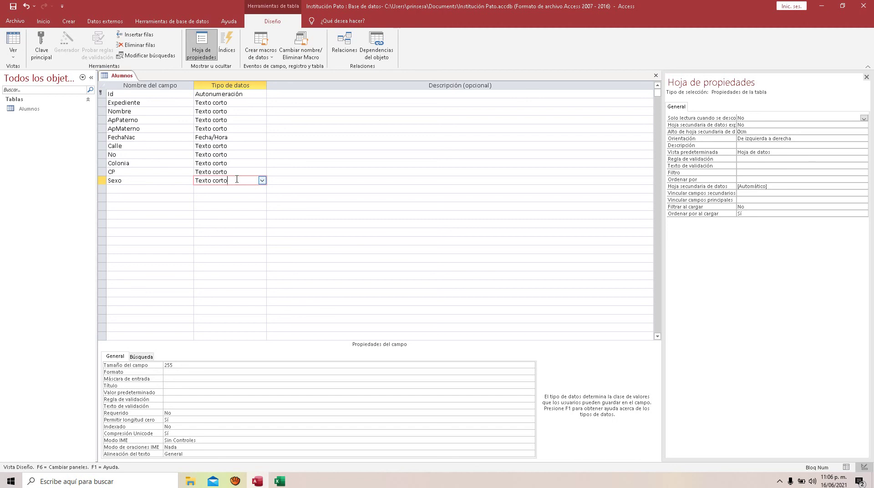
click(262, 181)
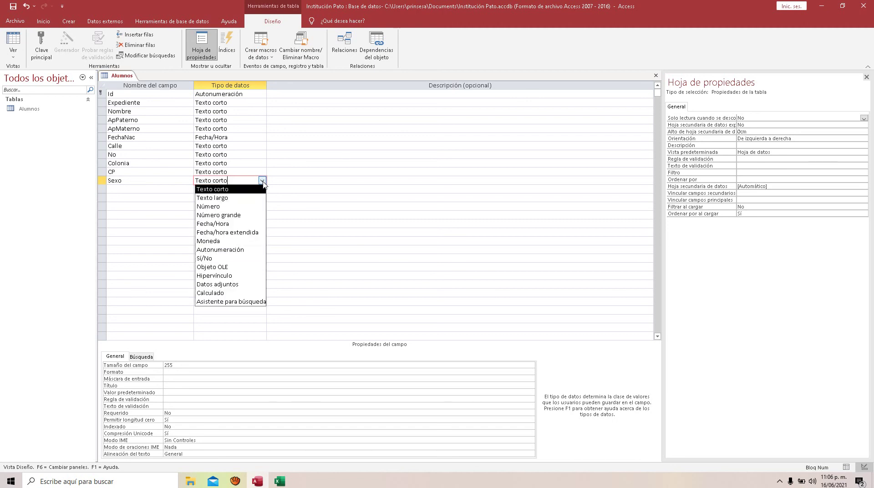
click(223, 302)
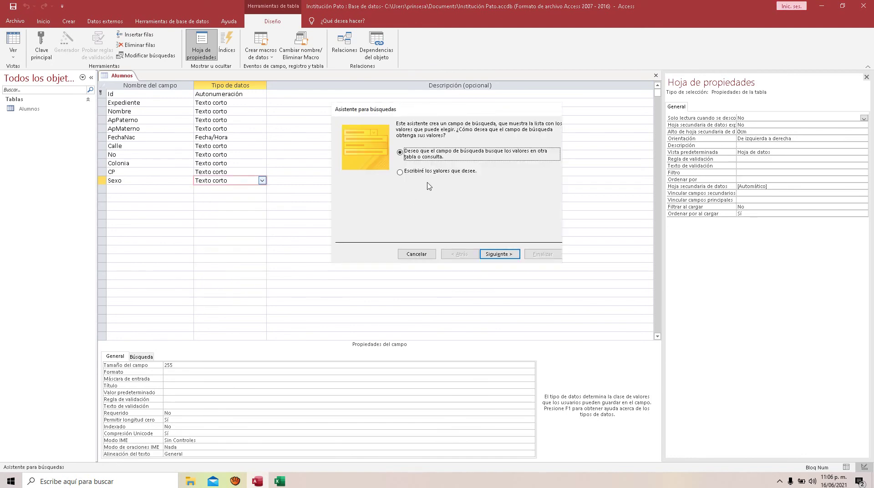
drag(427, 113, 348, 142)
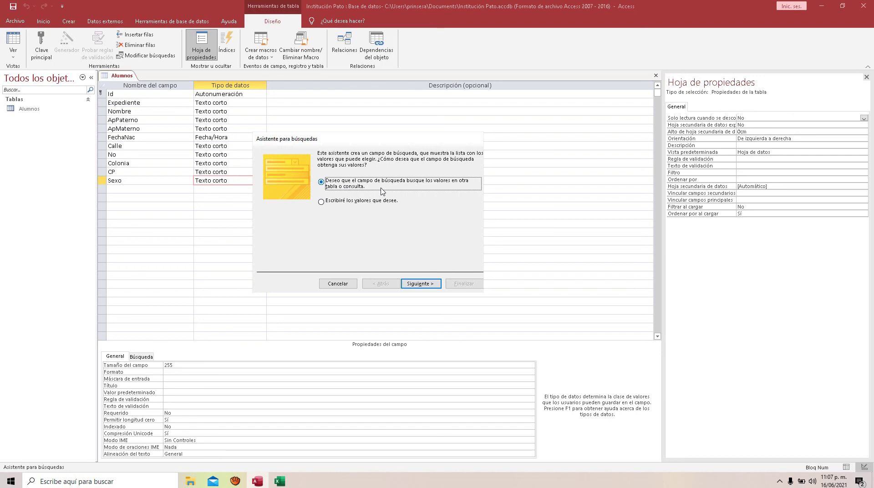
click(362, 205)
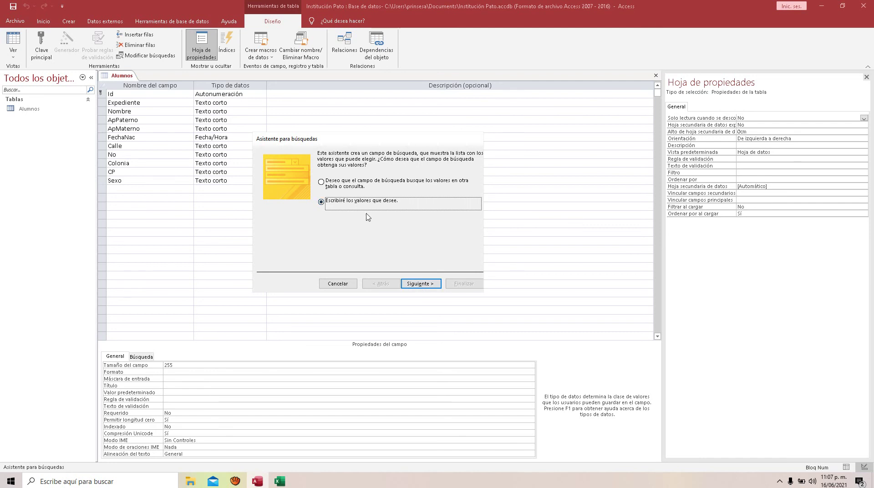
click(420, 280)
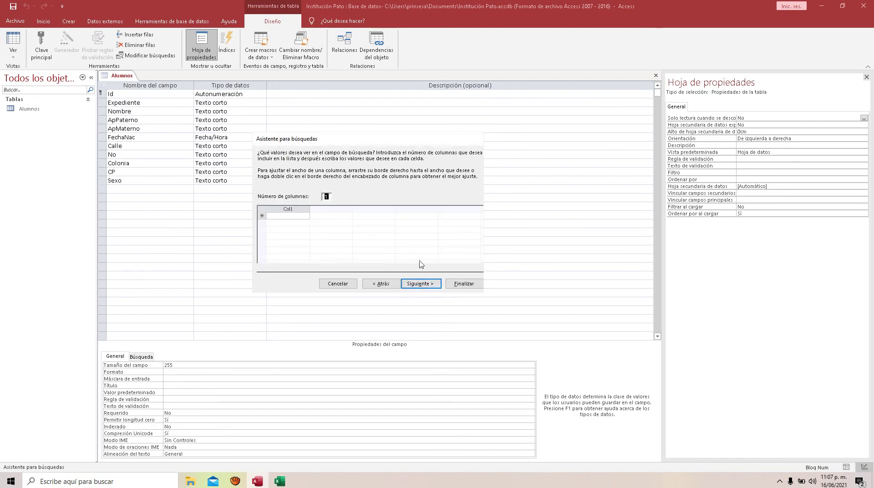
Step: Enter Femenino and Masculino as the Sexo field's single-column lookup values and finish the wizard
click(289, 216)
click(288, 217)
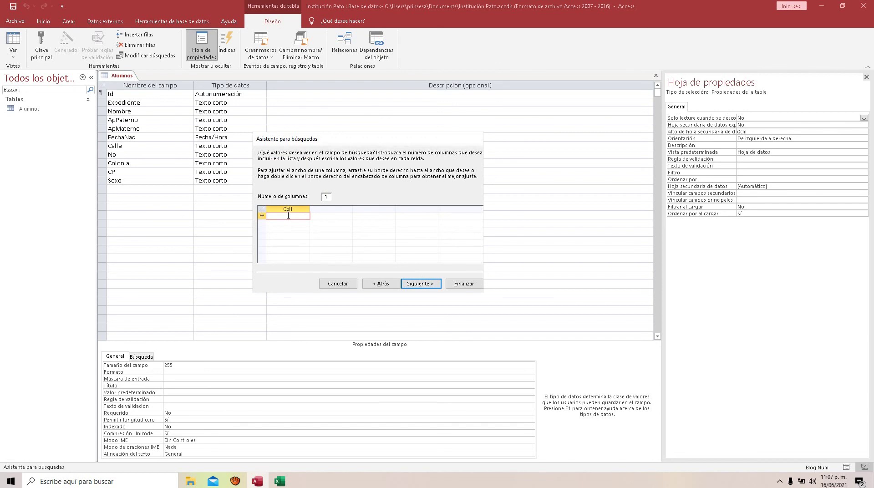
text(Masculino)
click(283, 223)
key(Up)
text(Femenino)
click(273, 223)
text(Masculino)
drag(333, 142, 355, 78)
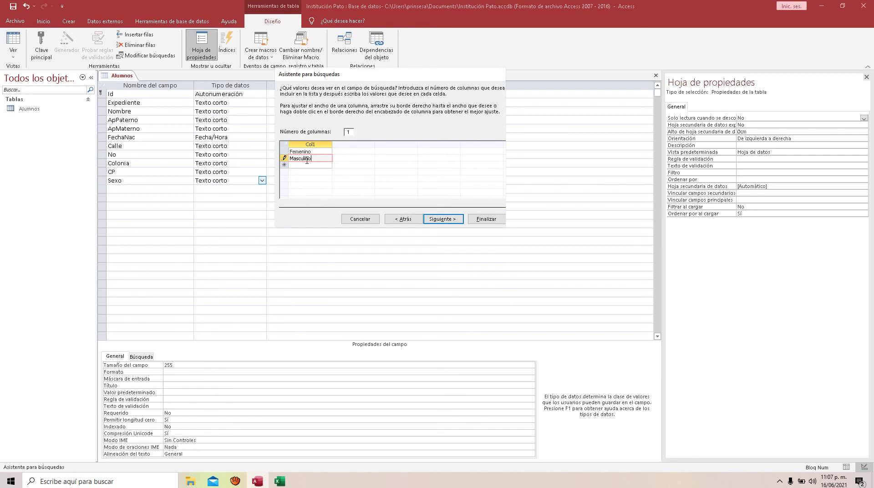
click(488, 220)
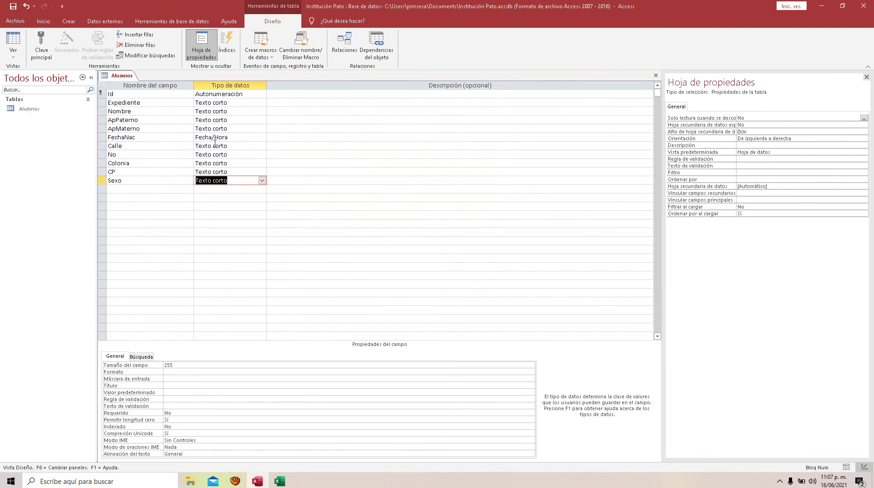
Step: Clear the existing field size of the Expediente field
click(235, 94)
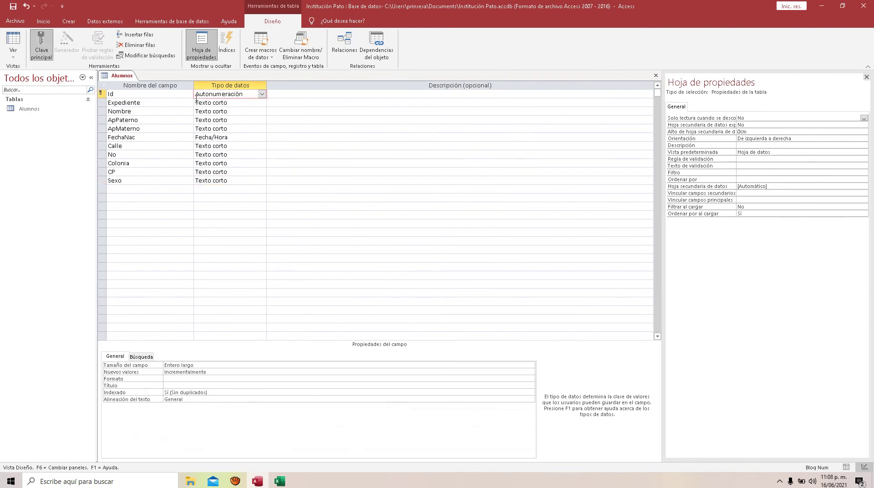
click(231, 103)
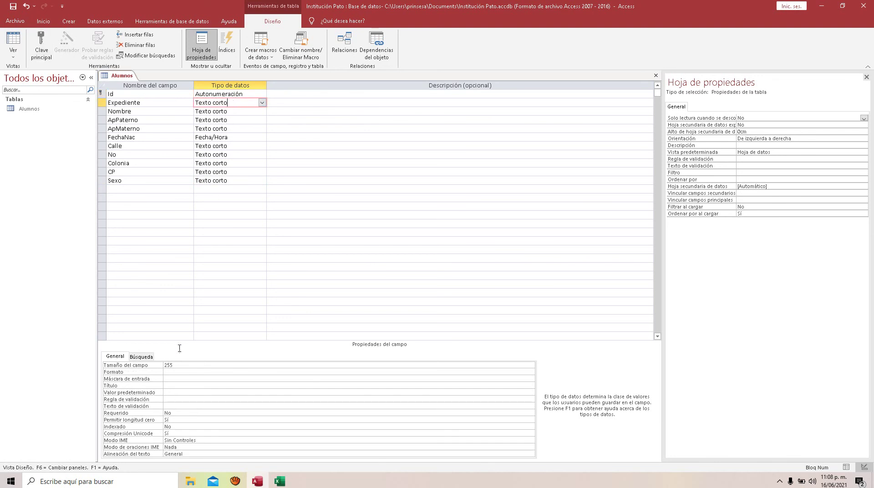
double_click(172, 365)
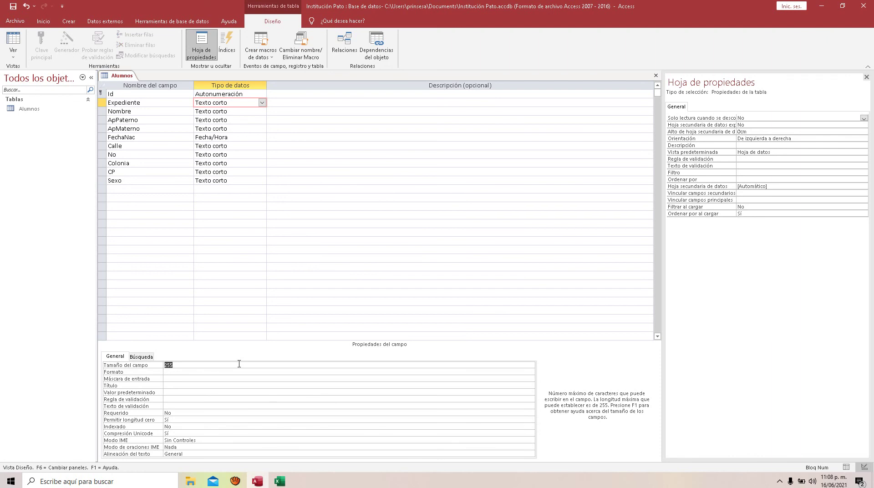
key(BackSpace)
Step: Set the Nombre field's size to 30 characters
click(228, 112)
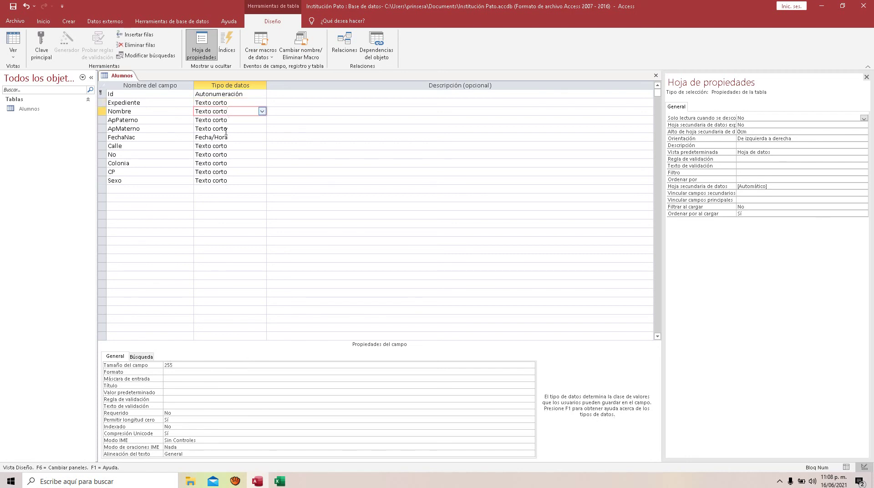
double_click(174, 365)
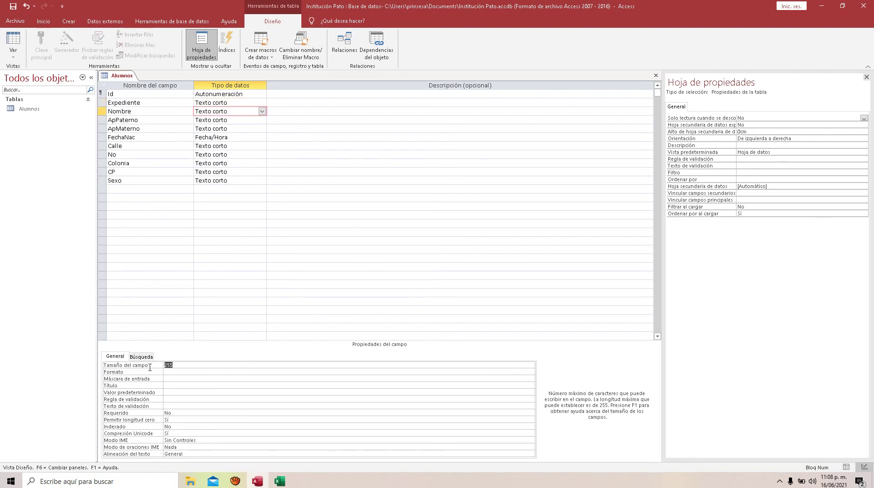
text(030)
Step: Set the field size of both ApPaterno and ApMaterno to 20 characters
click(233, 120)
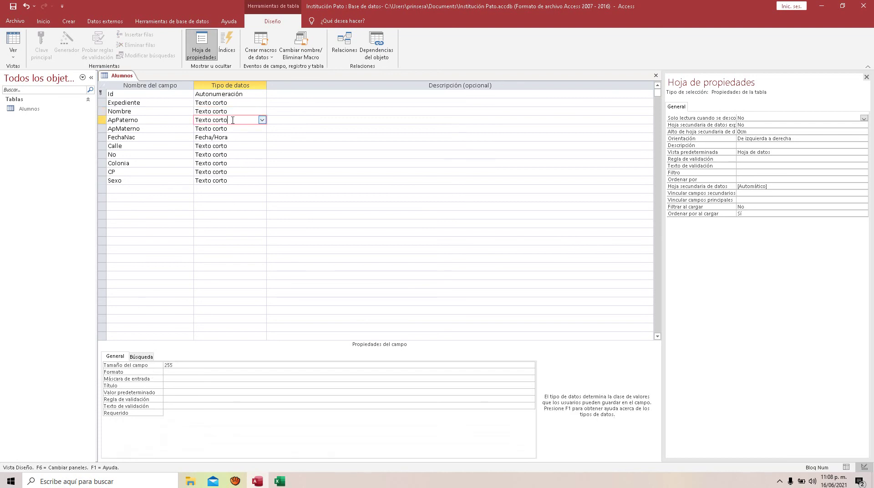
double_click(177, 369)
text(20)
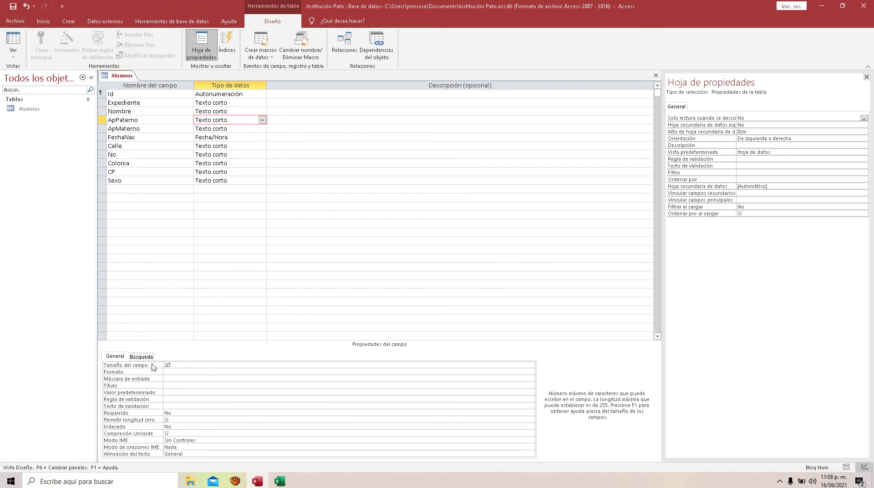
click(236, 128)
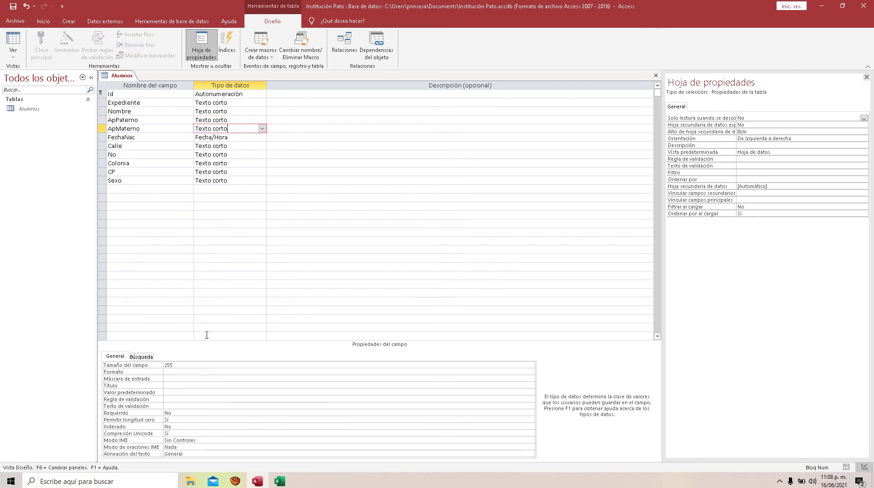
double_click(182, 365)
text(20)
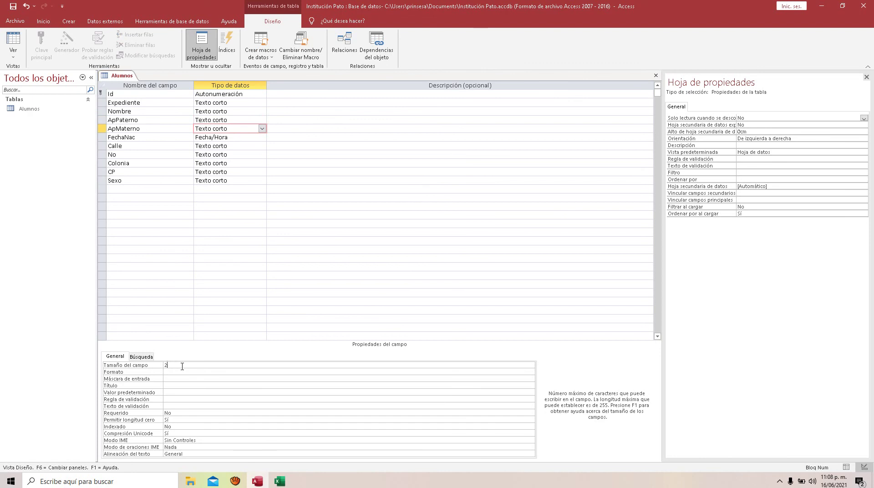
Step: Set the Calle field's size to 50 characters and check the properties of the No, Colonia and CP fields
click(232, 137)
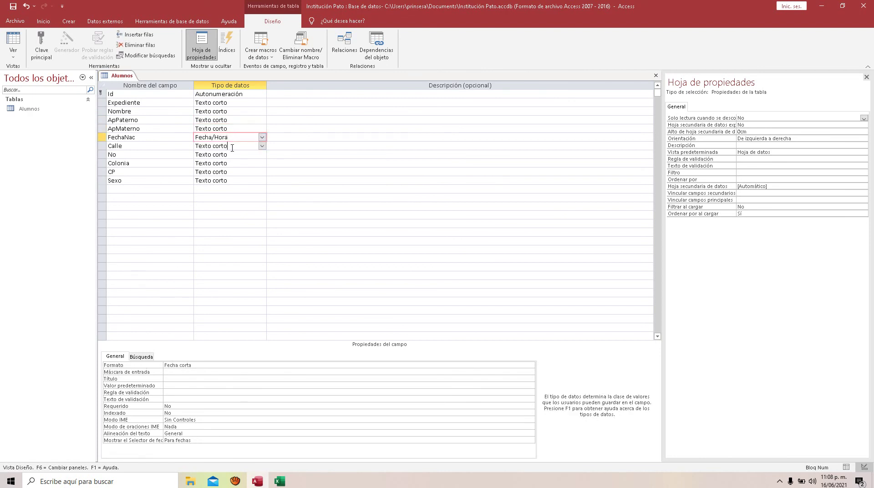
click(232, 146)
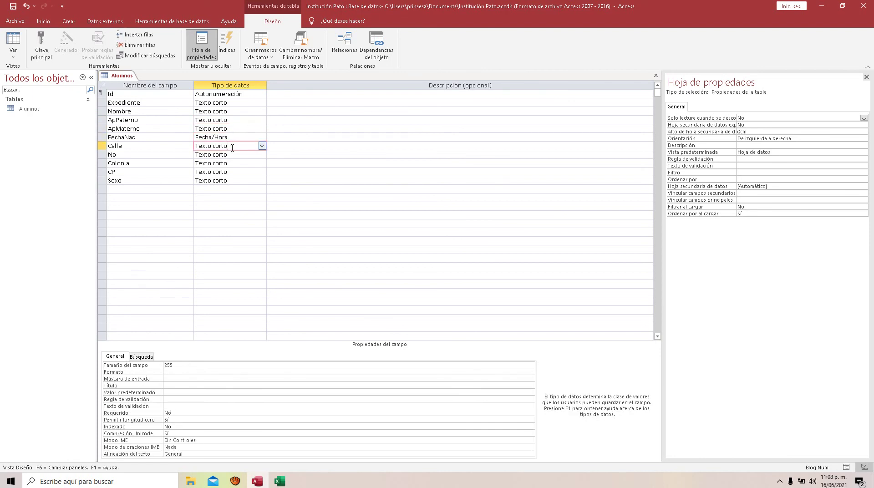
double_click(175, 364)
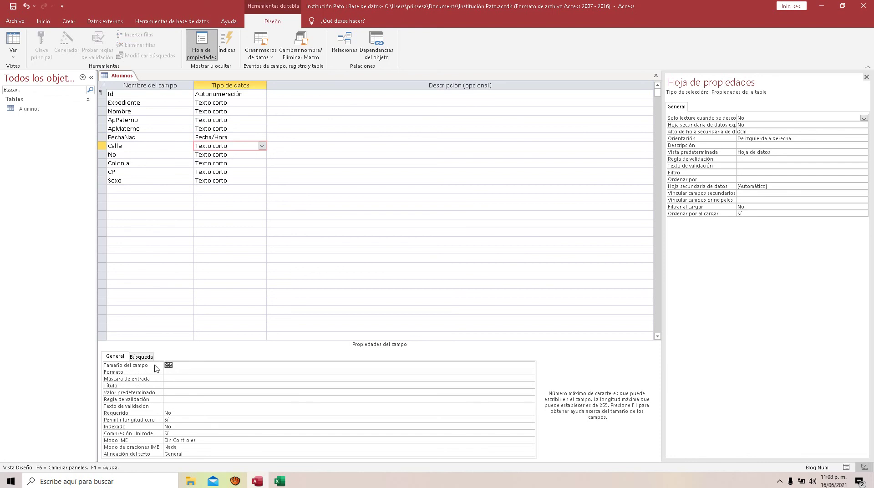
text(50)
click(234, 155)
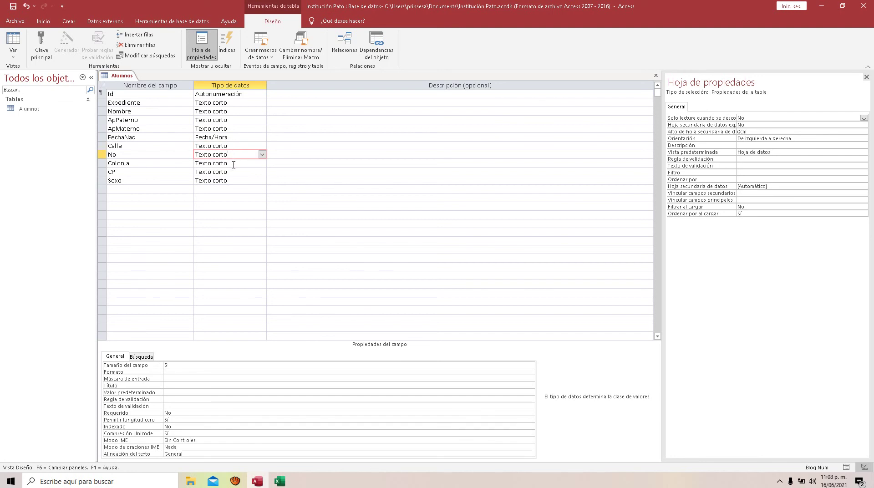
click(234, 164)
click(231, 175)
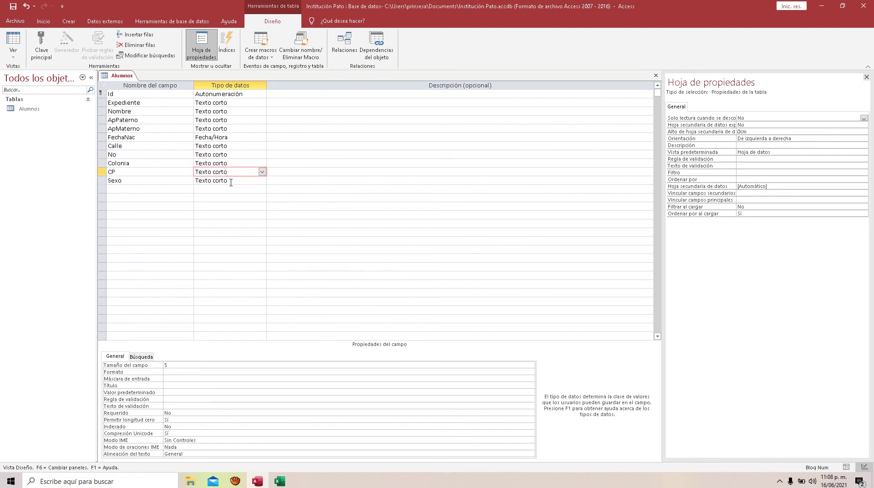
Step: Run the Lookup Wizard on Sexo again, with its values typed in manually, and advance to the value list
click(234, 181)
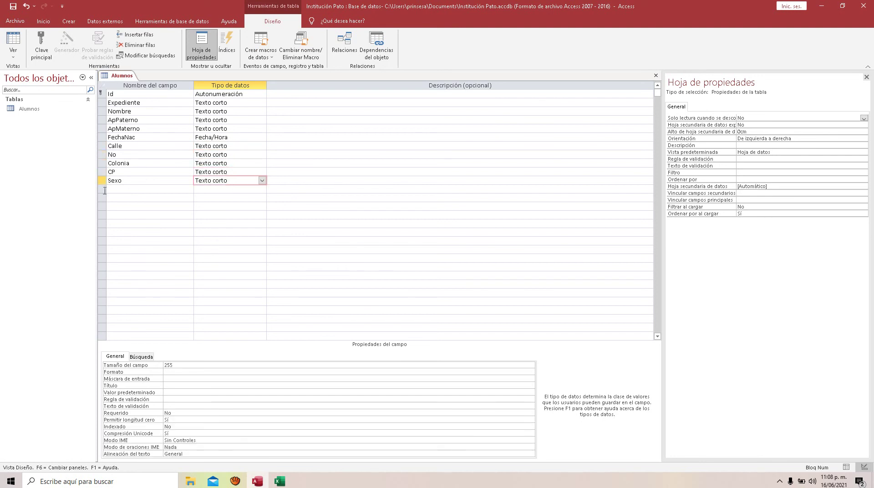
click(262, 180)
click(234, 303)
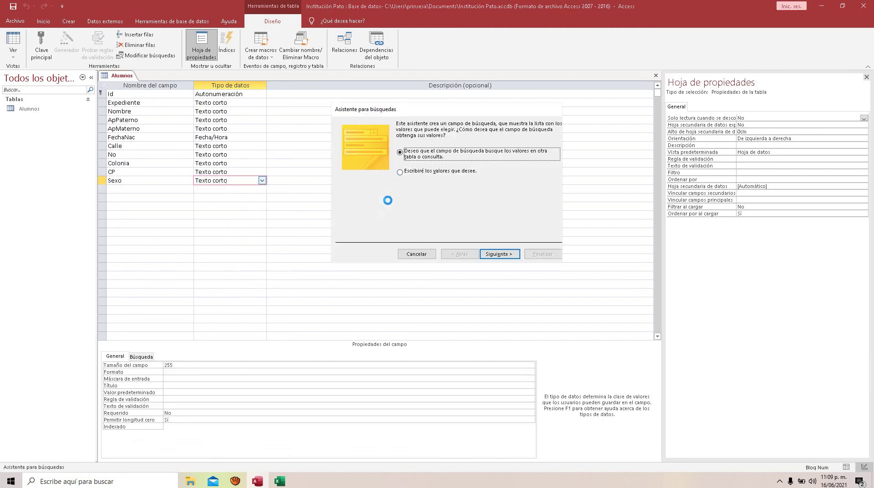
click(424, 173)
click(509, 255)
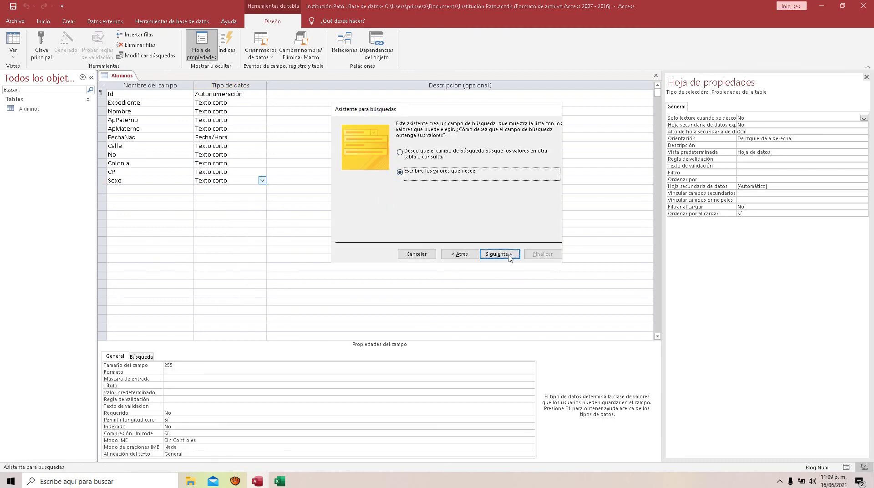
Step: Enter Femenino and Masculino as the lookup values for Sexo in one column and finish the Lookup Wizard
click(372, 187)
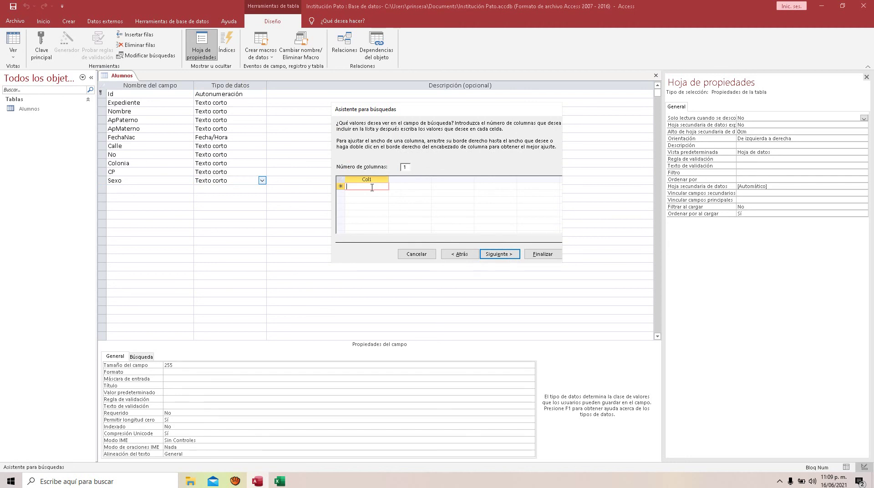
text(Femenino)
click(360, 194)
text(Ma)
click(507, 255)
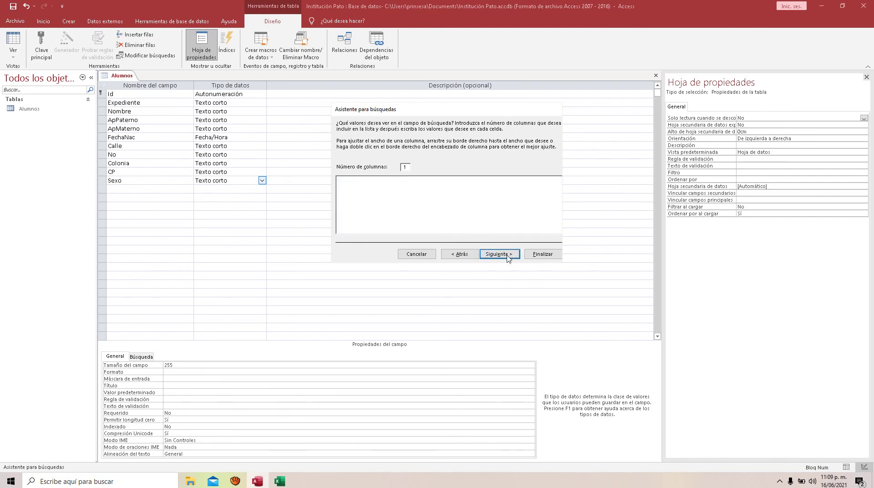
click(543, 255)
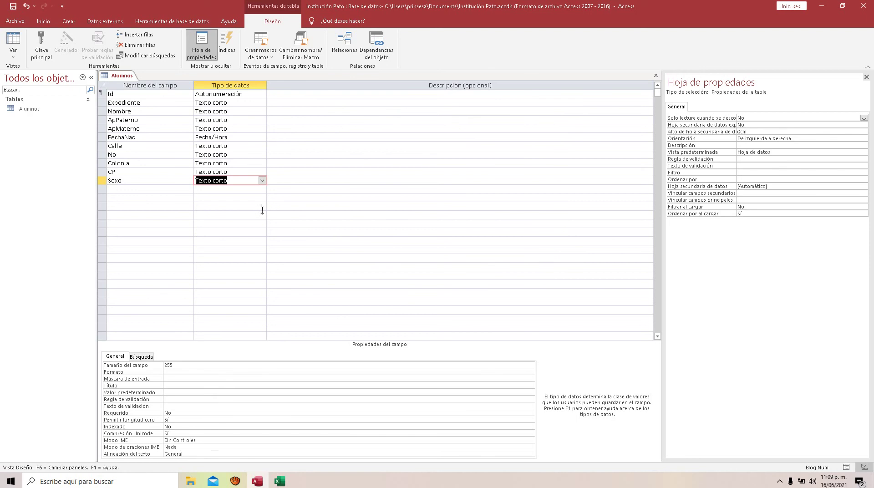
Step: Review the data type options for Sexo and the properties of the Alumnos fields from Id to Sexo
click(263, 181)
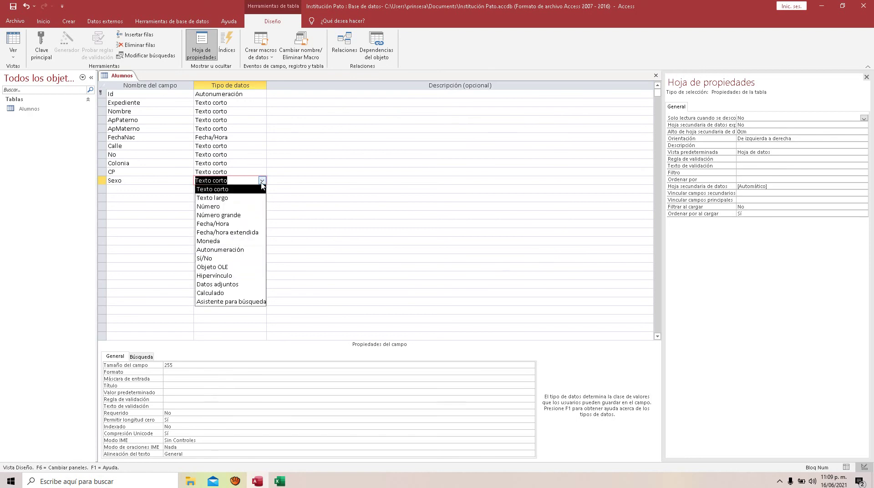
click(262, 183)
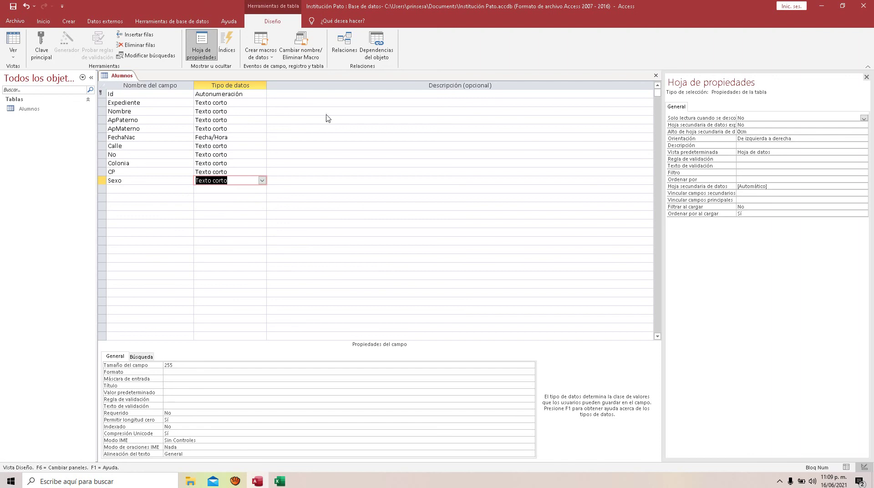
click(285, 95)
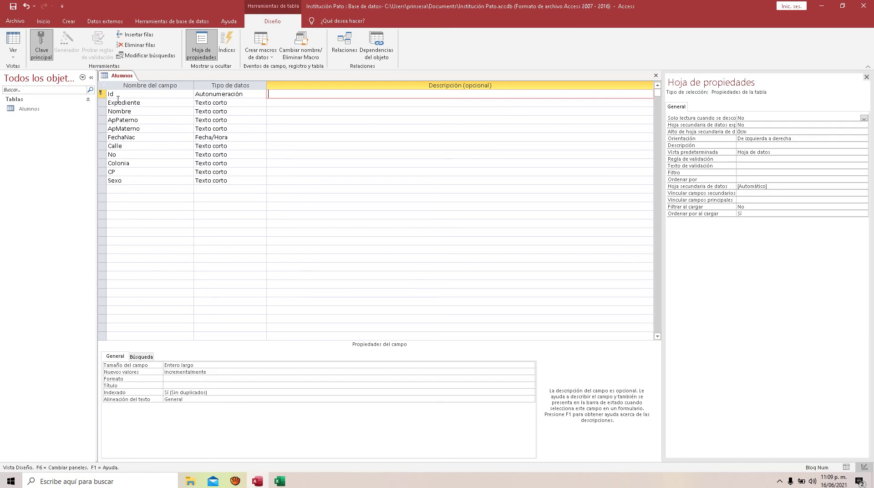
click(121, 119)
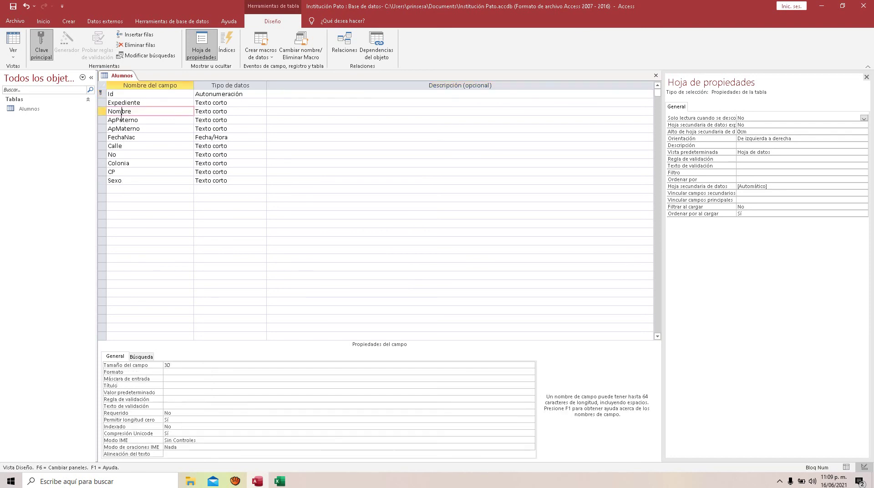
click(121, 129)
click(120, 137)
click(117, 146)
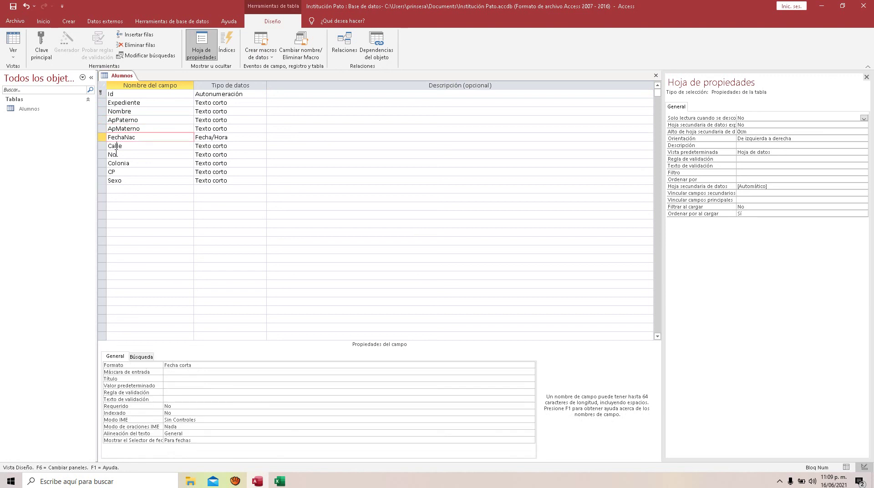
click(116, 154)
click(116, 163)
click(114, 172)
click(114, 180)
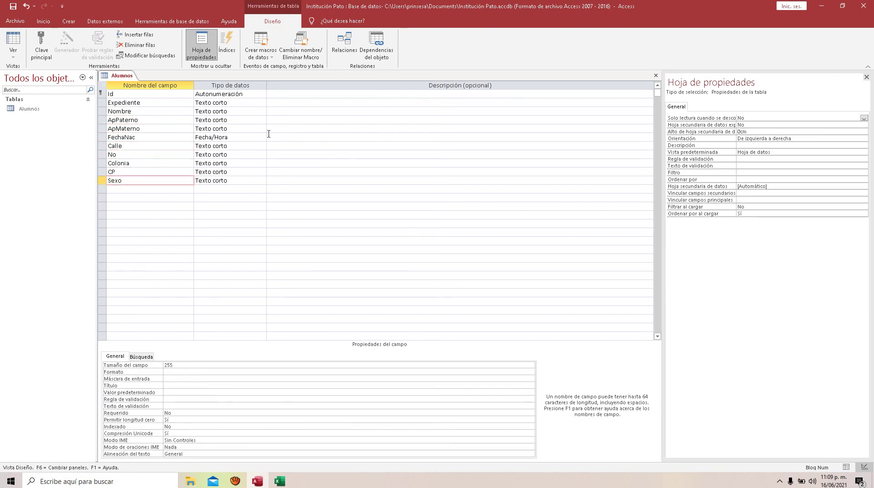
click(129, 103)
click(121, 111)
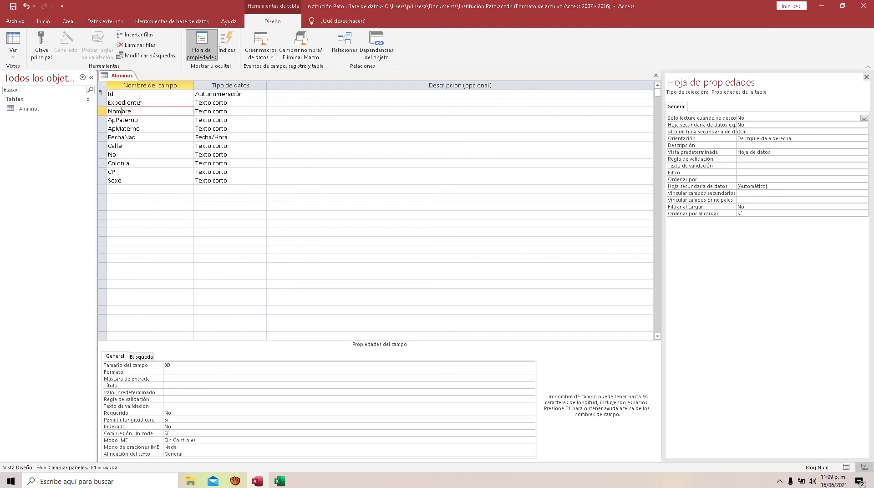
Step: Save the design of the Alumnos table and close it
right_click(121, 76)
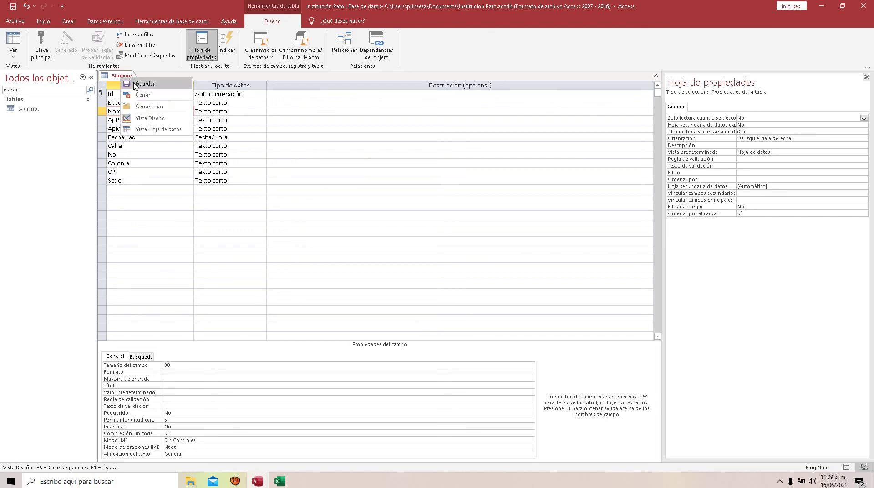
click(135, 85)
right_click(127, 77)
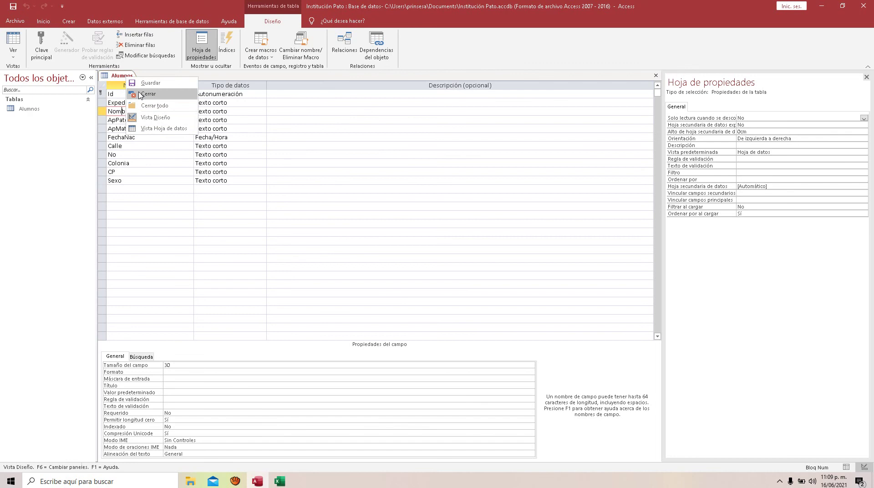
click(146, 94)
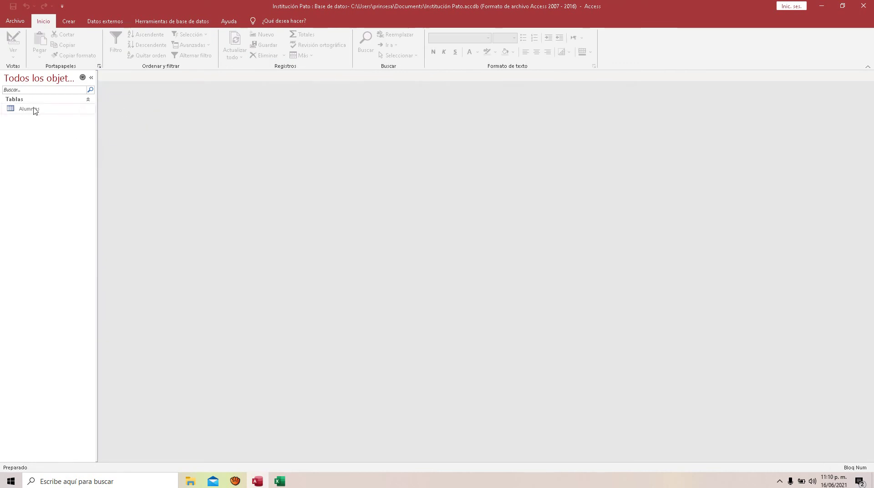
Step: Open the Alumnos table in datasheet view and go through the new record's fields from Expediente to Sexo
double_click(35, 110)
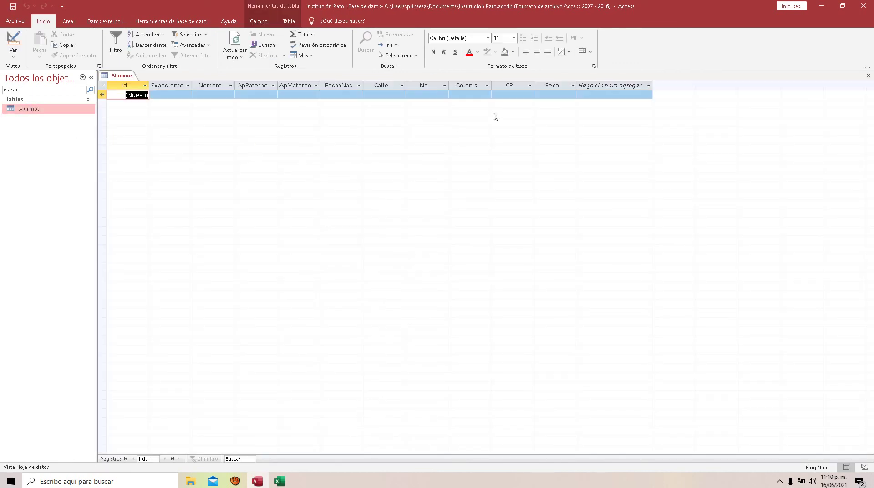
click(560, 96)
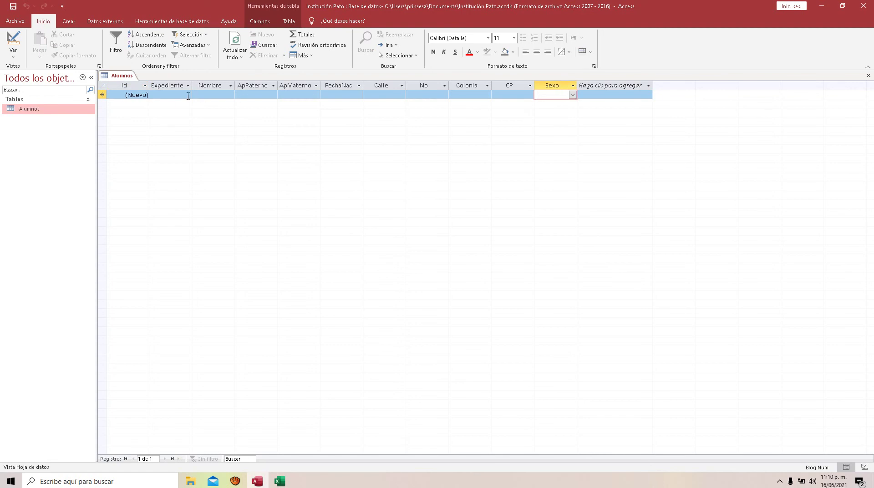
click(173, 95)
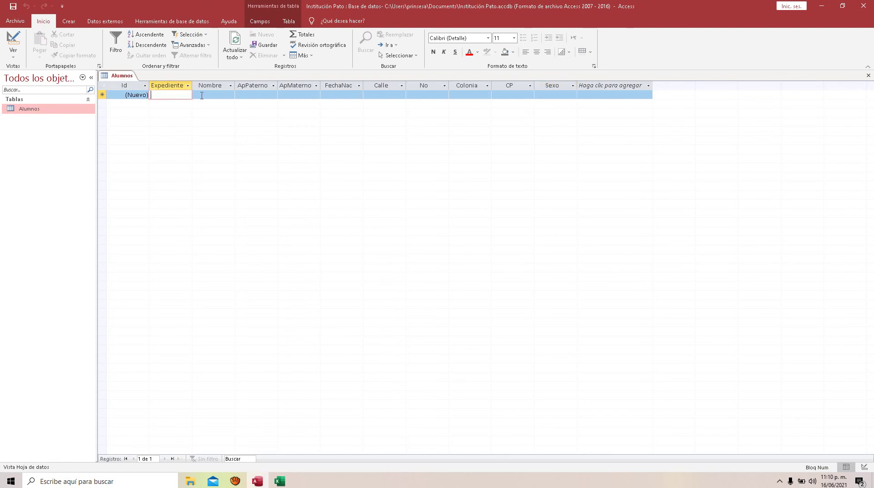
click(202, 95)
click(240, 95)
click(285, 95)
click(326, 95)
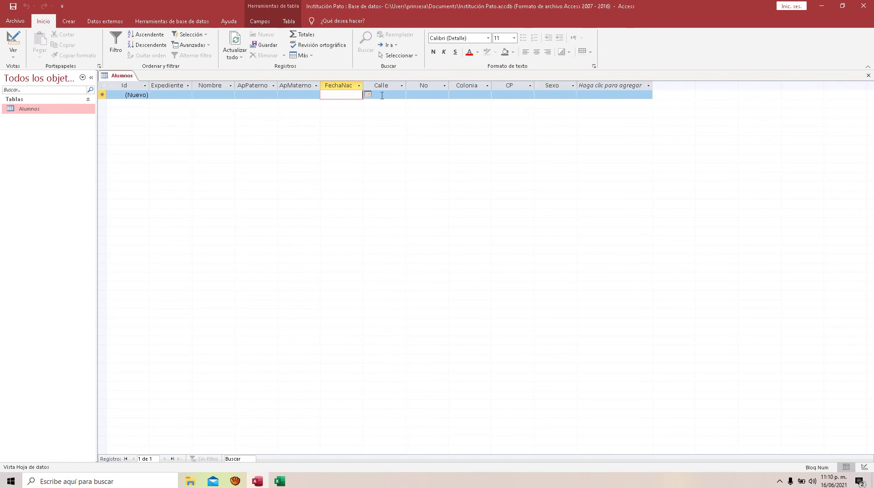
click(375, 94)
click(427, 95)
click(474, 94)
click(512, 94)
click(556, 96)
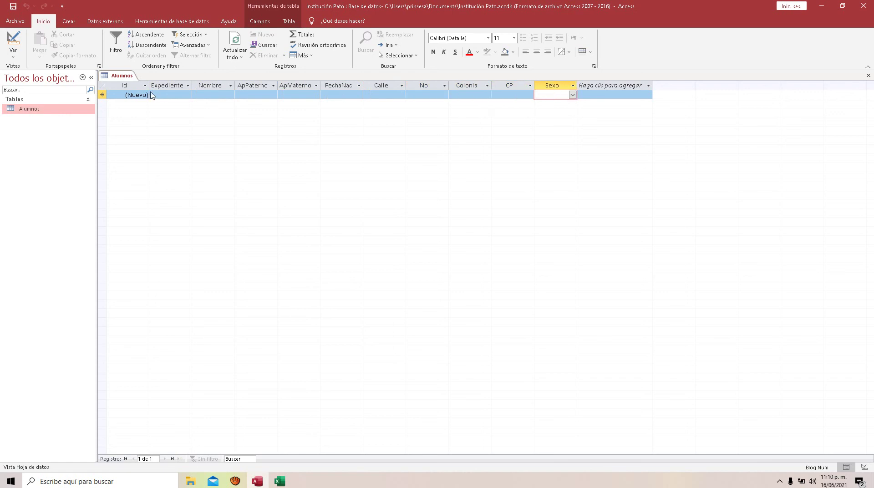
Step: Check the new record's fields again, including the FechaNac date picker and the Sexo value list, and close the Alumnos table
click(166, 95)
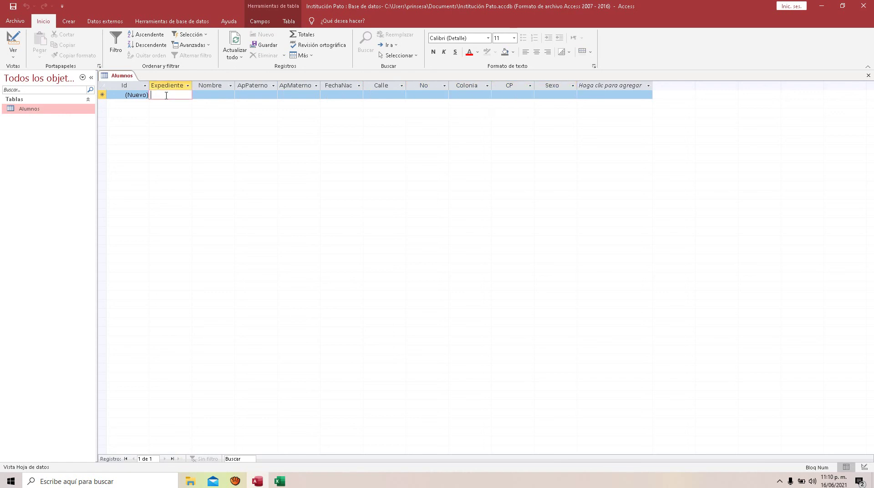
click(209, 95)
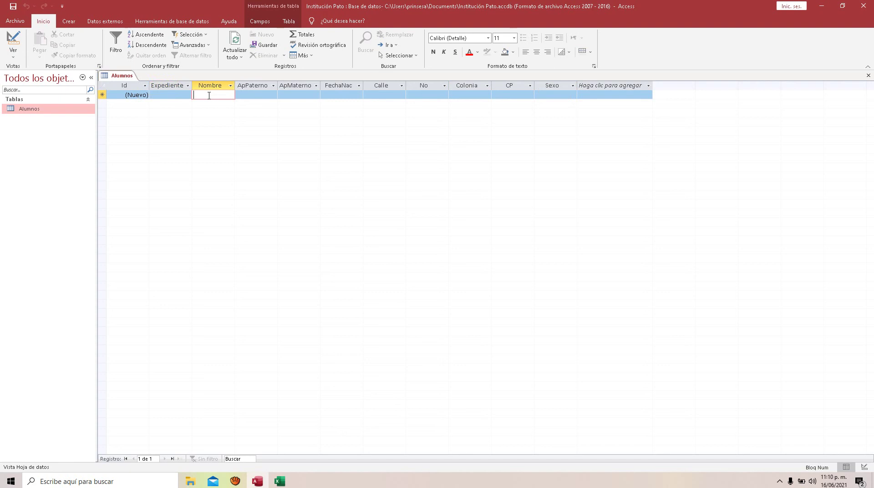
click(250, 95)
click(300, 95)
click(347, 95)
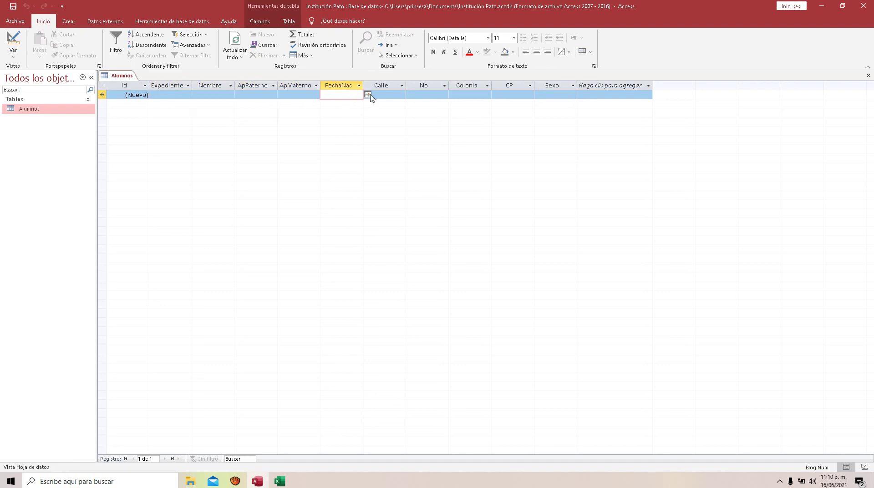
click(370, 95)
click(381, 102)
click(384, 96)
click(430, 94)
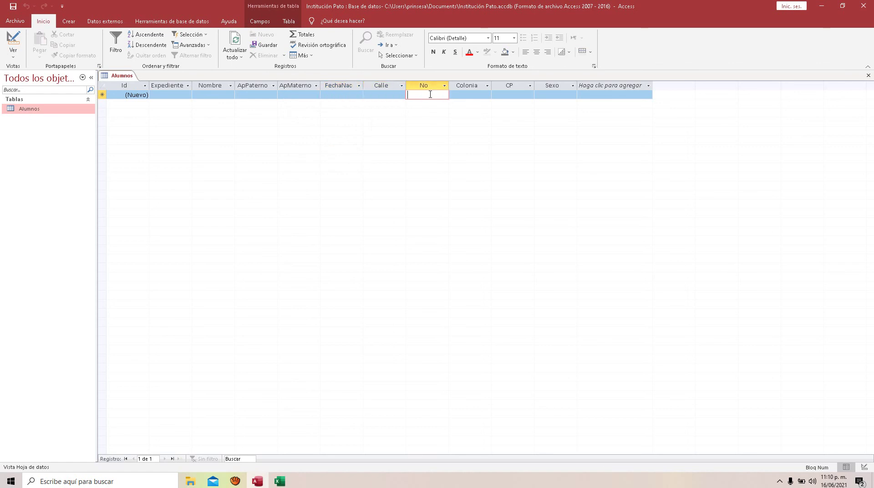
click(482, 95)
click(512, 95)
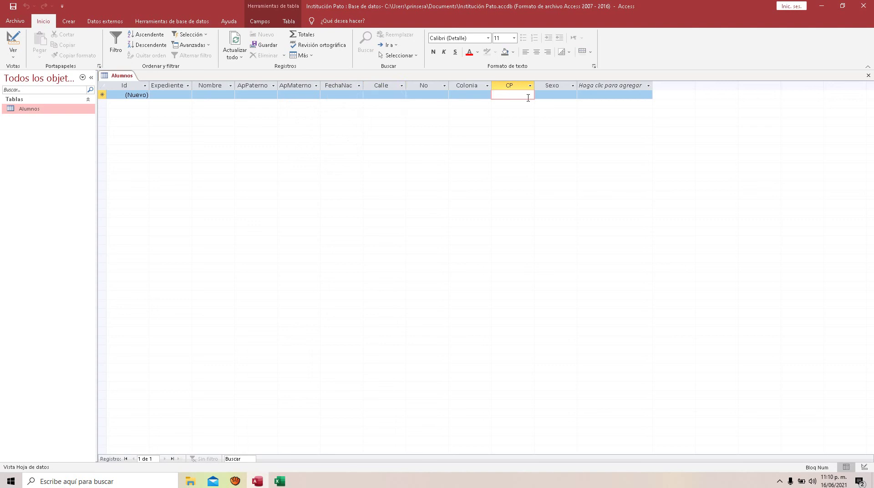
click(561, 93)
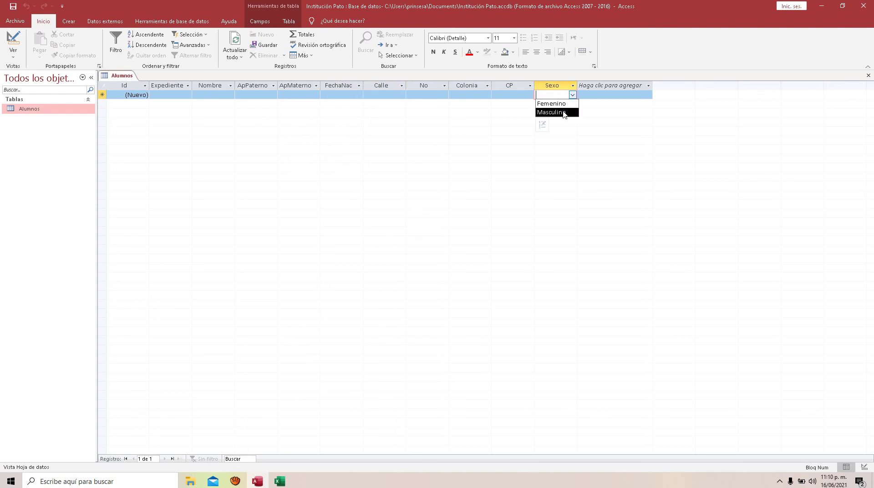
click(441, 122)
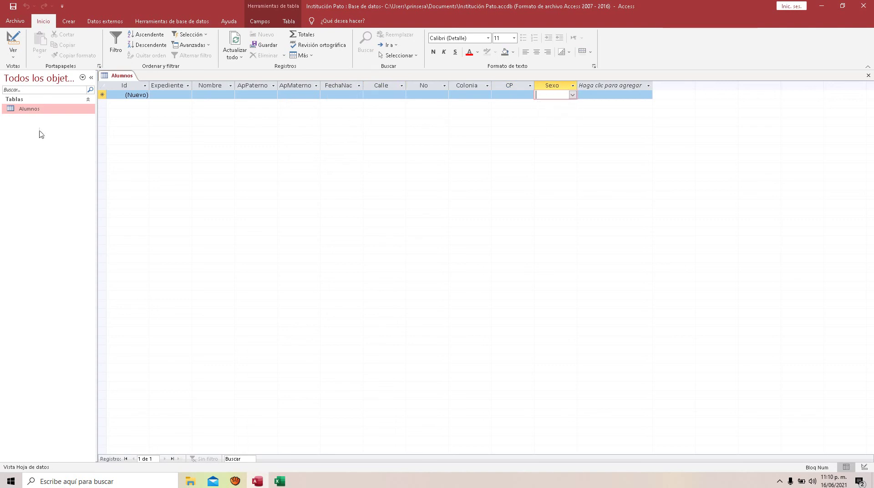
right_click(121, 78)
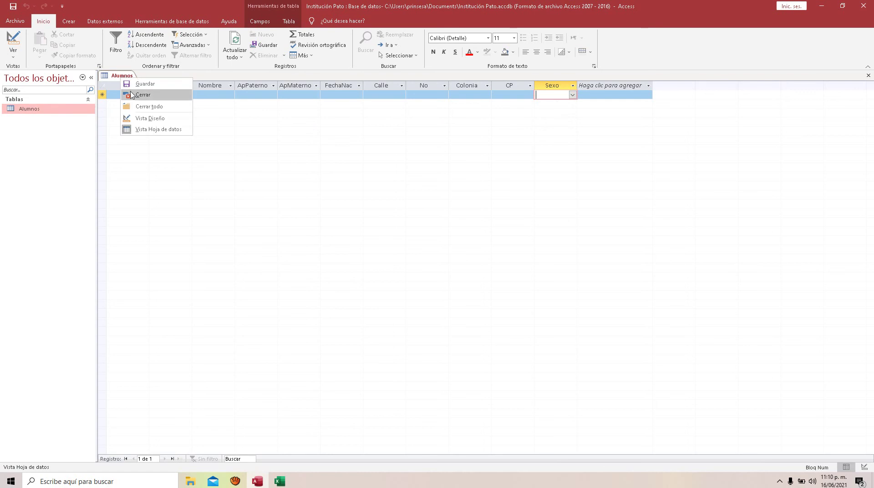
click(133, 95)
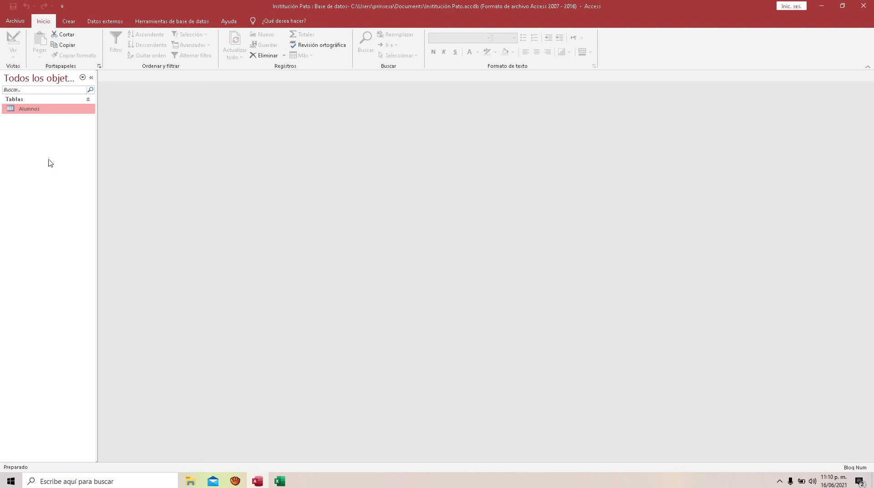
Step: Create a new table and open it in Design view, saving it as Tutores
click(69, 21)
click(55, 50)
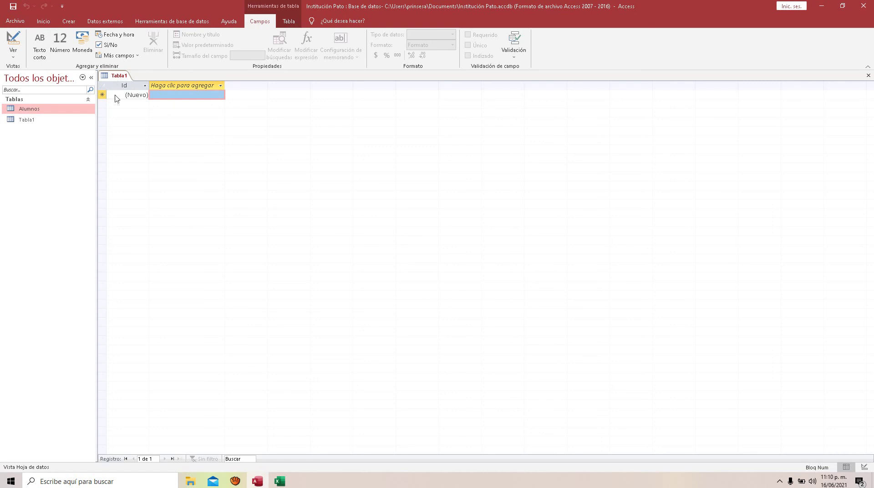
right_click(119, 75)
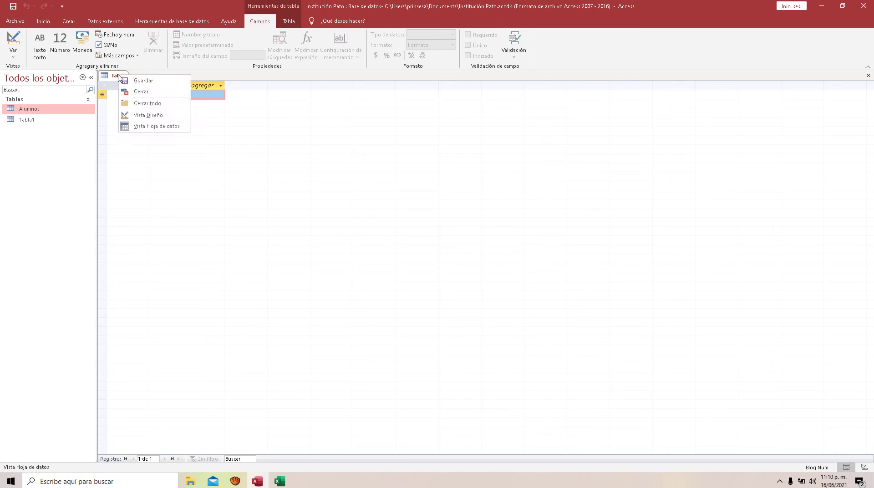
click(145, 115)
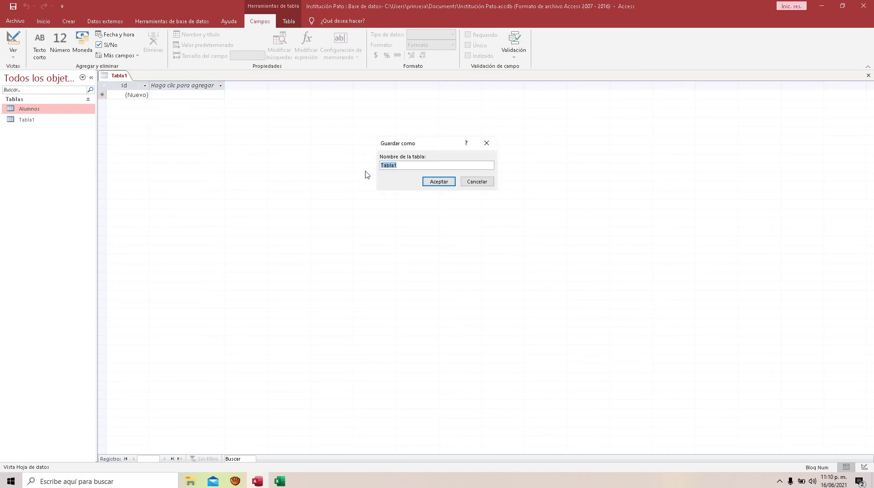
text(Tutores)
click(445, 182)
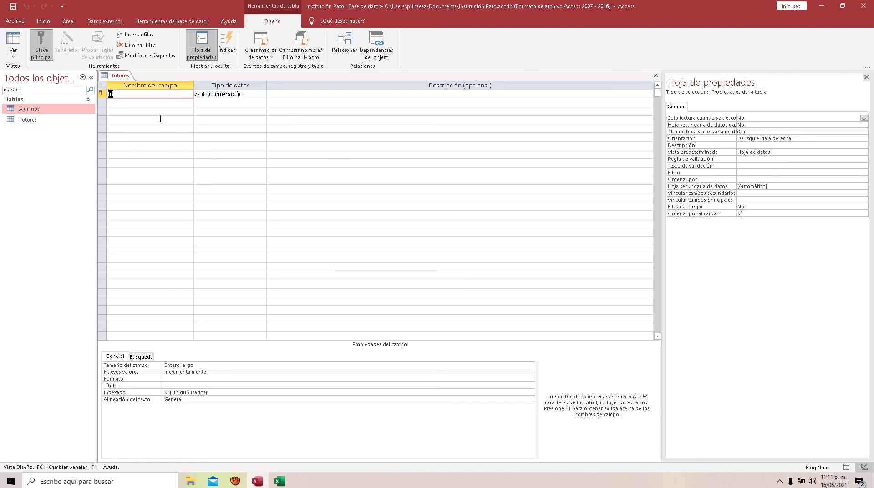
Step: Switch to Excel and add a second worksheet to the Libro1 workbook
click(280, 481)
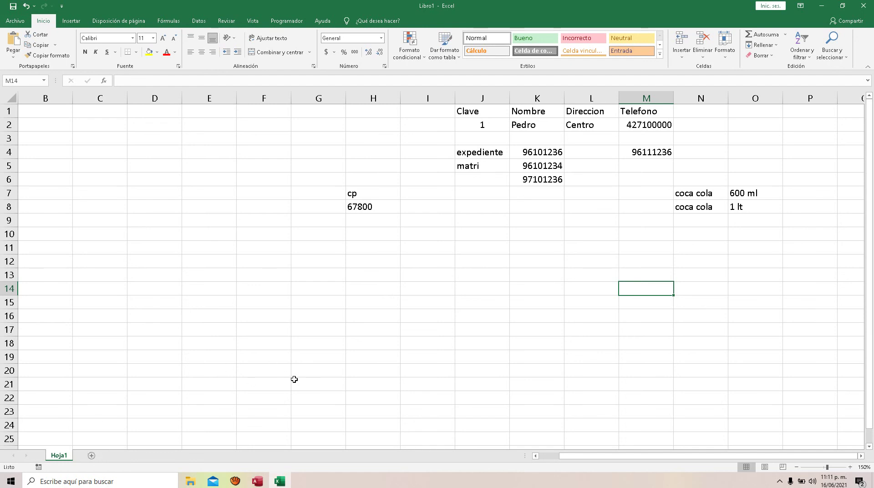
click(91, 456)
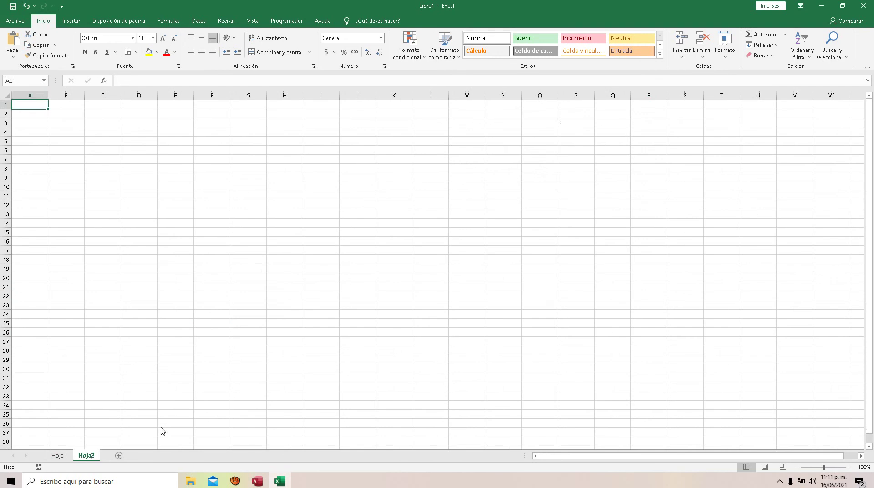
click(223, 332)
click(269, 240)
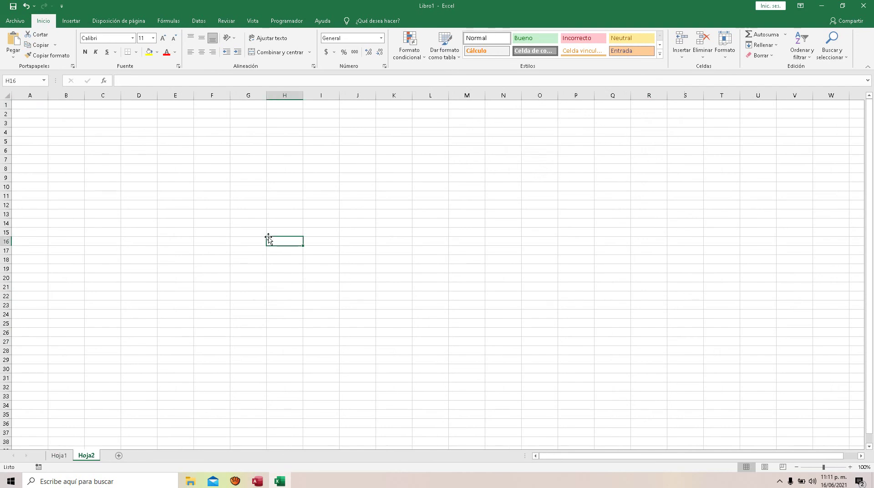
text(=buscar)
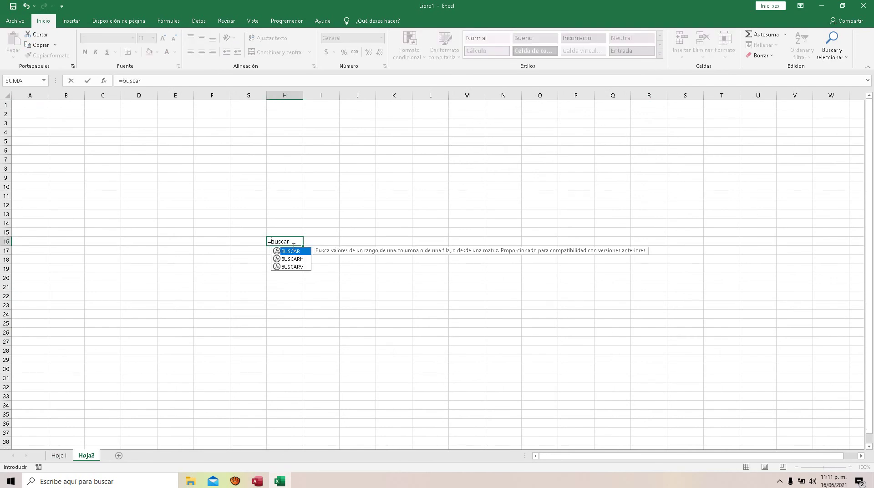
key(Escape)
key(Escape)
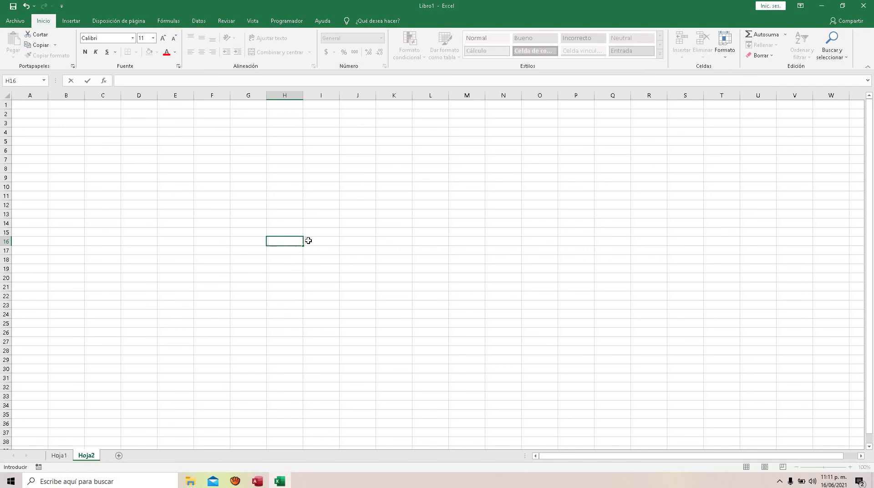
Step: Look at sheets Hoja1 and Hoja2 in turn to compare their contents
click(64, 455)
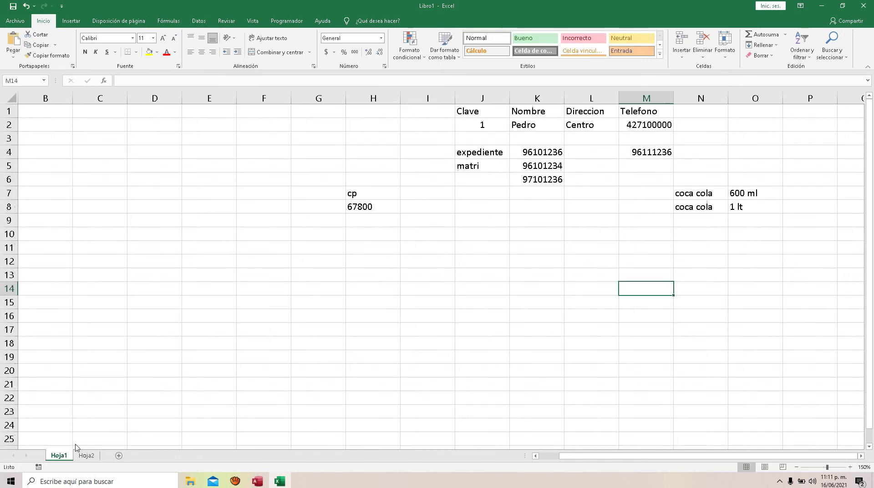
click(122, 177)
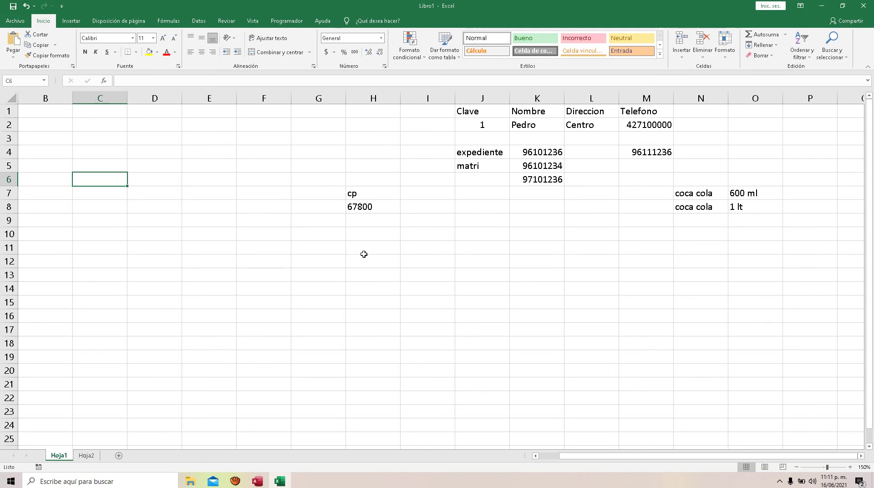
click(86, 456)
click(59, 455)
click(86, 456)
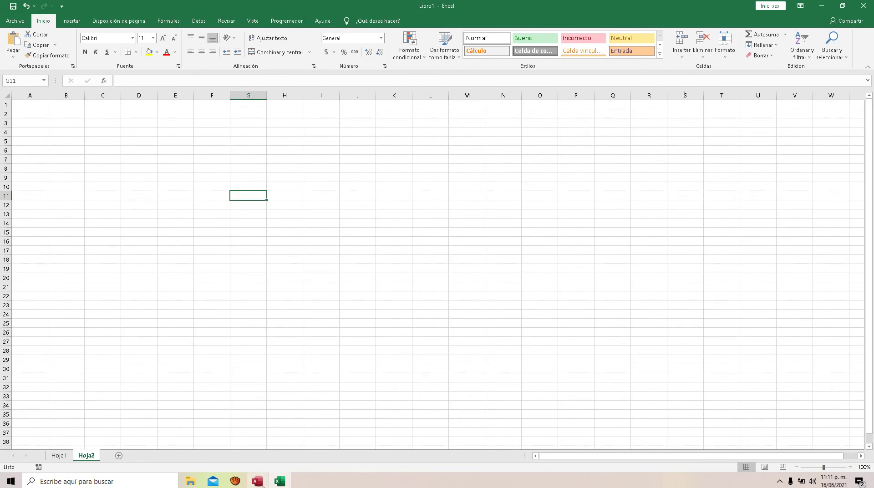
Step: Switch to Access and add a NombreTutor field below Id in the Tutores table as Texto corto with a field size of 30
click(257, 481)
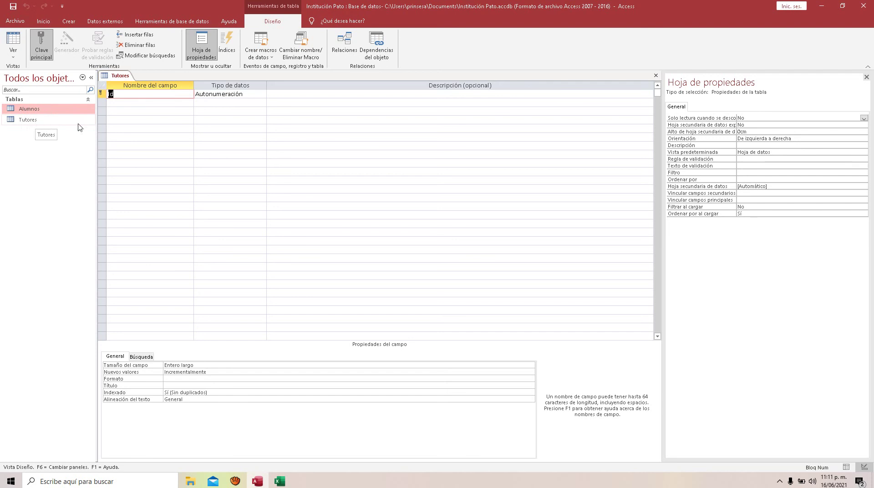
click(126, 103)
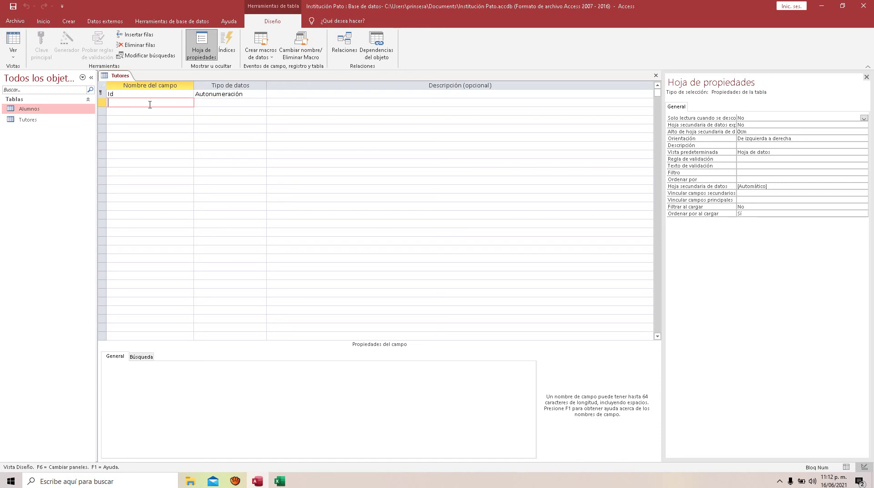
text(NombreTutor)
click(229, 105)
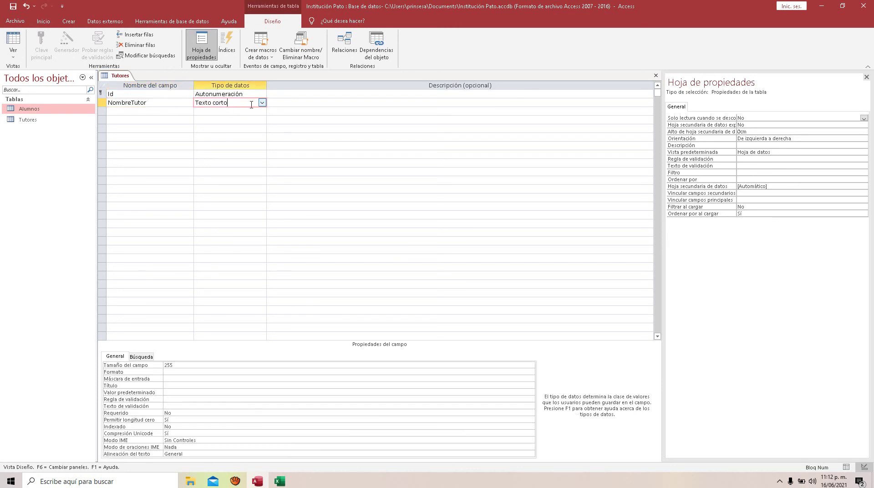
click(178, 366)
key(BackSpace)
key(BackSpace)
key(BackSpace)
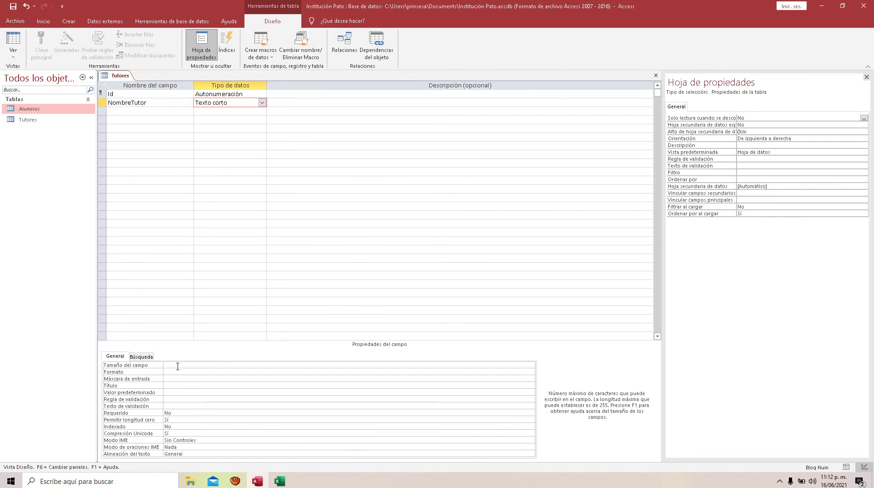
text(30)
Step: Add an ApPaterno field to the Tutores table as Texto corto with a field size of 30
click(135, 111)
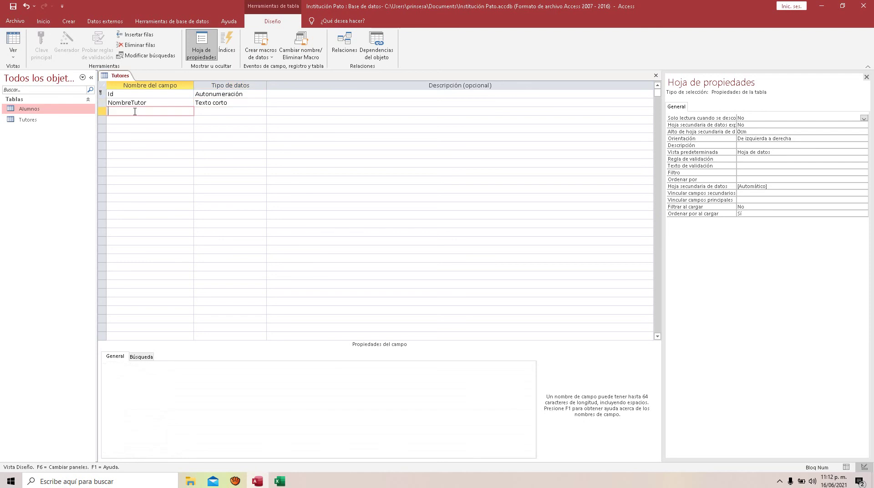
text(ApPaterno)
key(Tab)
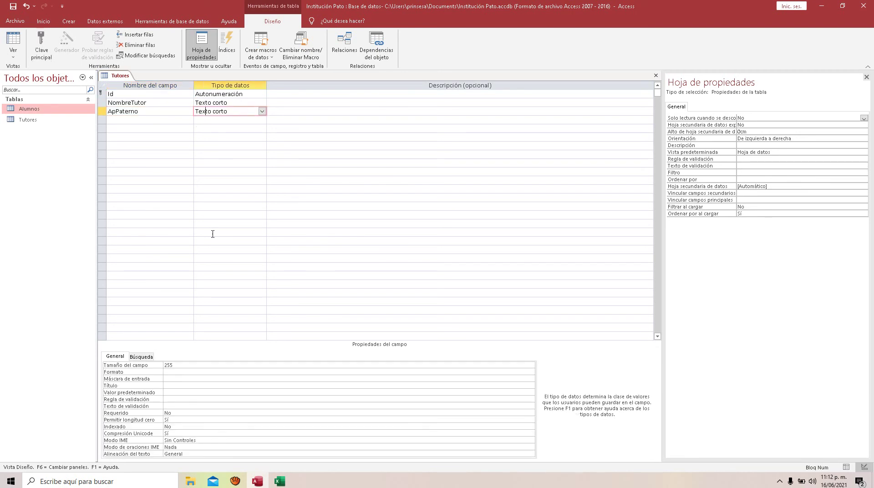
click(181, 367)
key(BackSpace)
key(BackSpace)
key(BackSpace)
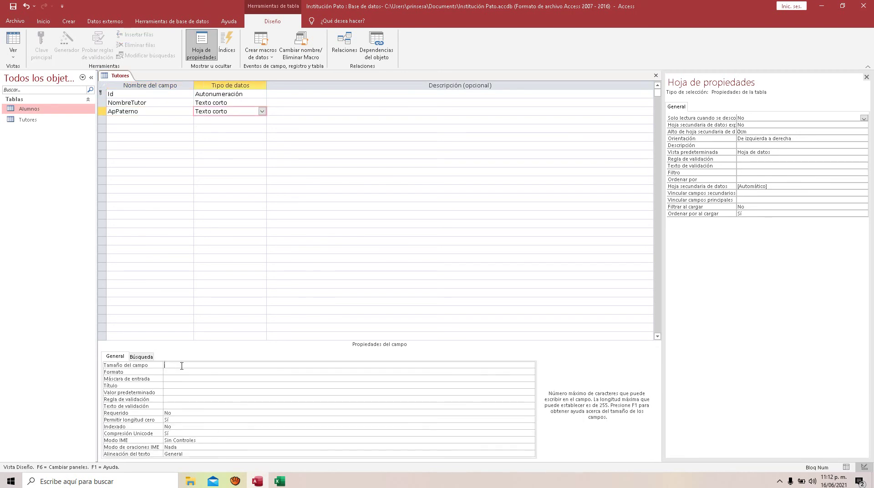
text(30)
Step: Add an ApMaterno field to the Tutores table as Texto corto with a field size of 30
click(123, 119)
text(Ap)
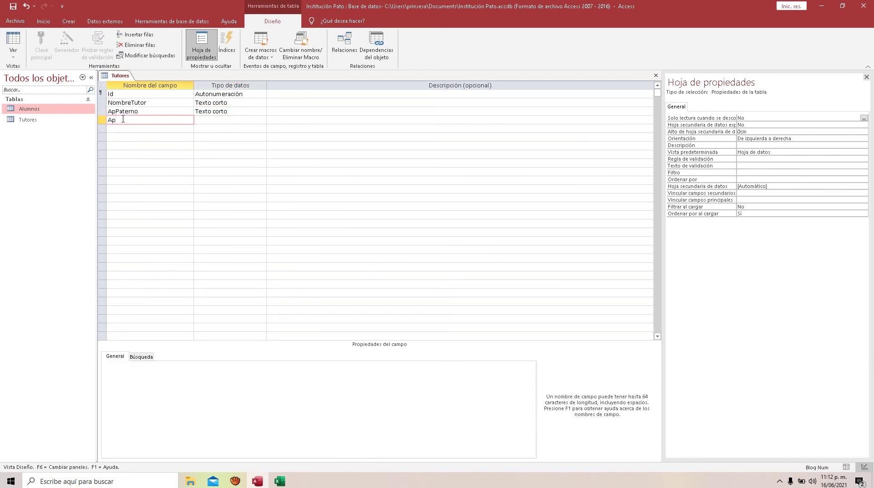
text(Materno)
click(211, 120)
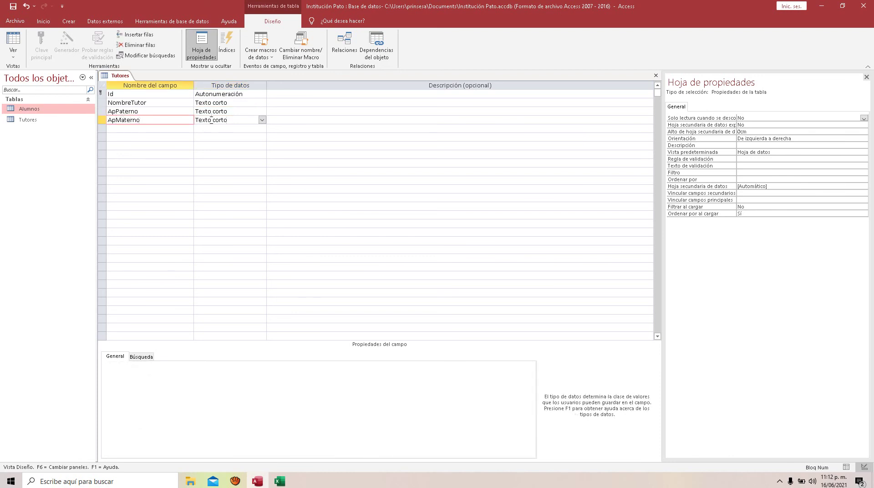
click(146, 129)
click(229, 120)
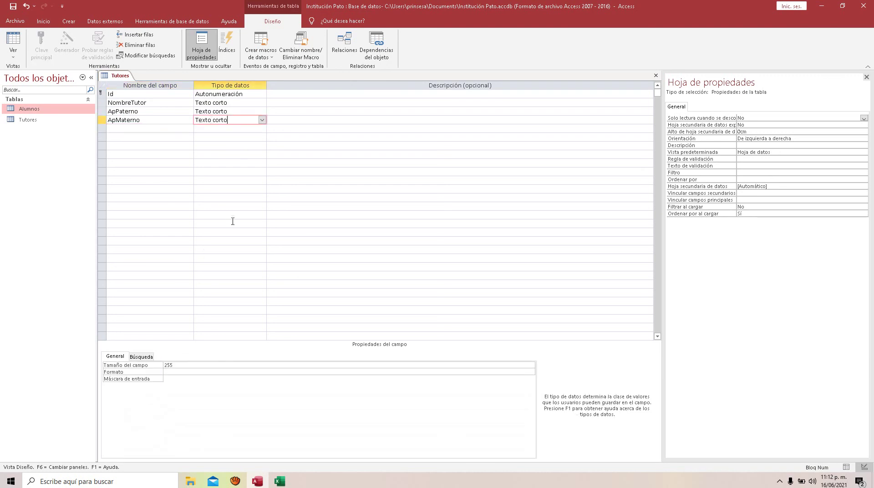
click(184, 363)
key(BackSpace)
key(BackSpace)
key(BackSpace)
text(30)
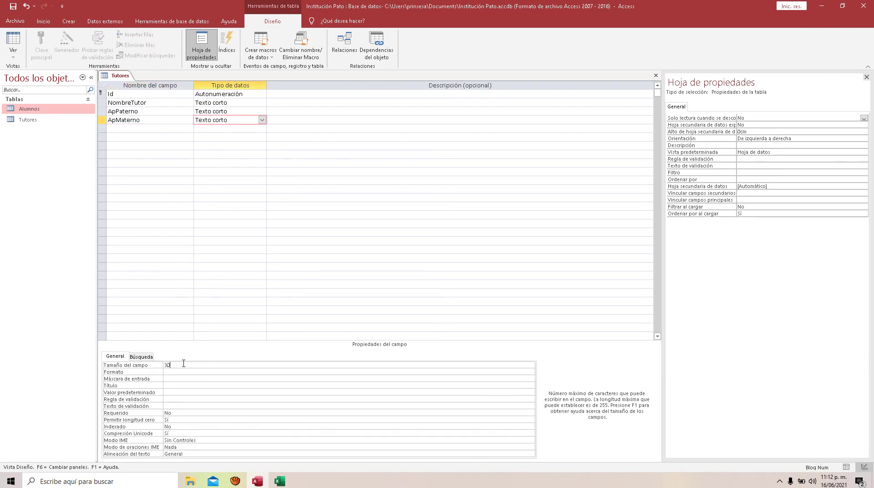
Step: Add a Parentezco field to the Tutores table as Texto corto with a field size of 15
click(134, 128)
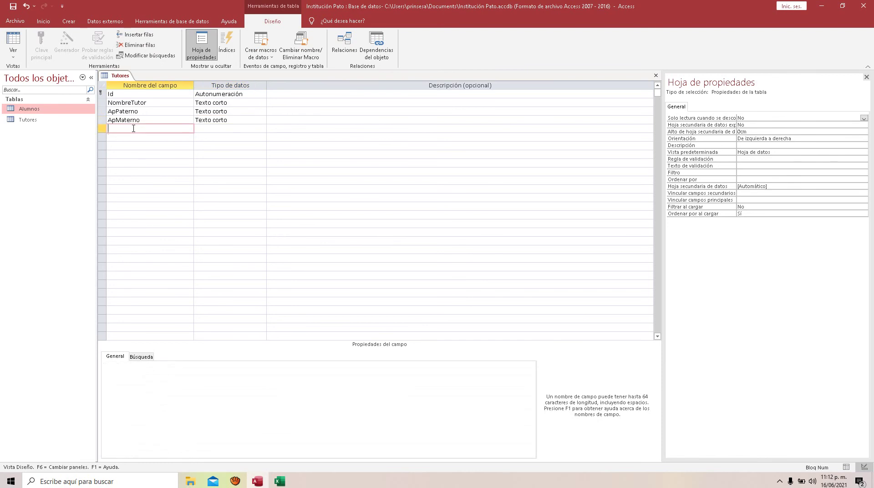
text(Parentezco)
click(214, 127)
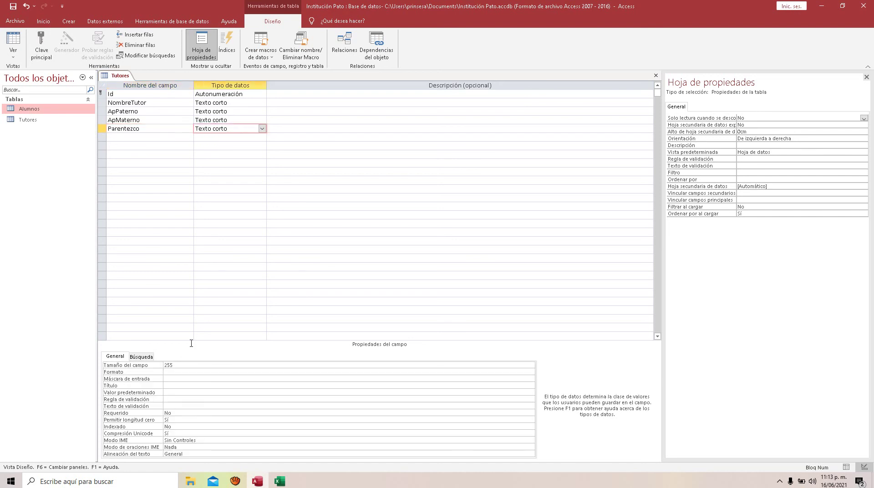
click(182, 364)
key(BackSpace)
key(BackSpace)
key(BackSpace)
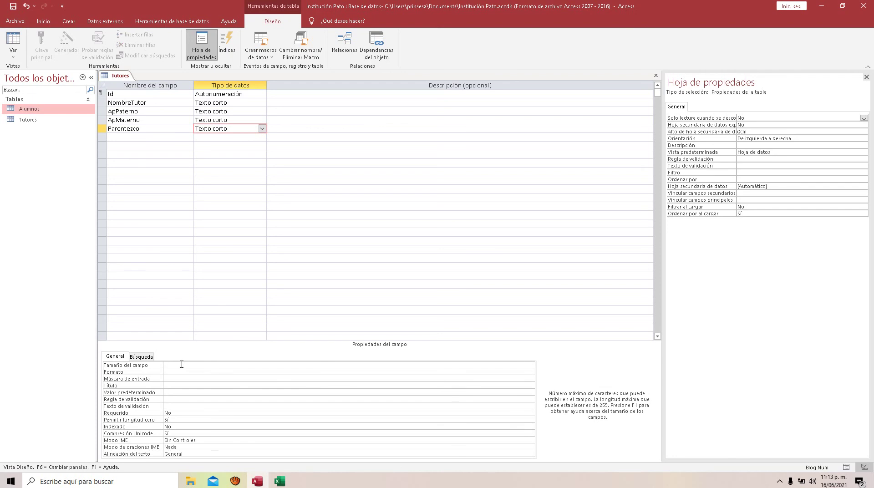
text(15)
Step: Add a field named Alumno below Parentezco in the Tutores table
click(126, 135)
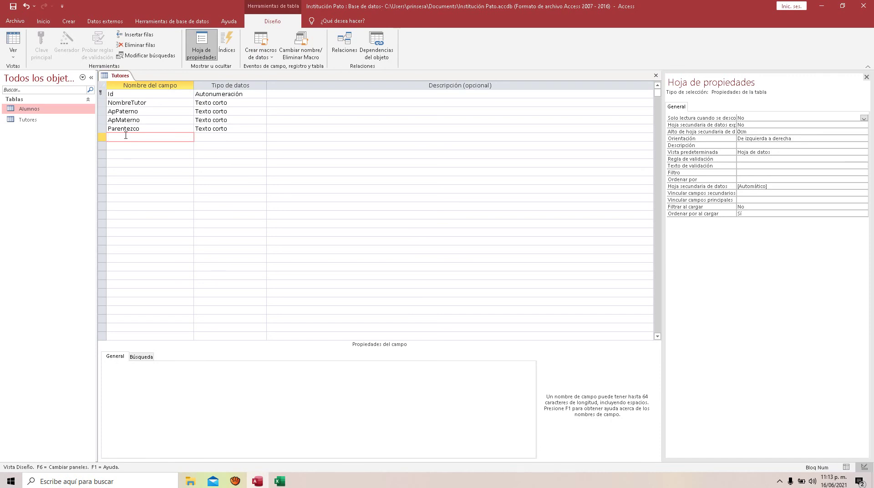
text(Alumno)
click(204, 139)
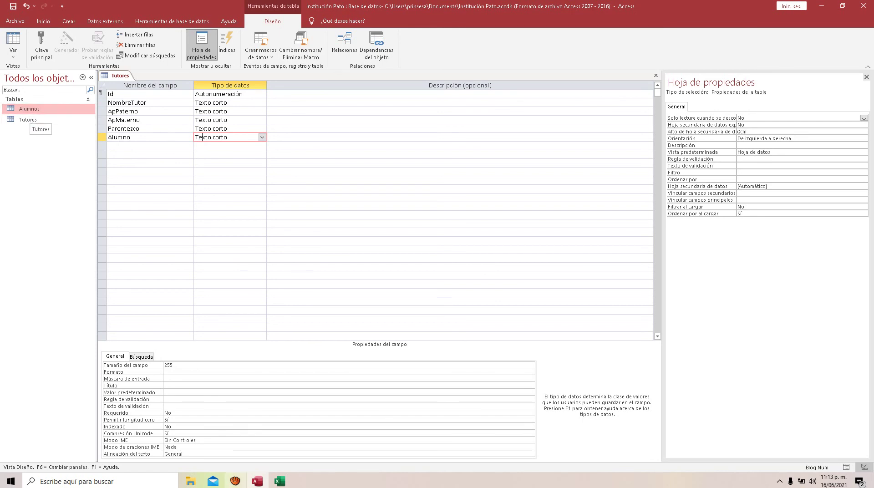
Step: Switch to Excel and examine the cp value on Hoja1 and the cells of Hoja2
click(279, 482)
click(322, 215)
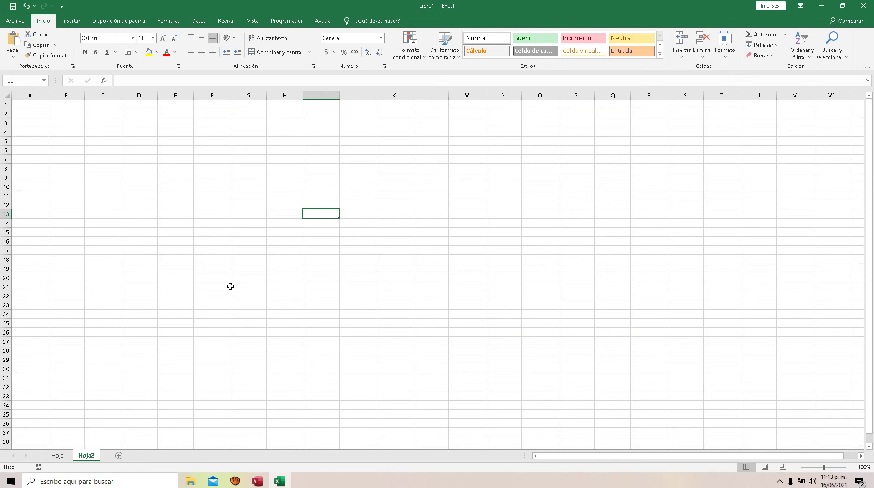
click(66, 455)
click(367, 208)
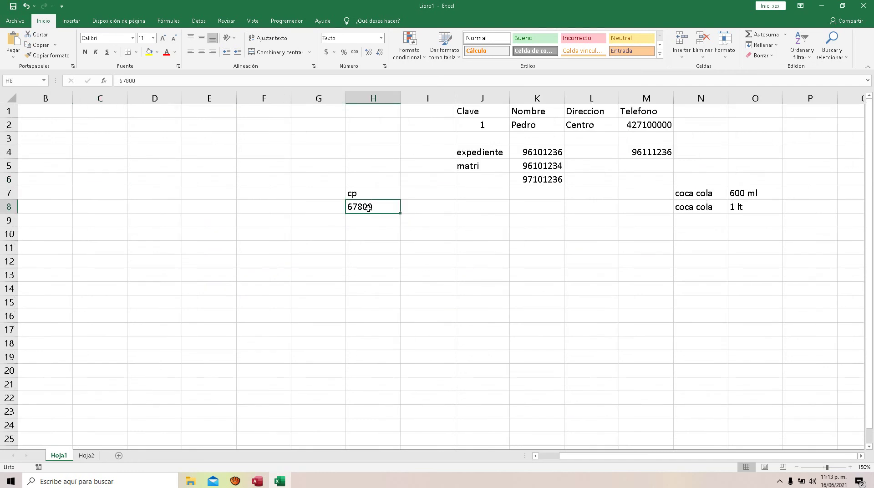
click(87, 456)
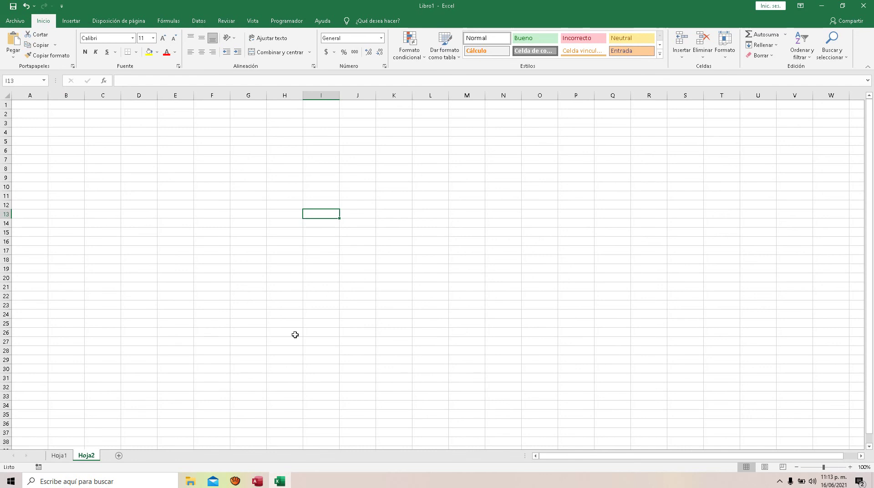
Step: Switch to Access, view the Alumnos table in datasheet view and return to the design of the Tutores table
click(257, 482)
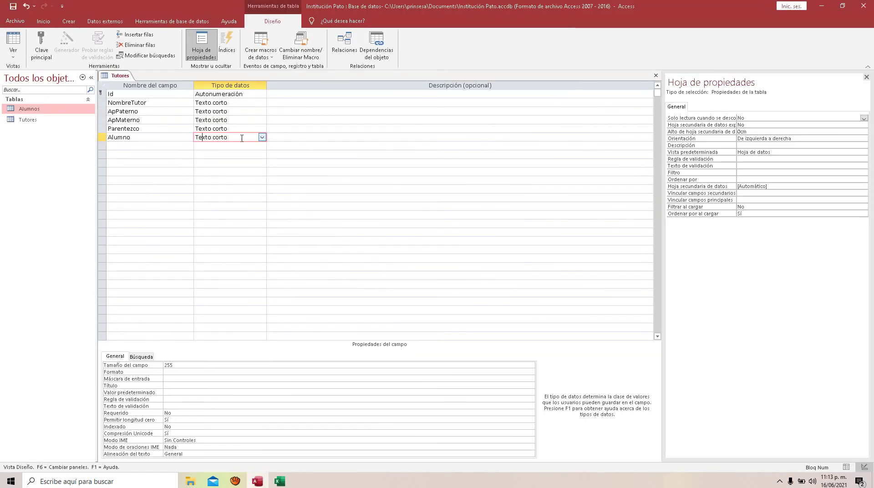
click(28, 111)
double_click(27, 110)
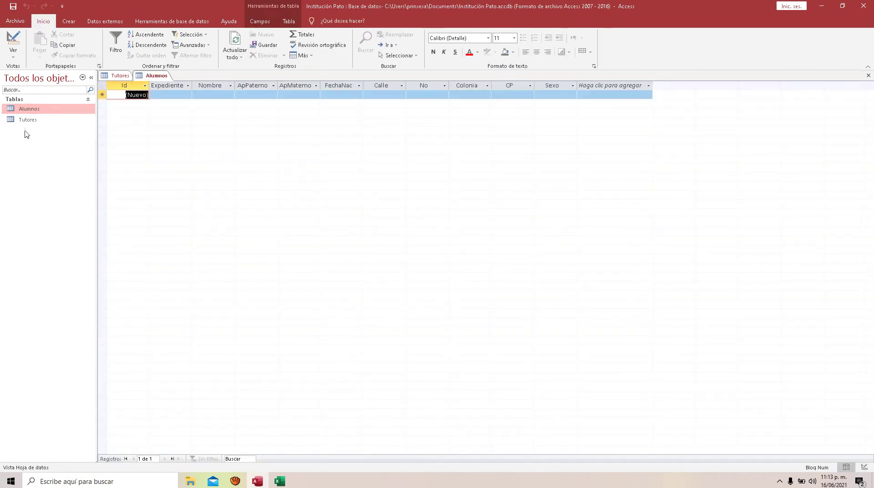
click(26, 121)
click(123, 76)
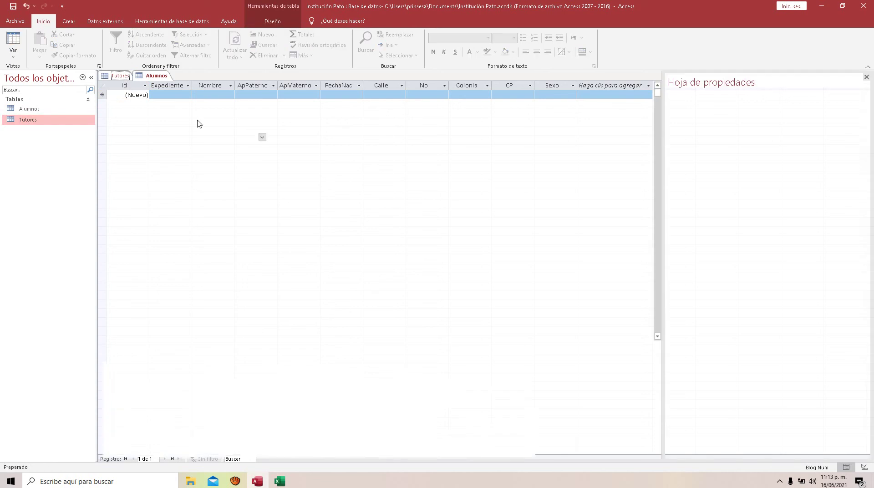
Step: Set the data type of the Alumno field to Número and move to the next empty field row
click(262, 137)
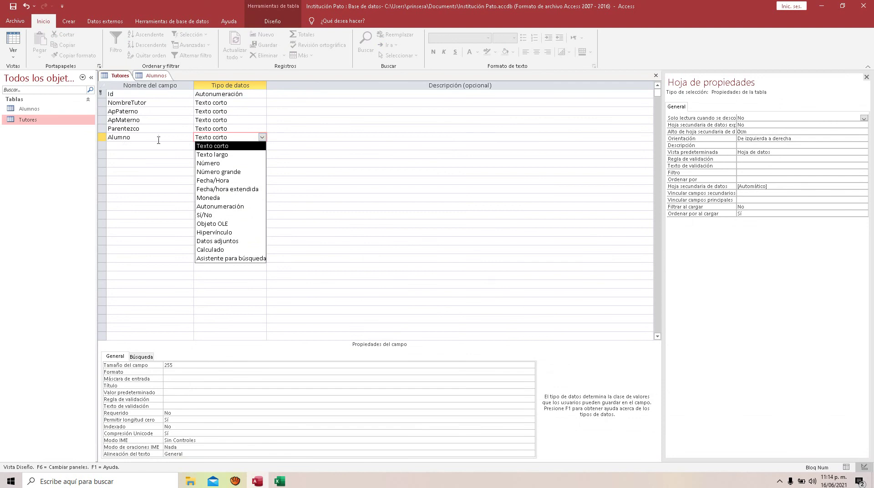
click(116, 138)
double_click(116, 137)
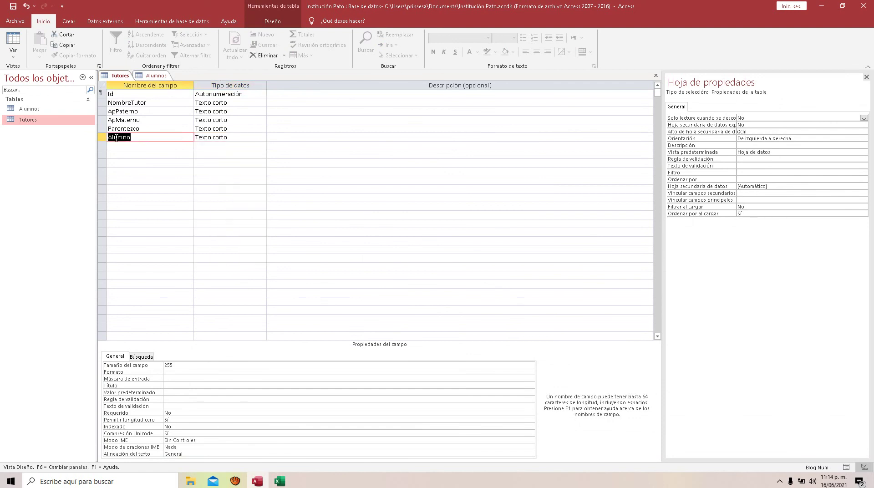
click(217, 137)
click(262, 138)
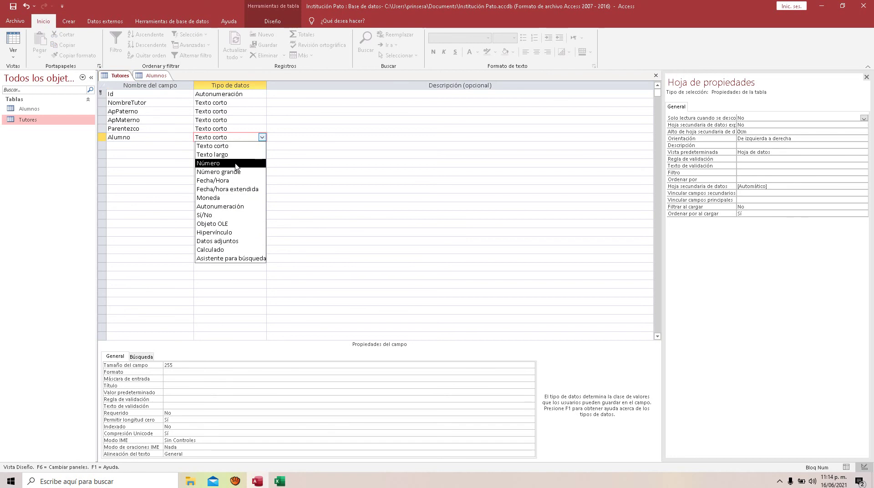
click(223, 163)
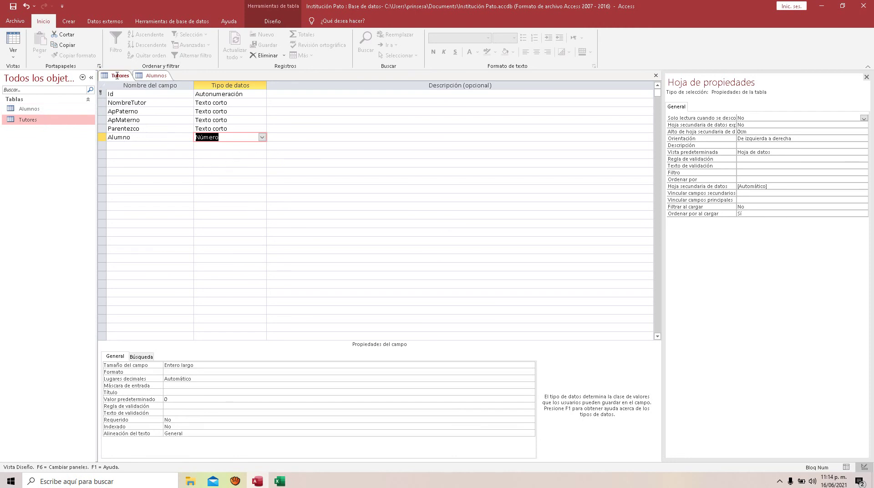
click(125, 145)
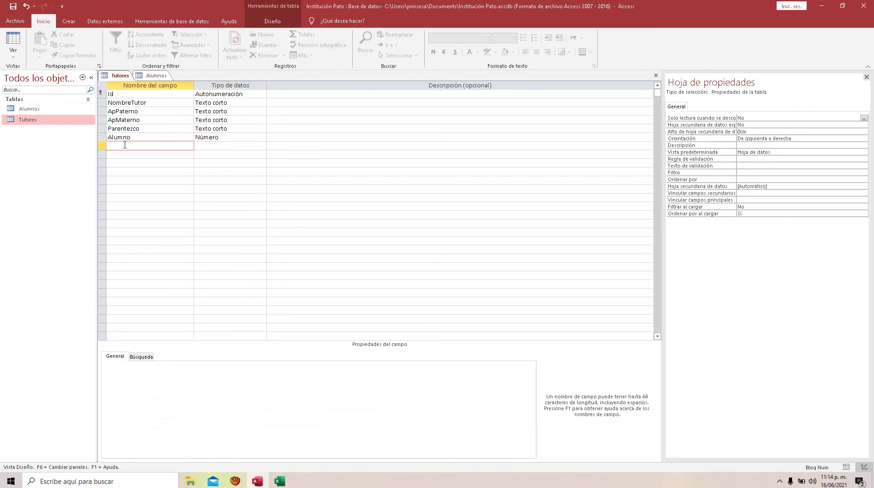
Step: Add a field named Sexo with the data type Texto corto below Alumno in the Tutores table
text(Sexo)
click(216, 145)
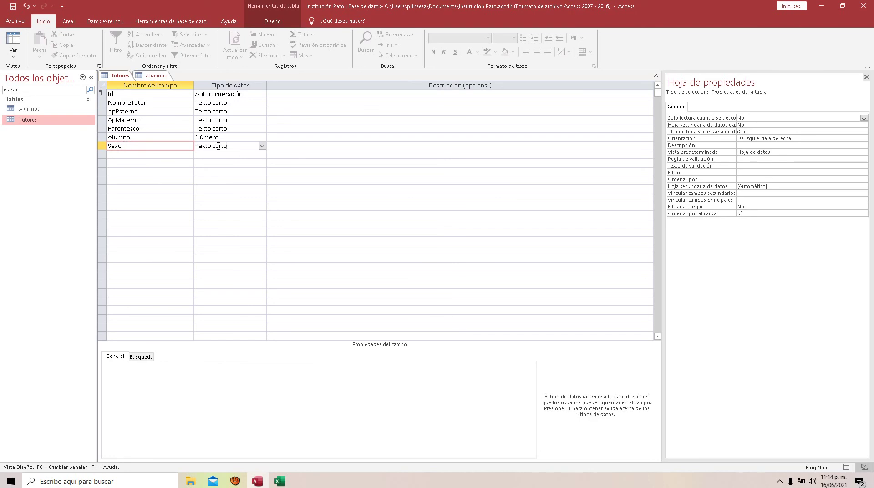
click(262, 145)
click(262, 146)
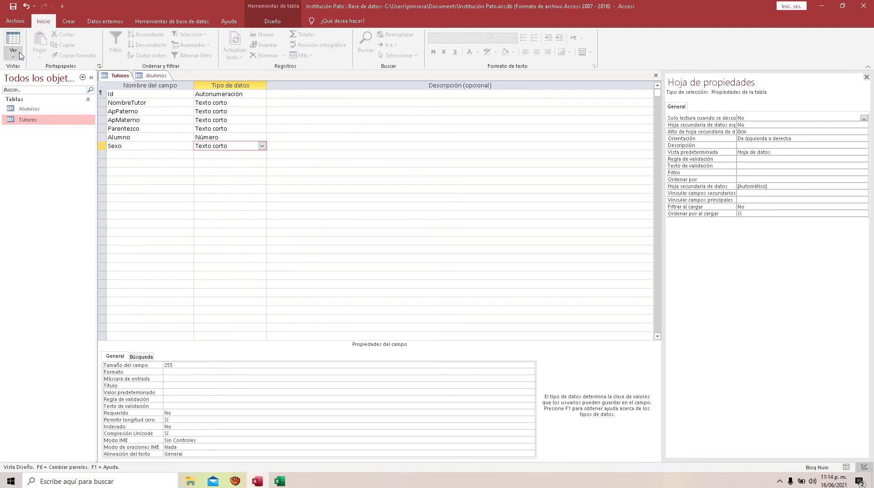
Step: Create a new table and save it as Sexo while switching it to design view
click(69, 23)
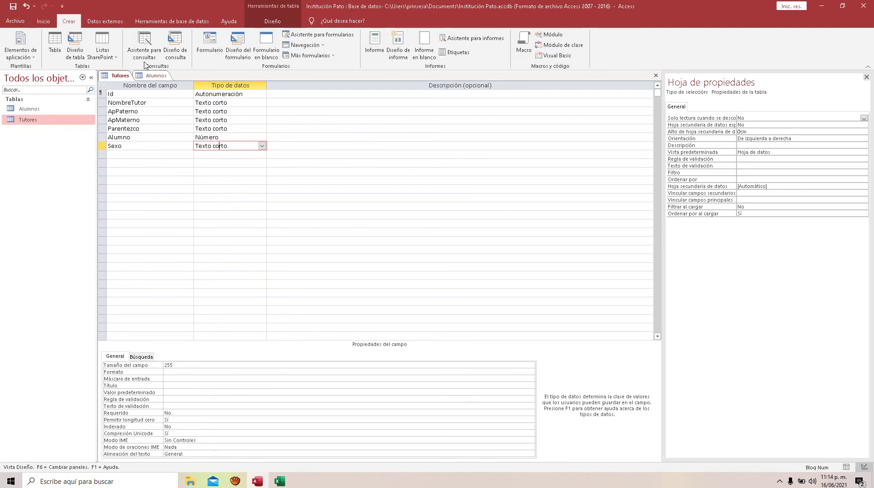
click(55, 44)
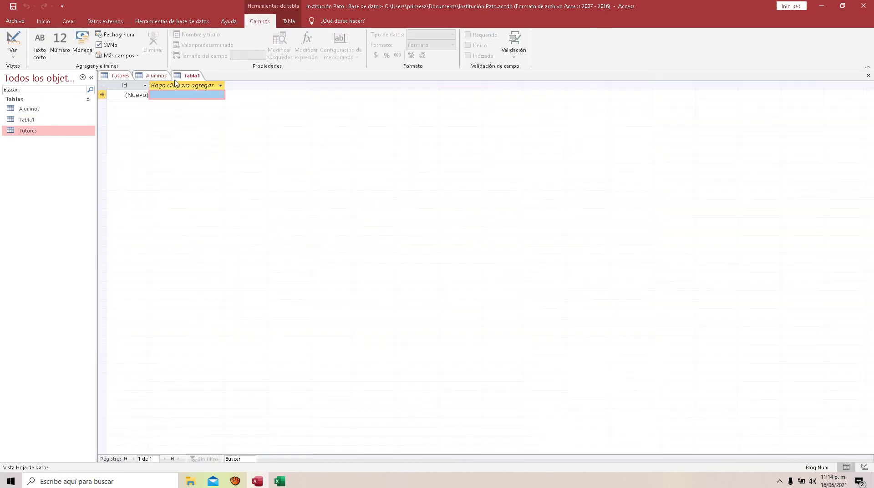
right_click(187, 75)
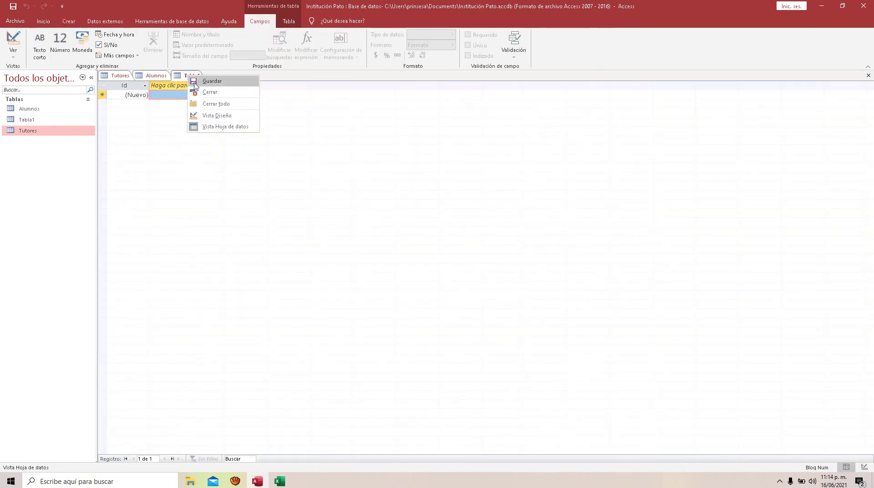
click(217, 116)
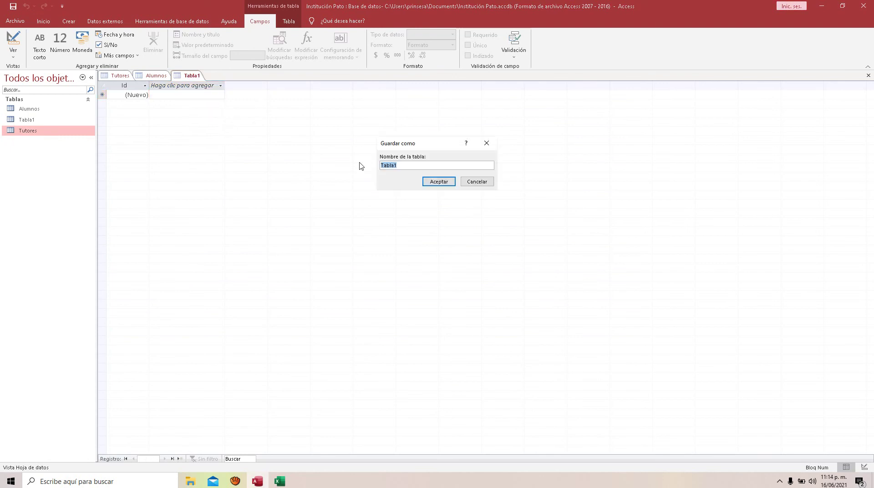
text(Sexo)
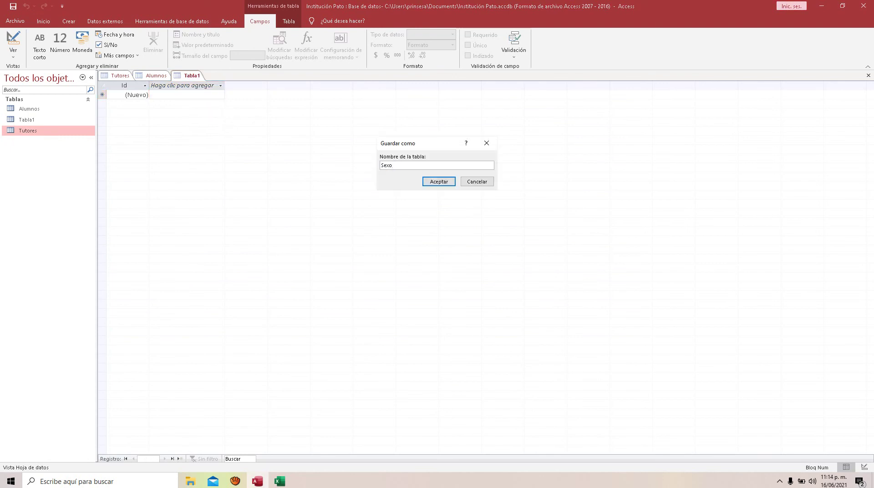
click(439, 181)
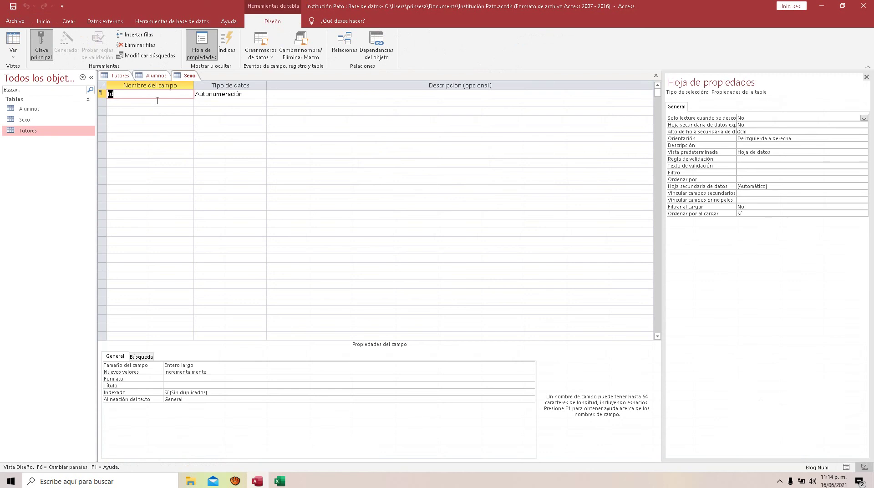
Step: Add a Texto corto field named Sexo below Id in the Sexo table
click(149, 102)
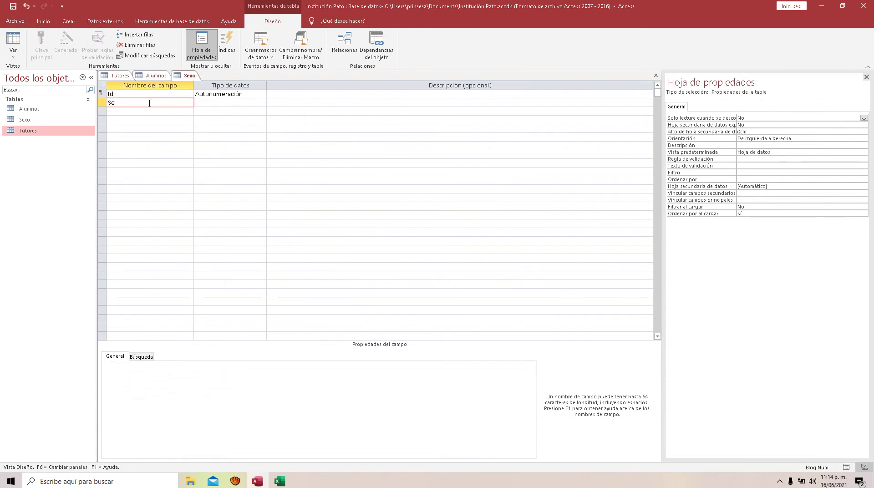
text(Sexo)
click(142, 121)
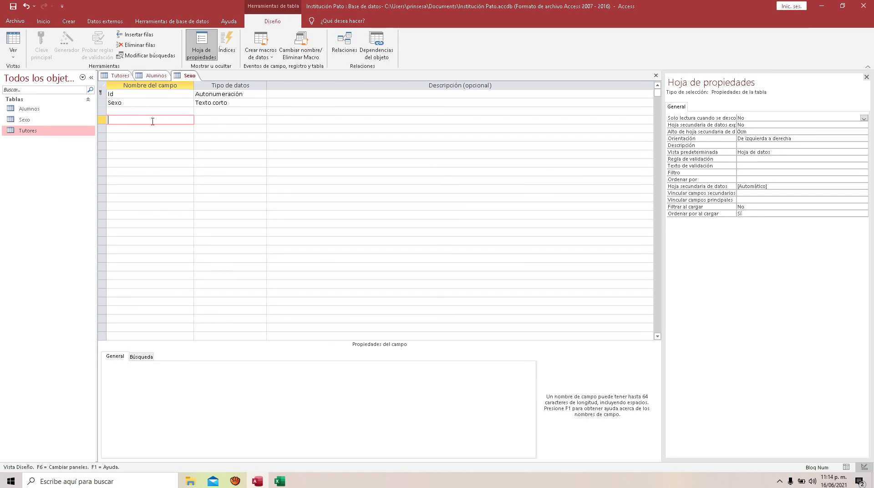
Step: Save the design of the Sexo table and close it
right_click(186, 79)
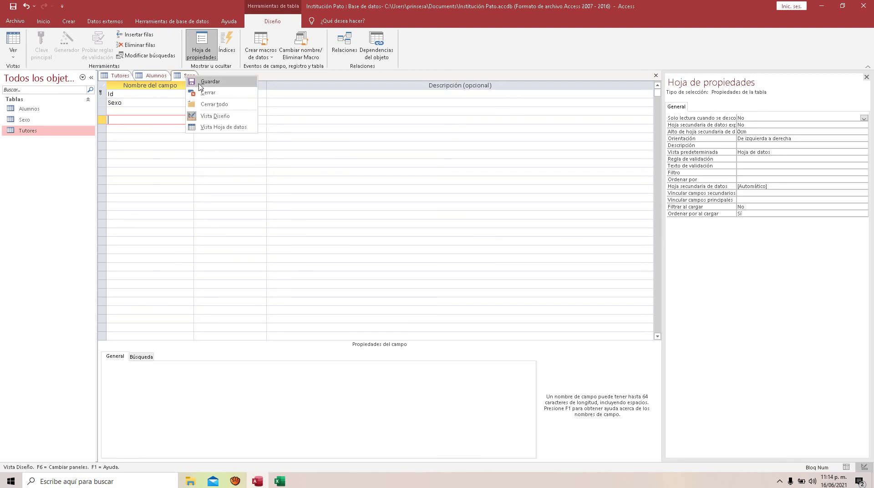
click(201, 82)
right_click(188, 78)
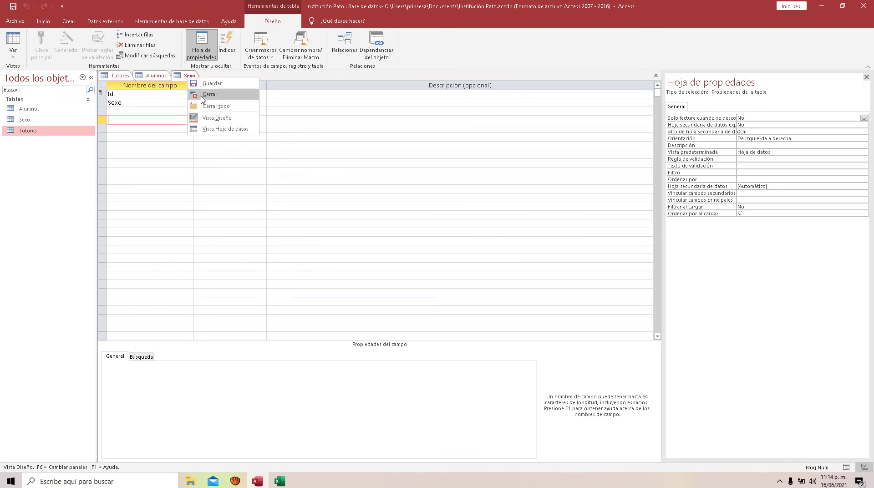
click(203, 95)
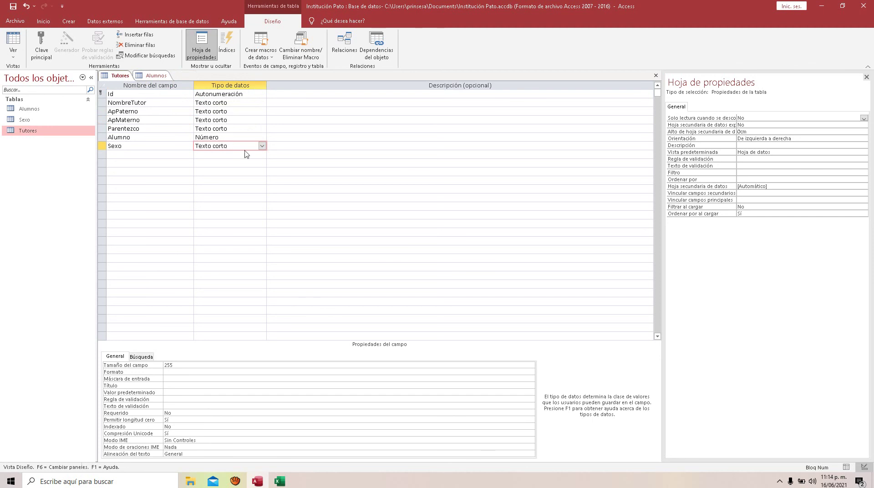
Step: Start the lookup wizard for the Sexo field of Tutores, taking its values from the Sexo table
click(155, 76)
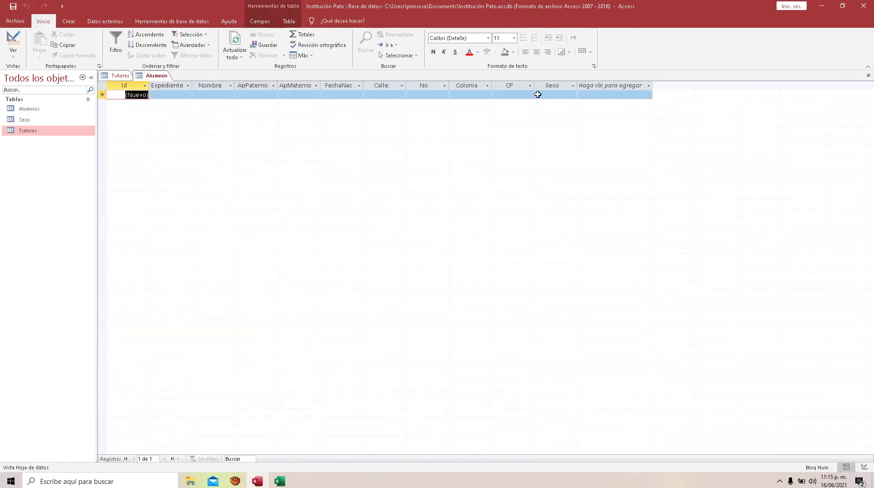
click(118, 75)
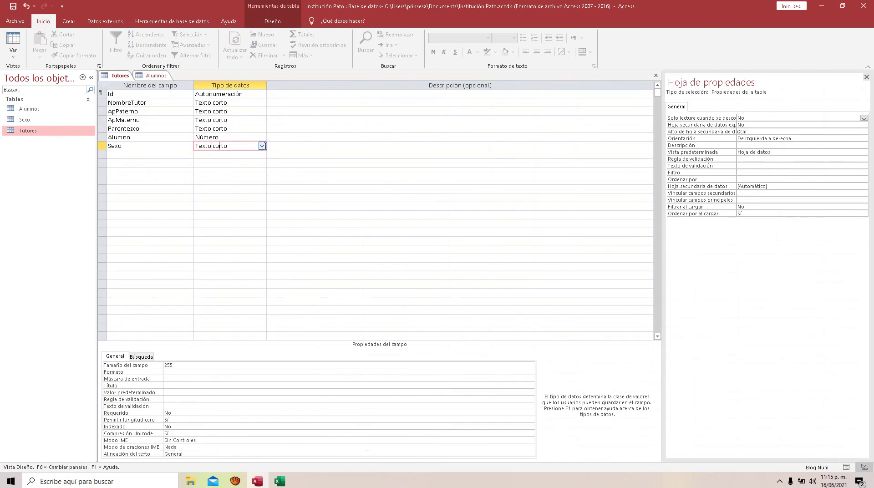
click(263, 146)
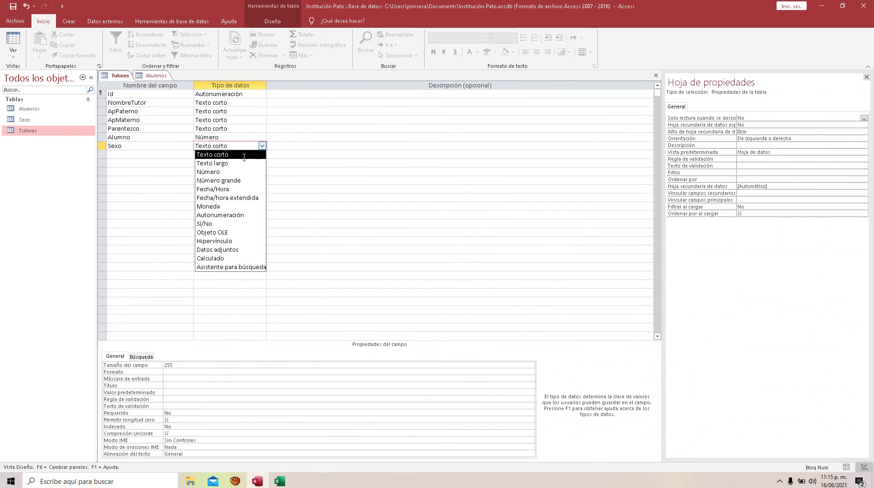
click(221, 267)
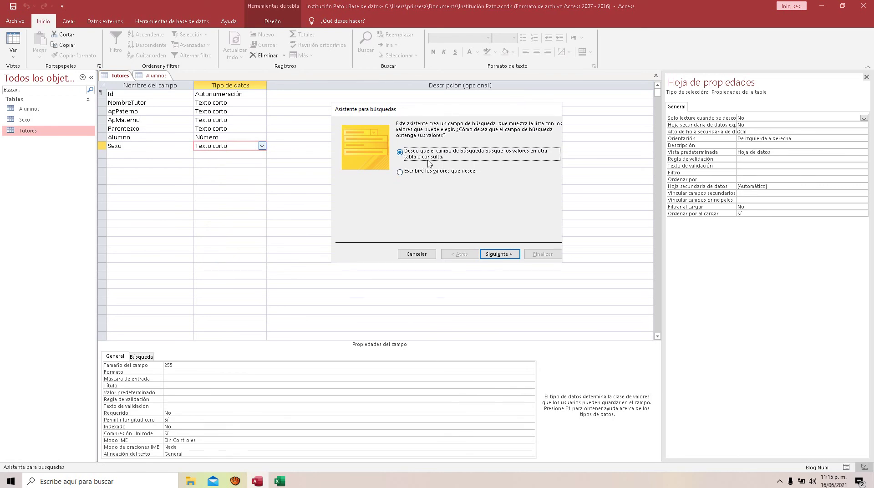
click(496, 252)
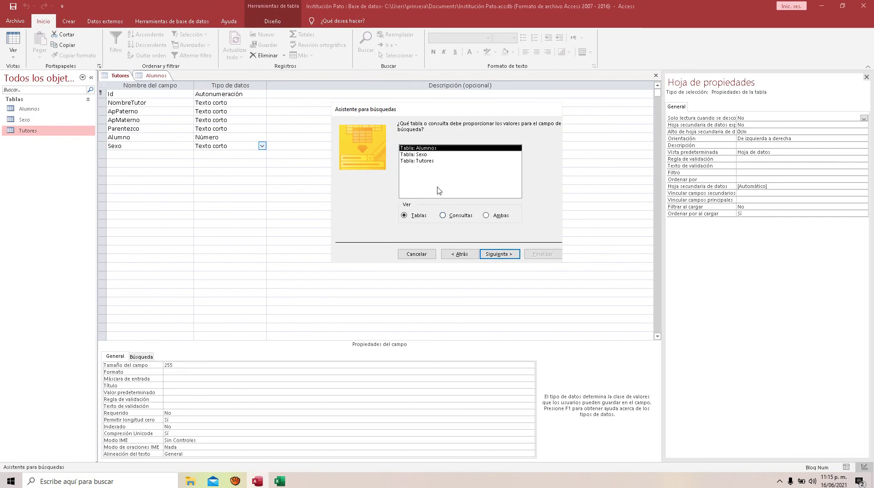
click(420, 155)
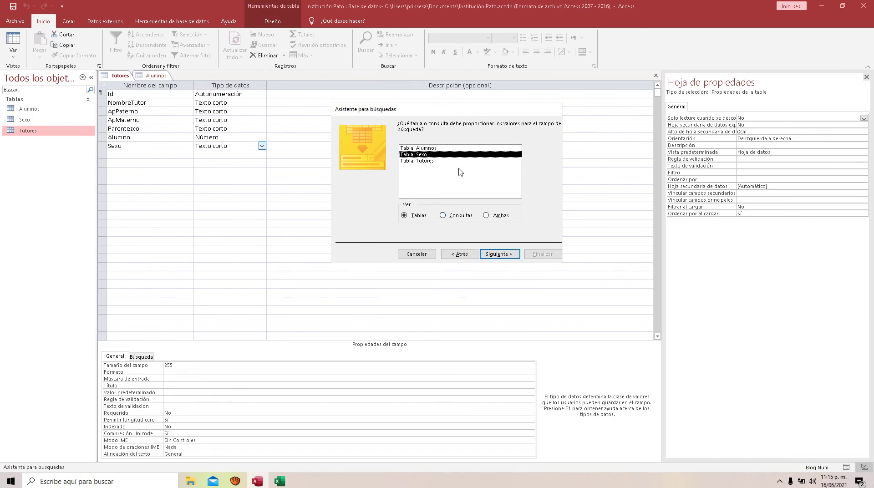
click(503, 254)
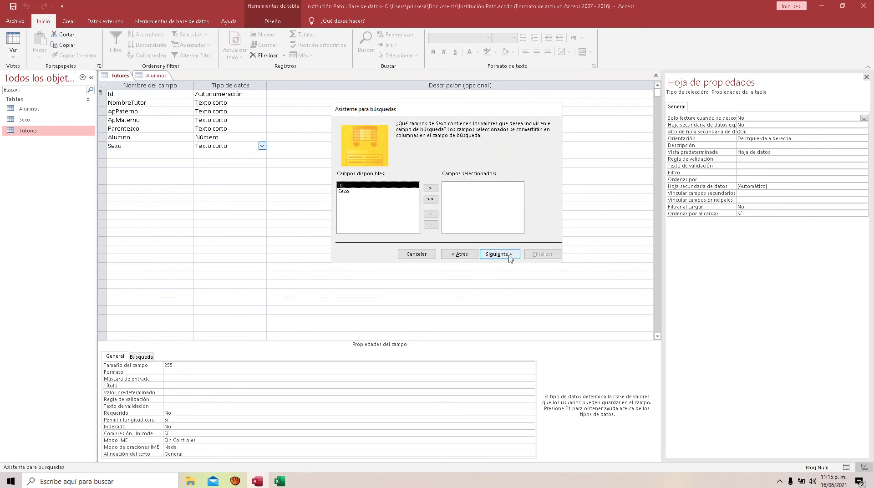
Step: Include the Sexo field in the lookup column and sort its list by Sexo in ascending order
click(347, 192)
click(430, 187)
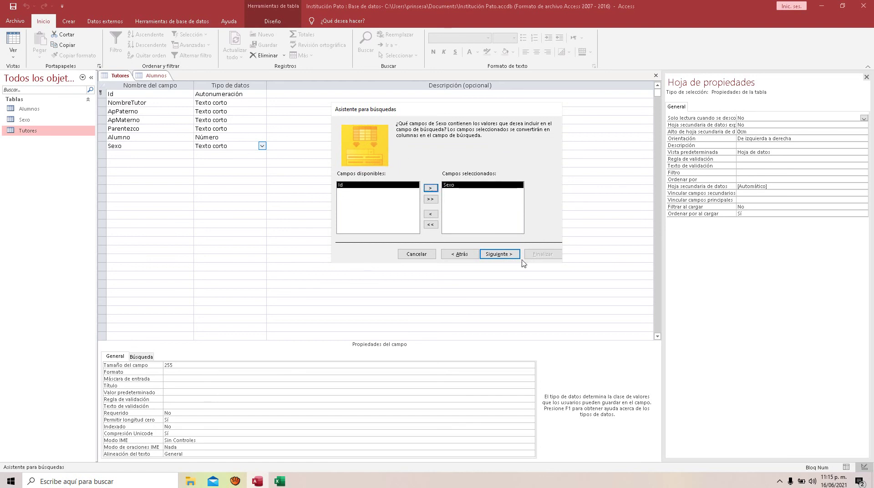
click(509, 254)
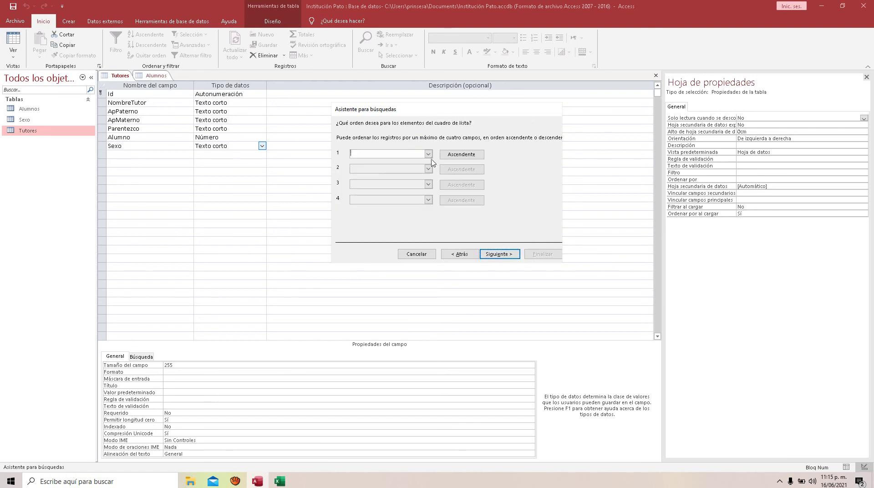
click(428, 154)
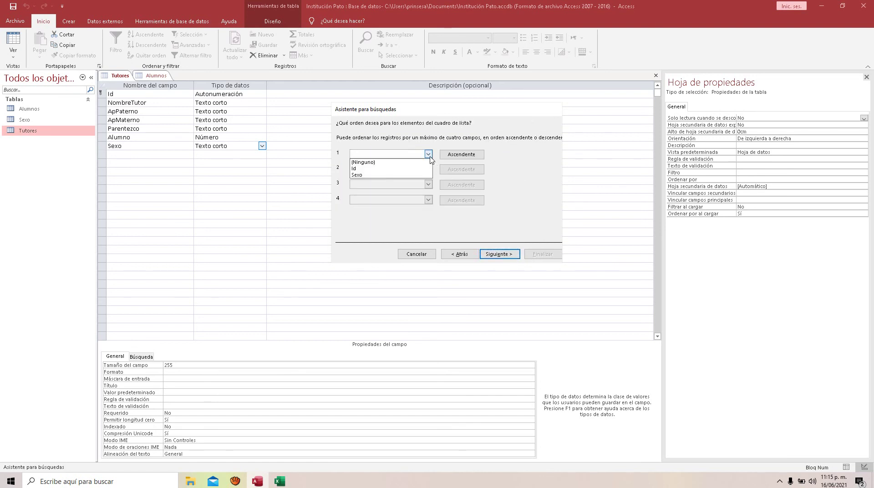
click(413, 176)
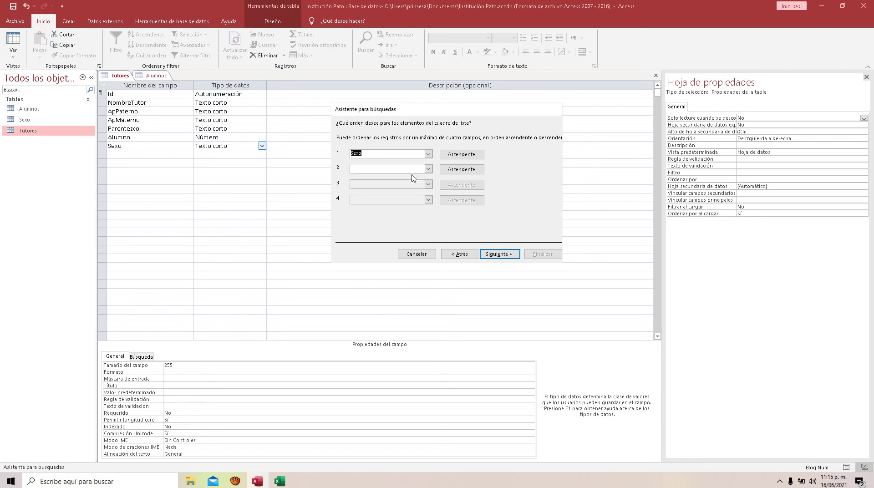
Step: Finish the lookup wizard with the key column hidden and save the Tutores table to create the relationship
click(502, 253)
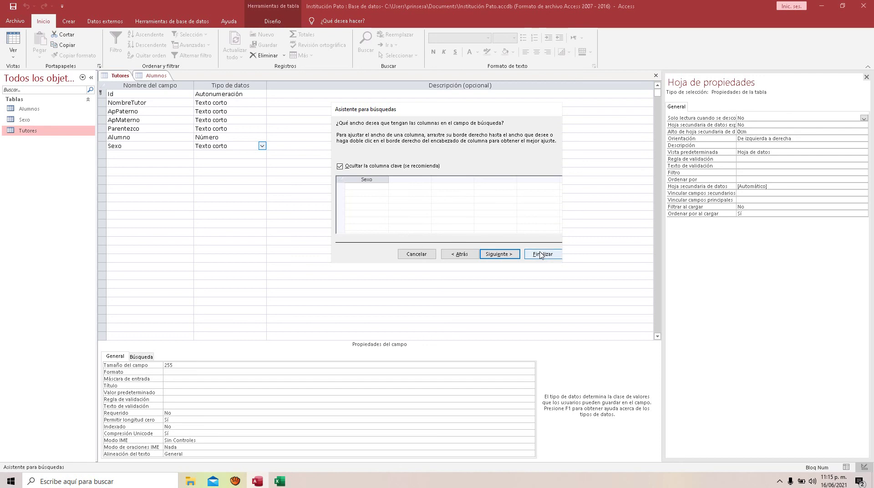
click(543, 255)
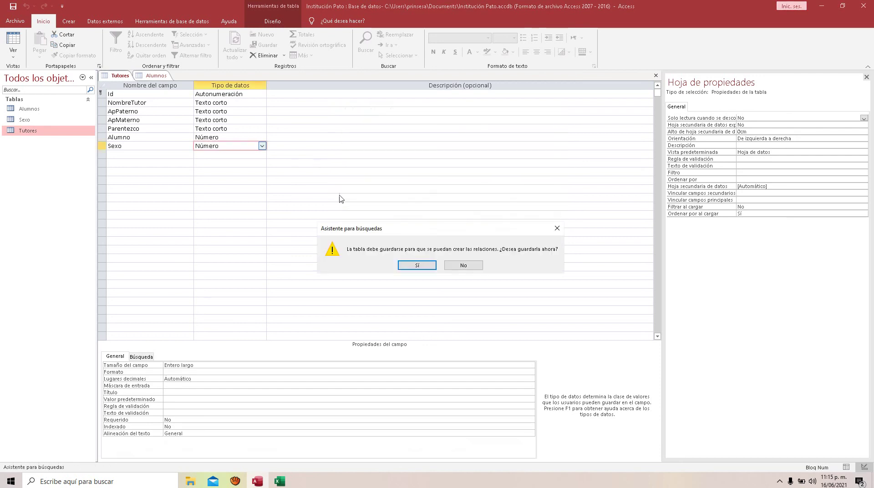
click(414, 266)
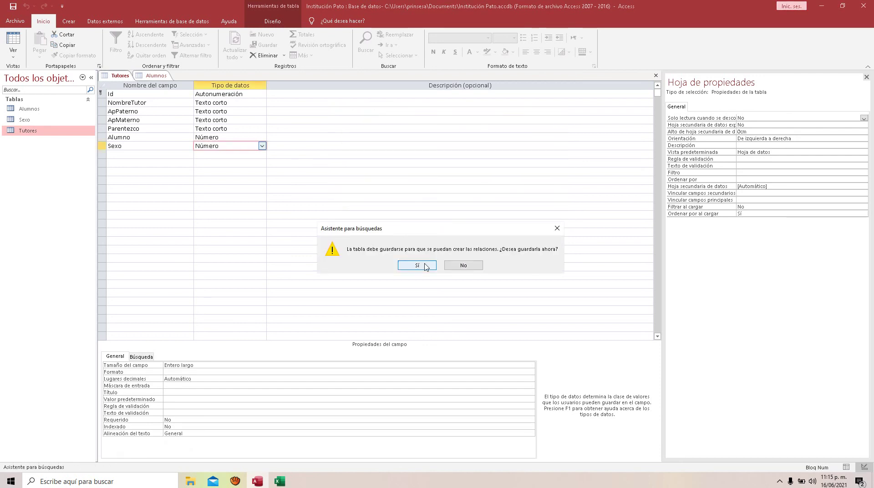
Step: Close the Tutores and Alumnos tables
right_click(126, 76)
click(135, 90)
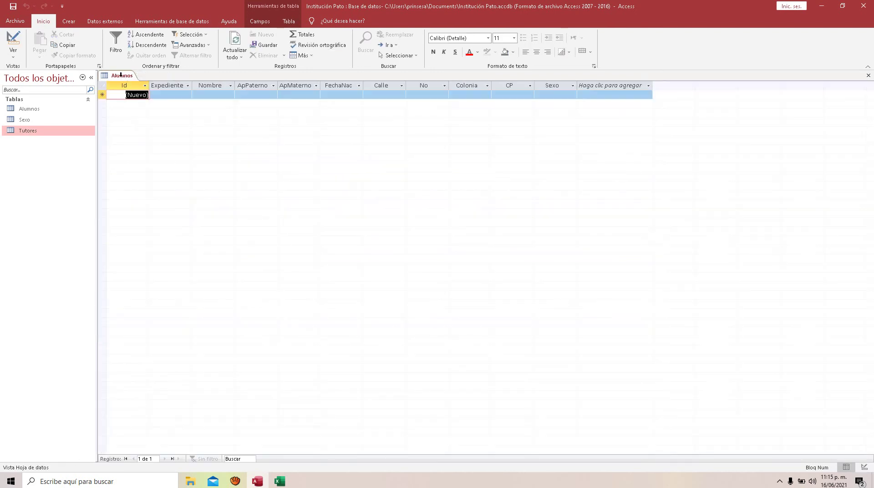
right_click(121, 75)
click(130, 102)
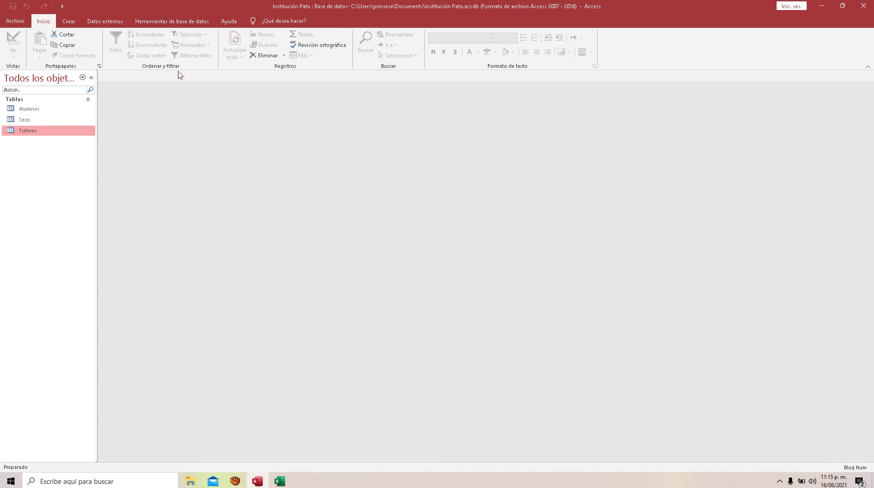
click(258, 482)
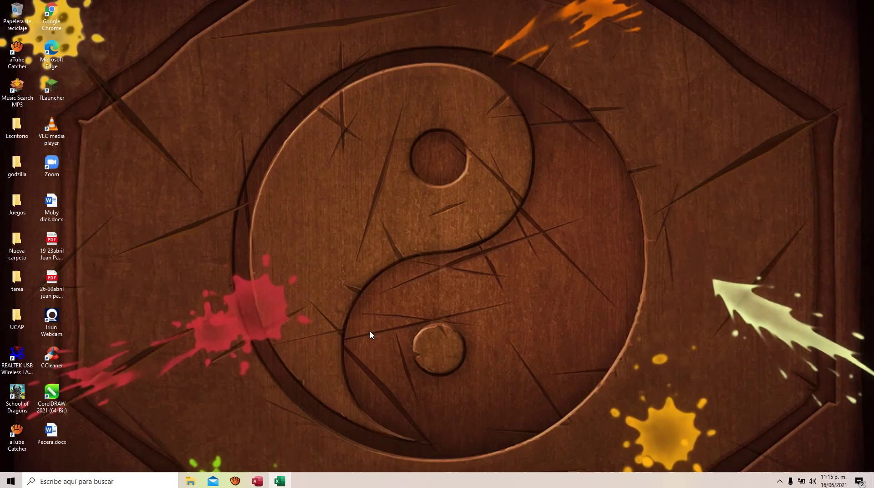
click(264, 481)
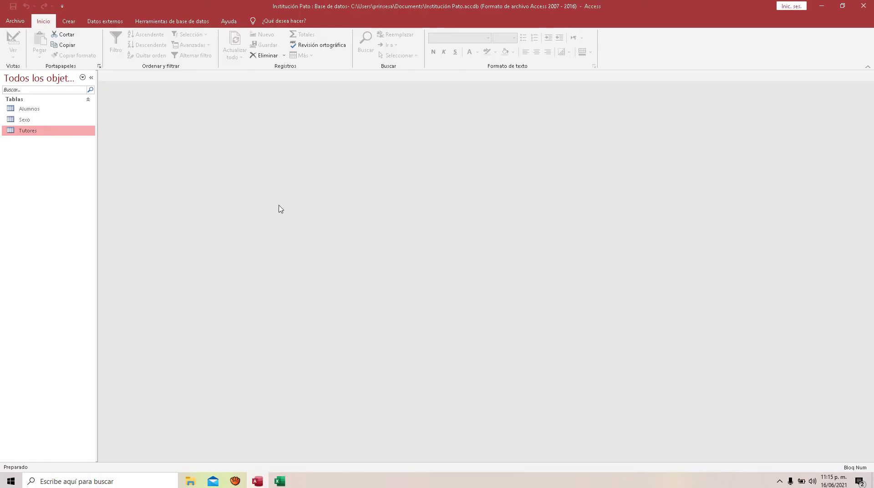
Step: Open the Relationships diagram and reposition and enlarge the Tutores and Sexo table boxes so all their fields show
click(170, 24)
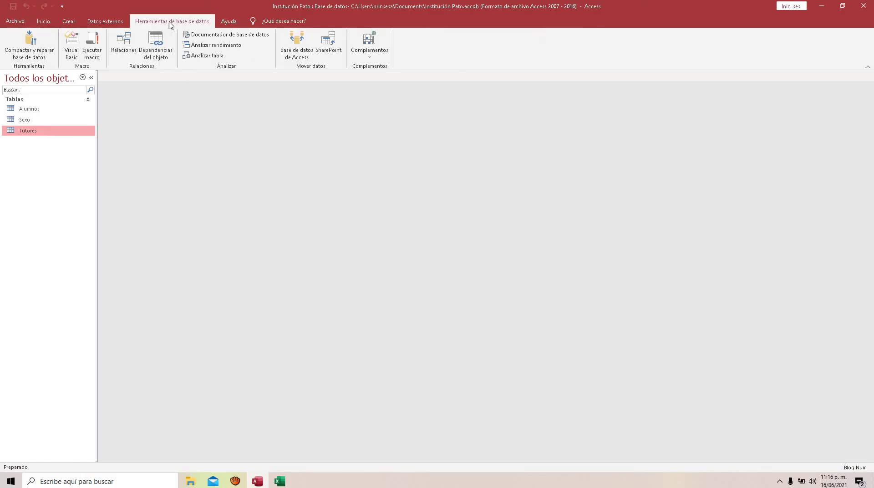
click(123, 43)
drag(257, 99, 317, 106)
drag(300, 160, 299, 243)
drag(163, 152, 164, 194)
drag(152, 102, 196, 109)
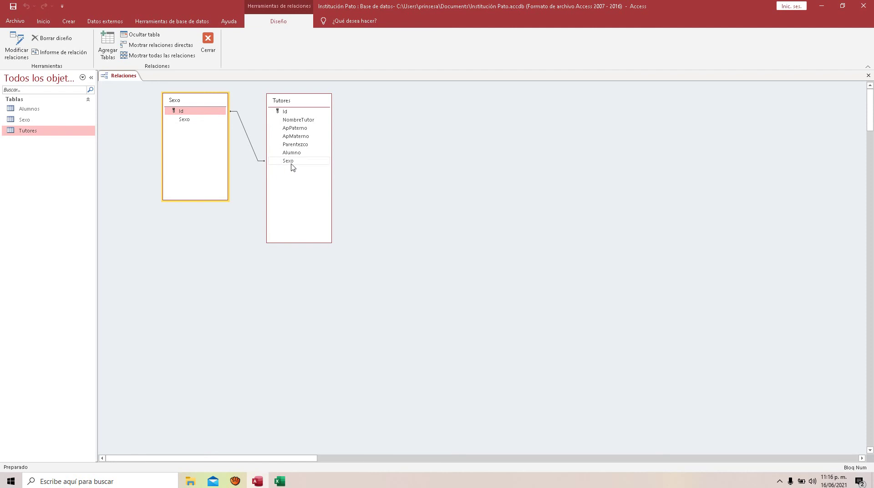
Step: Add the Alumnos table to the Relationships diagram beside Tutores and enlarge its box to show all its fields
right_click(410, 135)
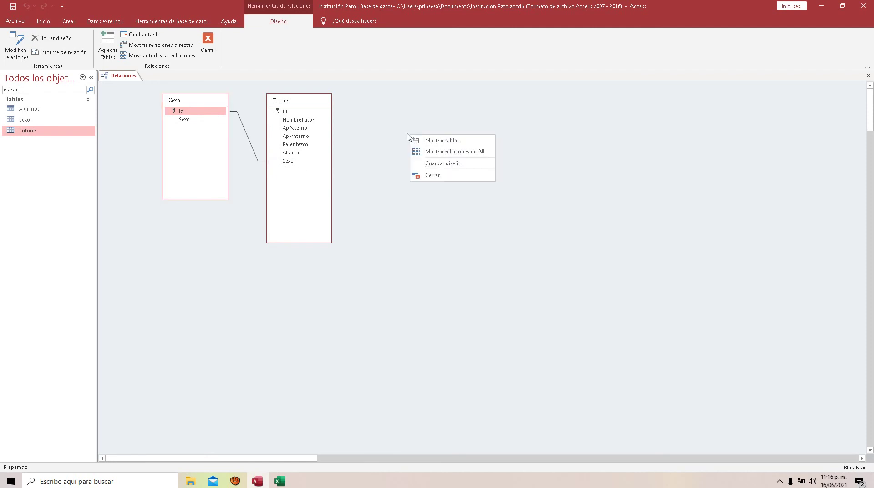
click(428, 142)
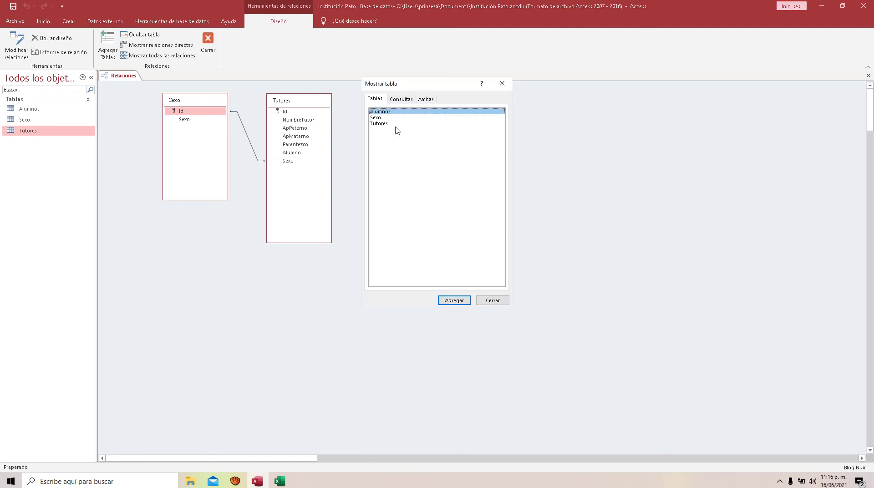
click(454, 300)
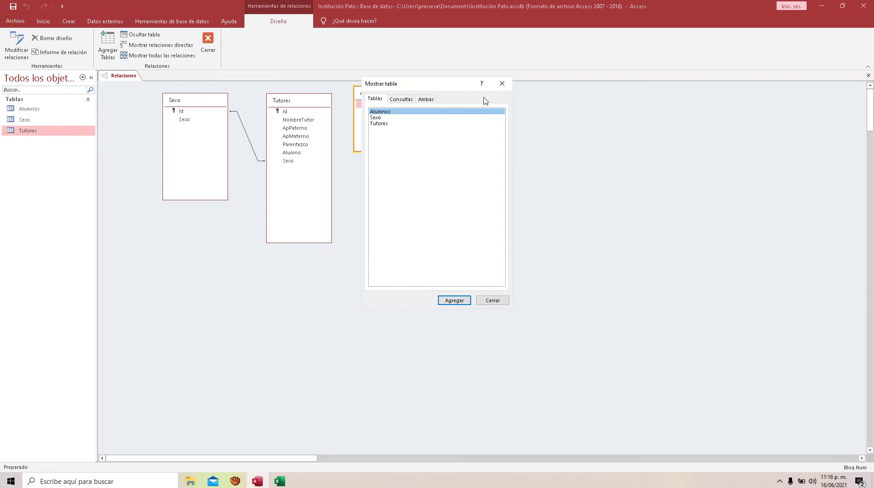
click(503, 84)
drag(390, 98, 425, 101)
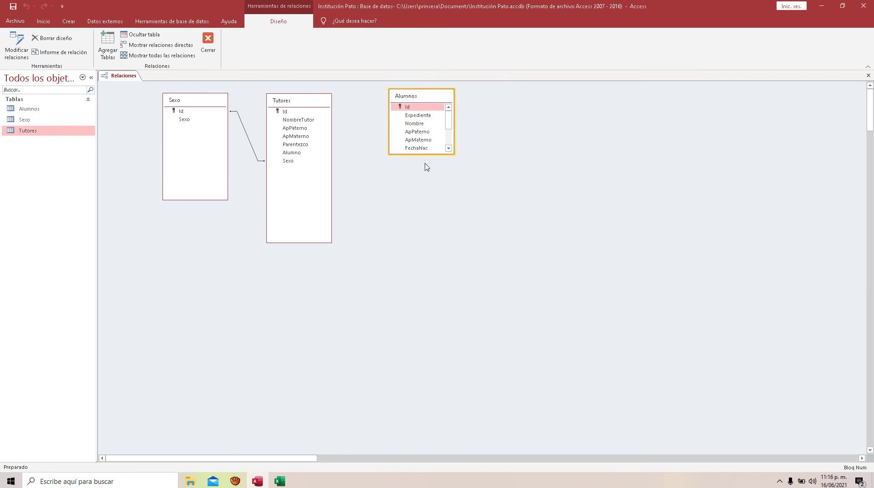
drag(427, 155, 425, 235)
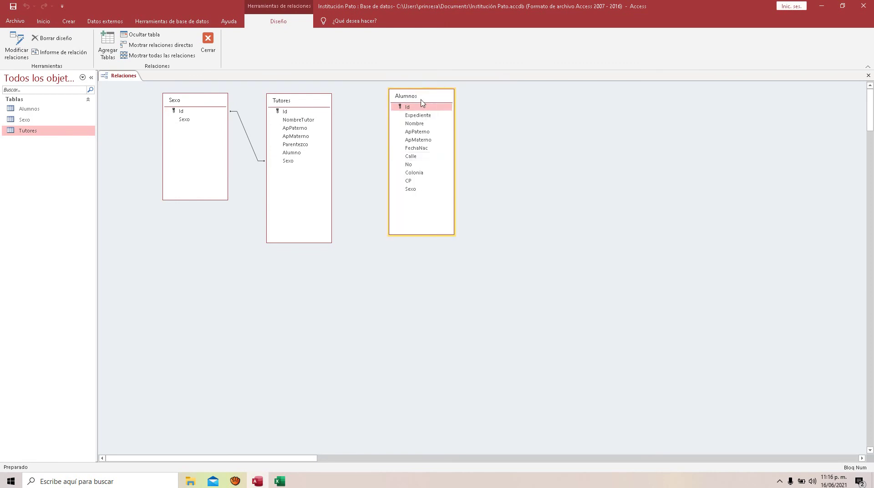
drag(421, 100, 427, 97)
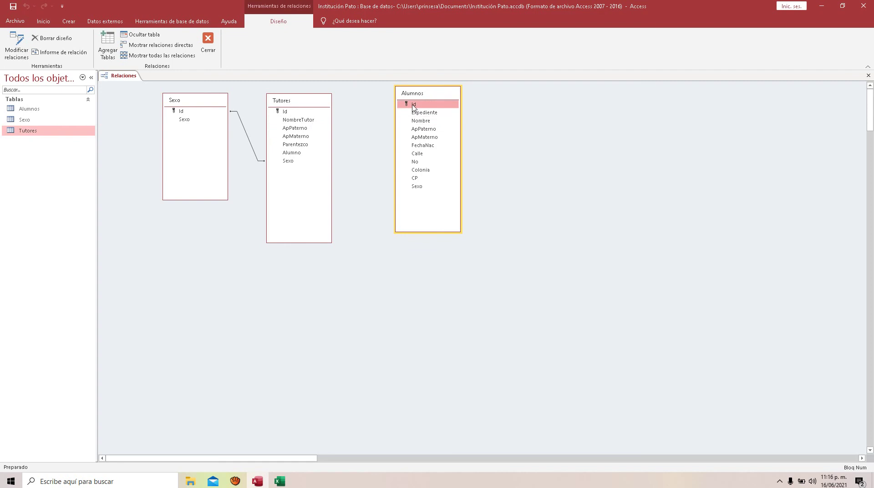
Step: Create a relationship from the Id field of Alumnos to the Alumno field of Tutores, enforcing referential integrity
drag(413, 107, 293, 155)
click(349, 186)
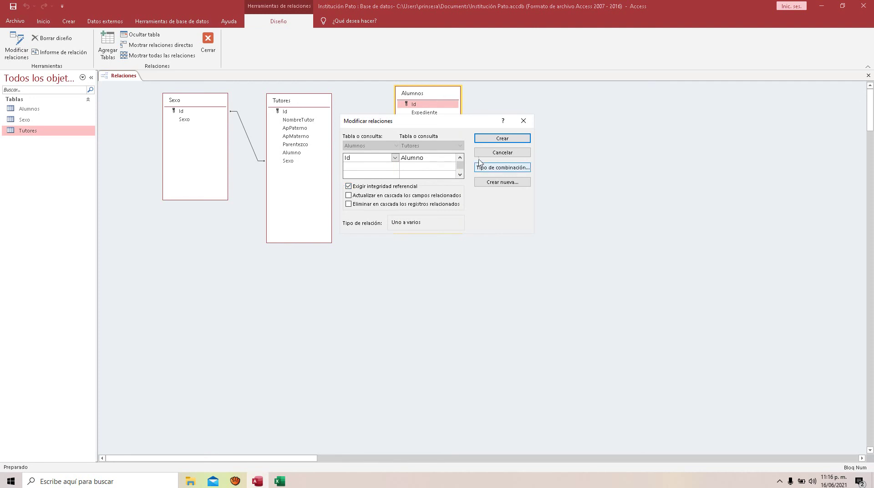
click(501, 138)
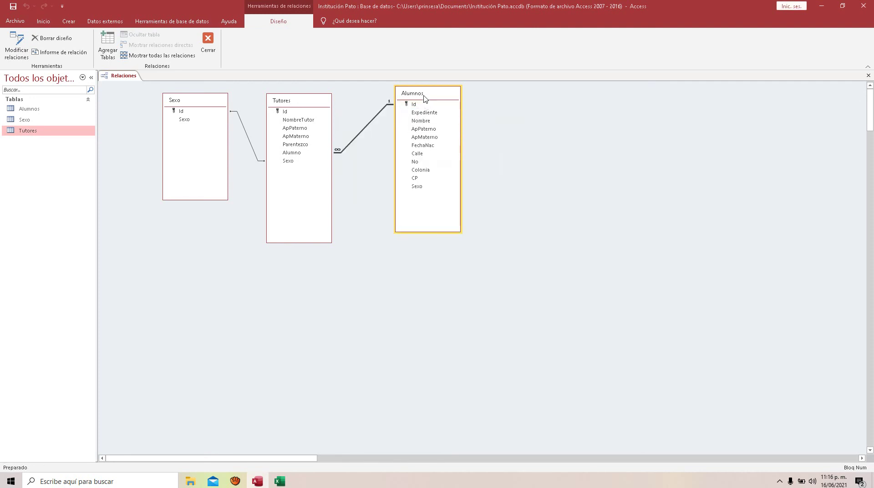
Step: Space out the Sexo, Tutores and Alumnos boxes in the diagram, and close it with its layout changes saved
drag(424, 99, 457, 95)
drag(302, 102, 327, 102)
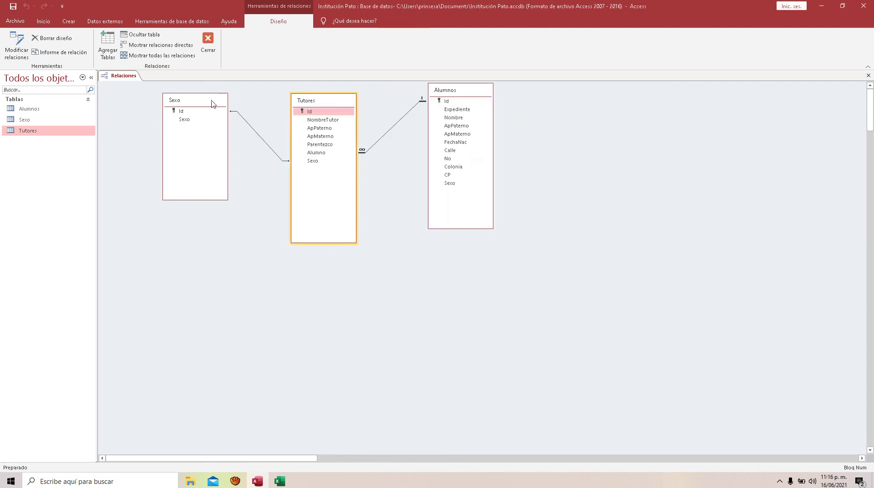
drag(212, 104, 196, 103)
drag(320, 103, 306, 104)
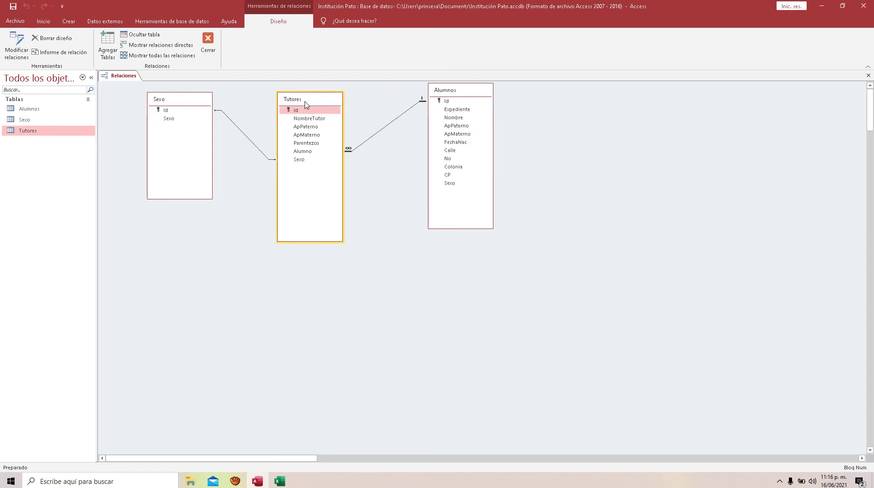
drag(469, 95, 450, 95)
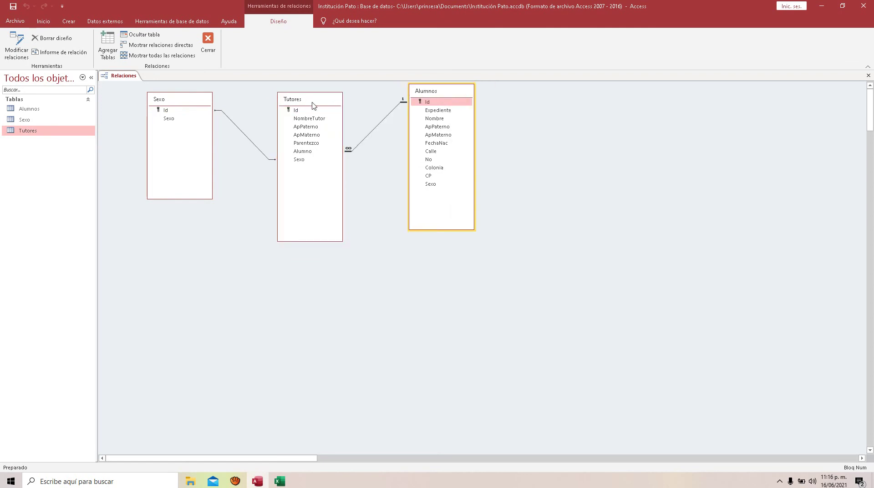
drag(313, 106, 313, 113)
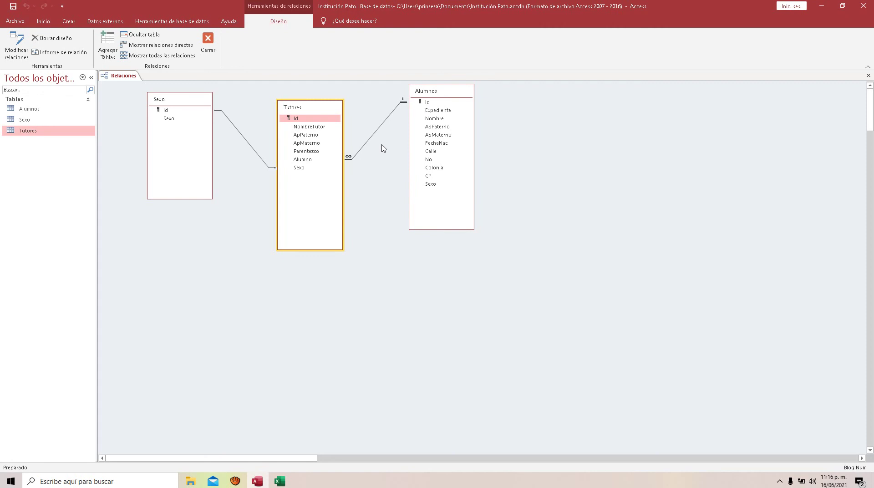
click(208, 46)
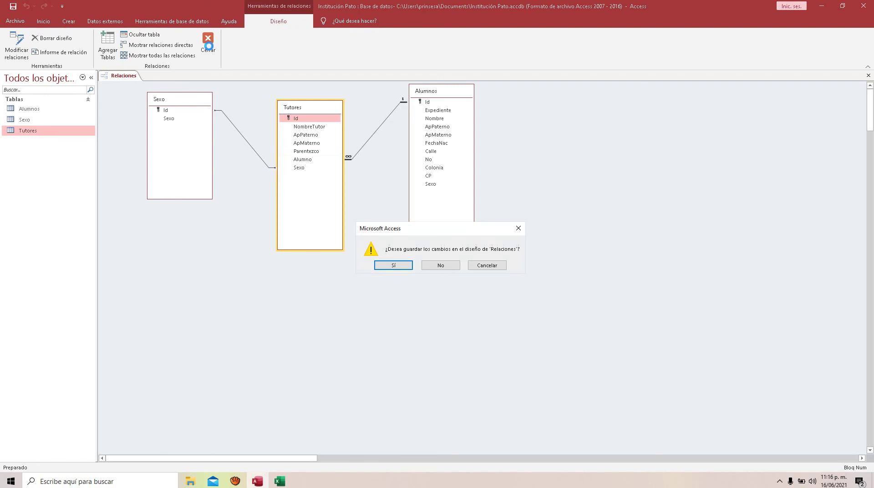
click(394, 267)
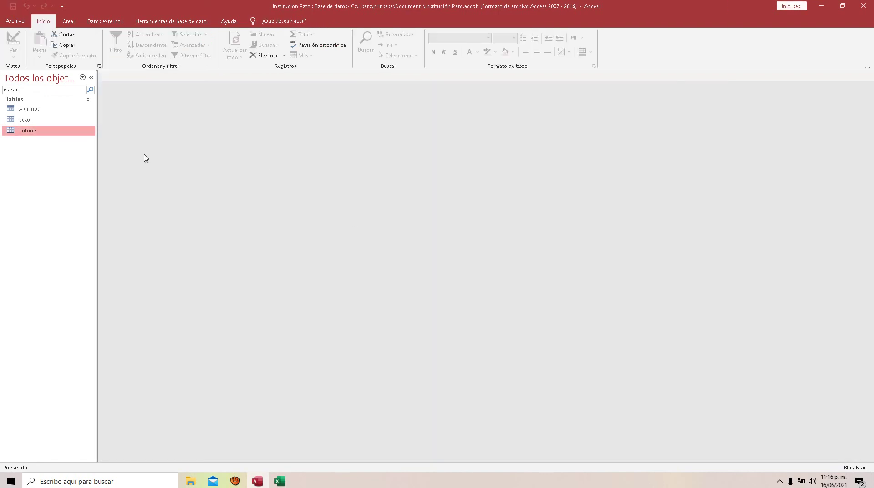
Step: Create an automatic form based on the Alumnos table
click(42, 113)
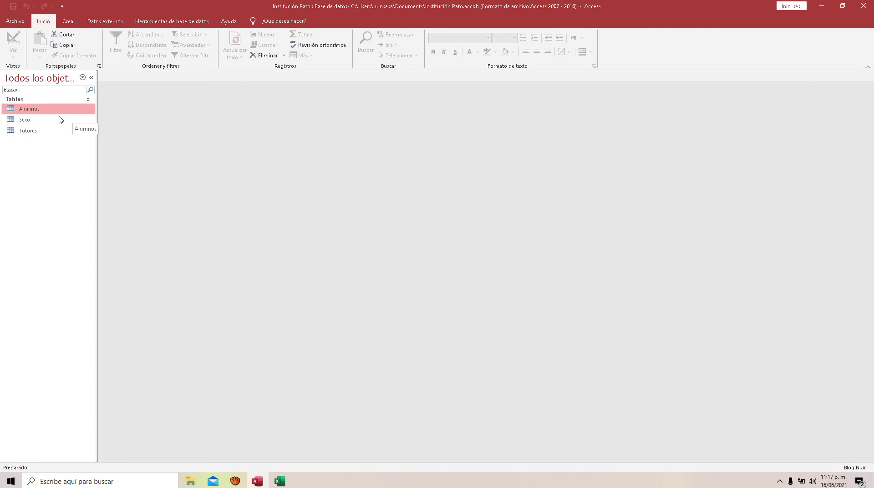
click(68, 21)
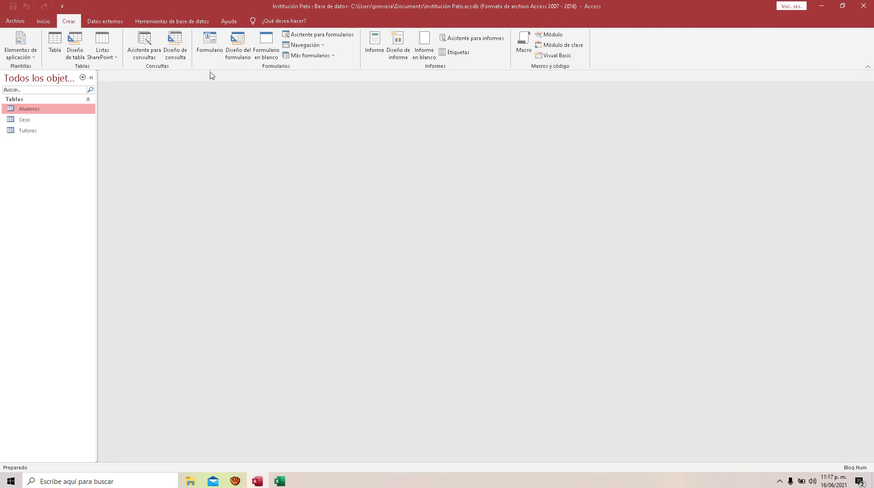
click(212, 38)
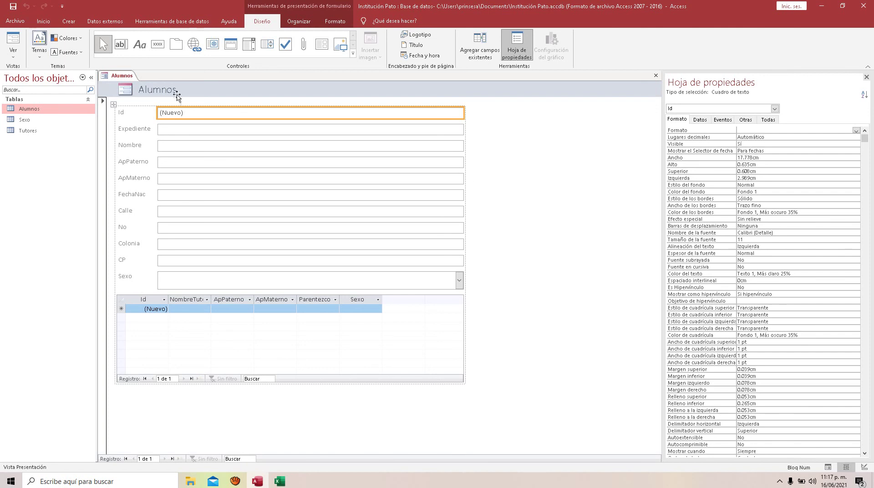
Step: Save the new form under the name Registro Alumnos
right_click(122, 80)
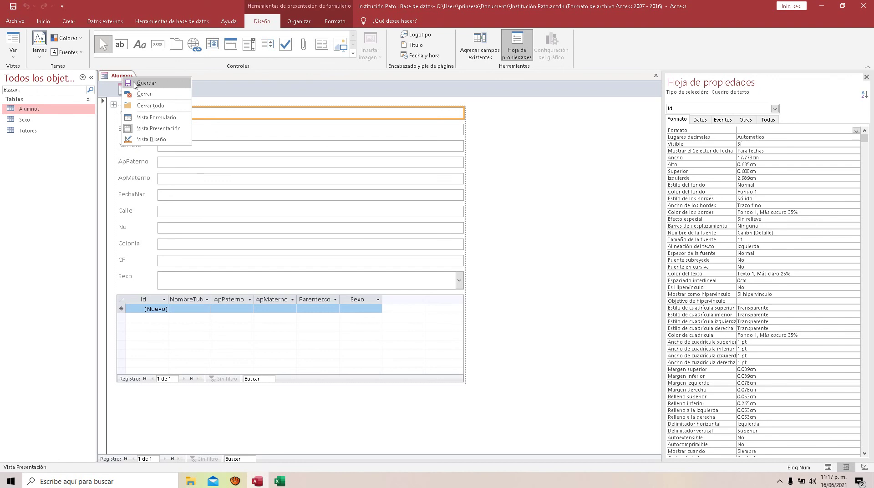
click(136, 83)
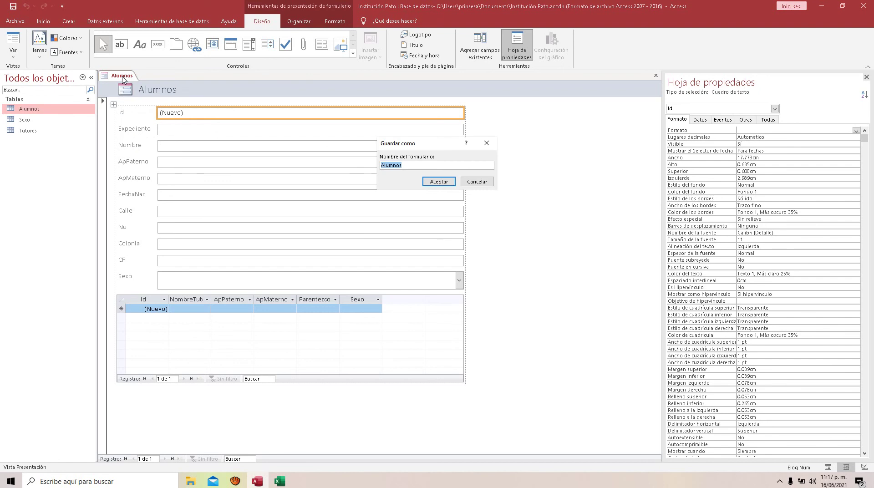
click(413, 165)
text(Registro)
click(439, 181)
Step: Preview the Registro Alumnos form in Form view and close it
right_click(124, 78)
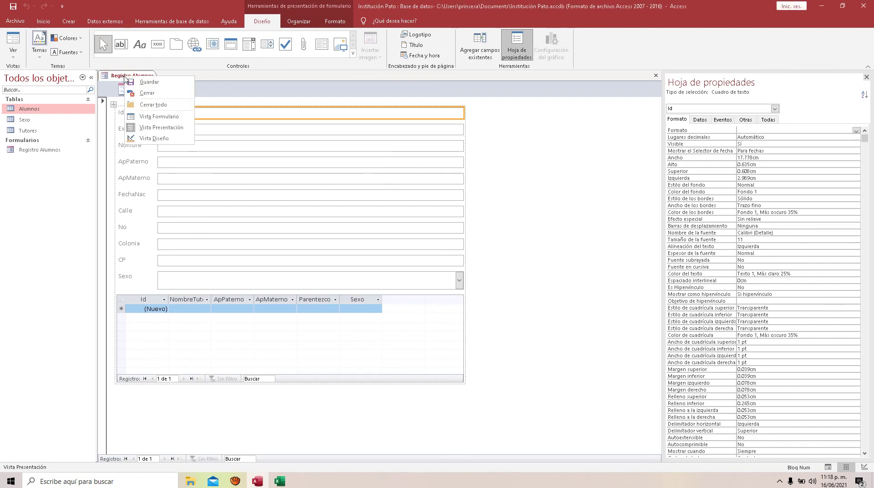
click(148, 119)
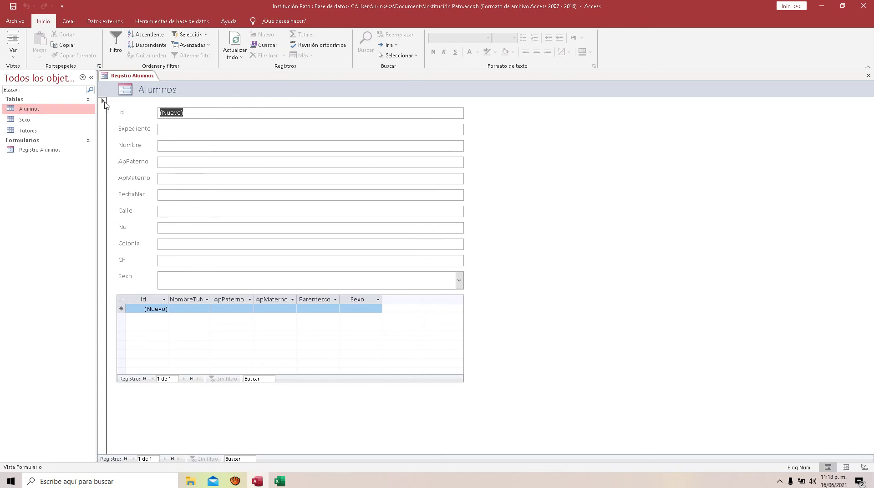
right_click(135, 75)
click(139, 89)
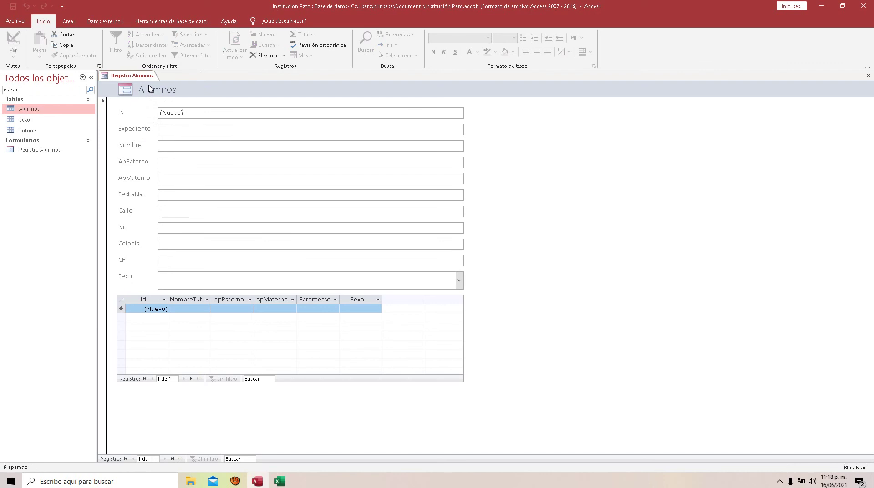
Step: Open the Alumnos, Sexo and Tutores tables to examine their fields and records in Datasheet view
double_click(30, 109)
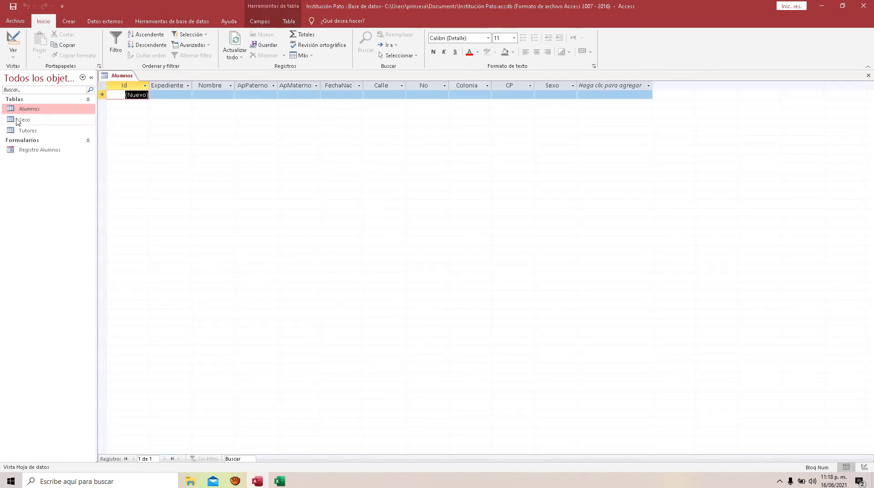
double_click(68, 121)
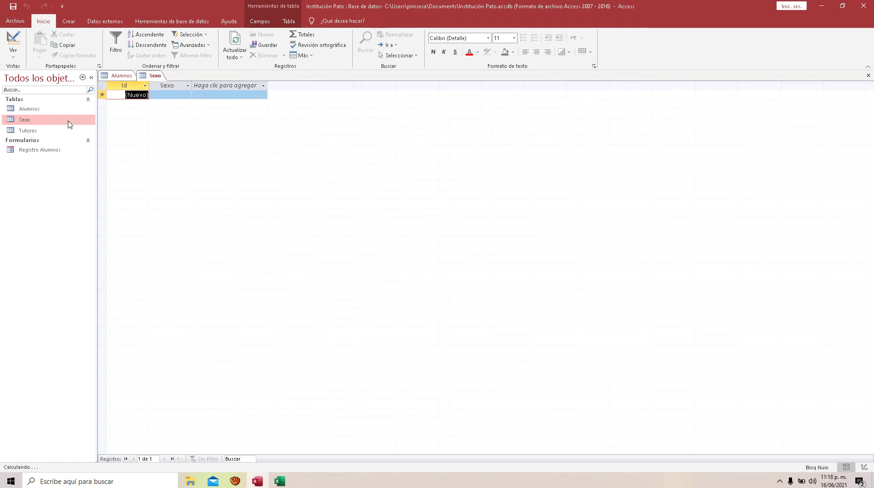
double_click(27, 132)
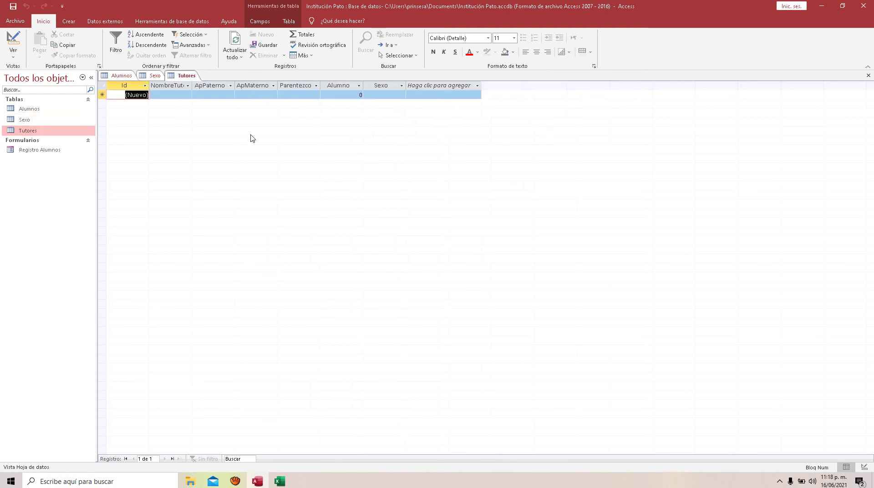
click(31, 109)
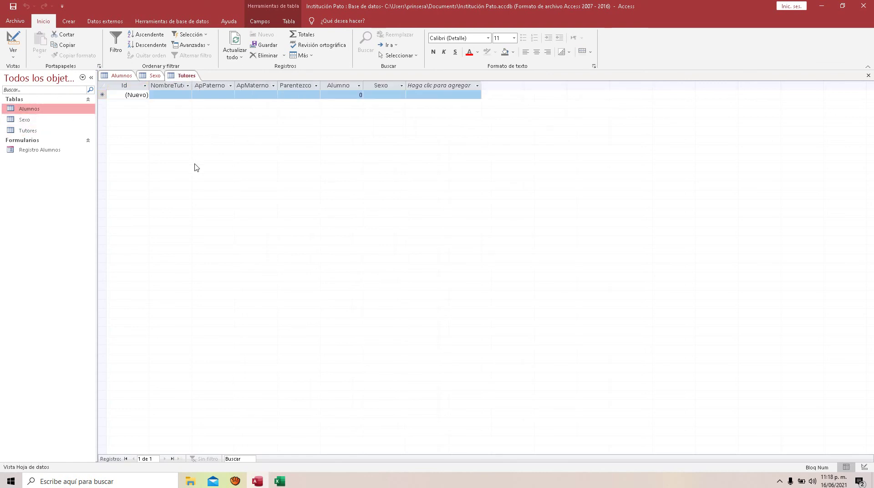